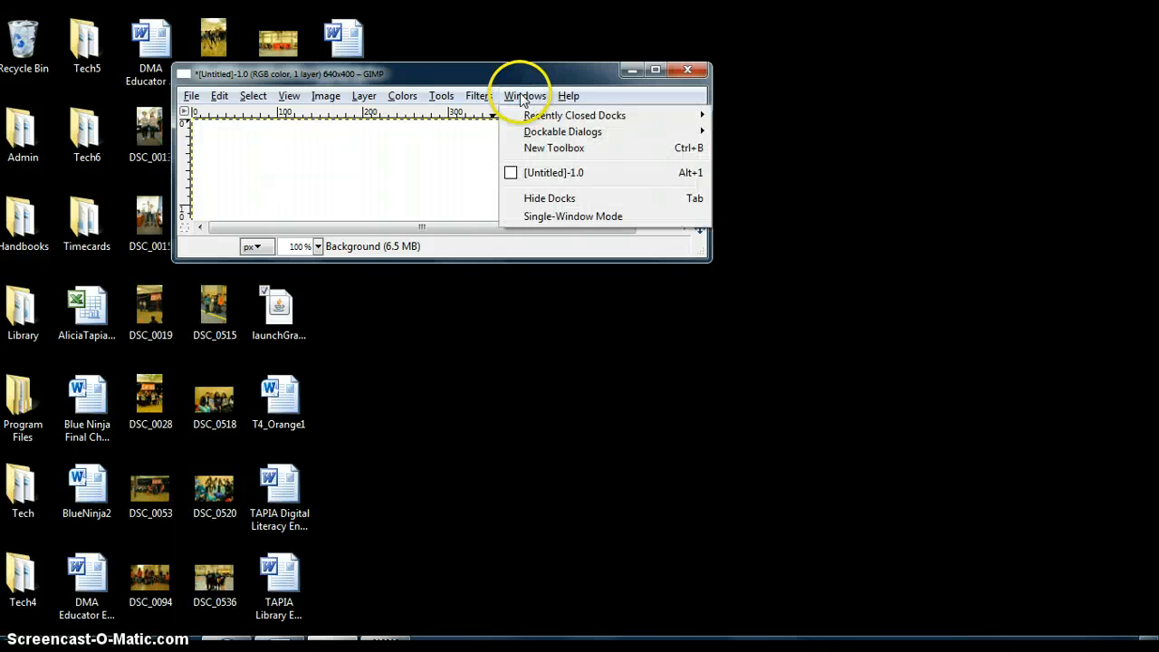
- Reopen the recently closed Toolbox - Tool Options and Layers, Channels, Paths, Undo docks, and enlarge the image window to fit the canvas
mouse_move(534, 123)
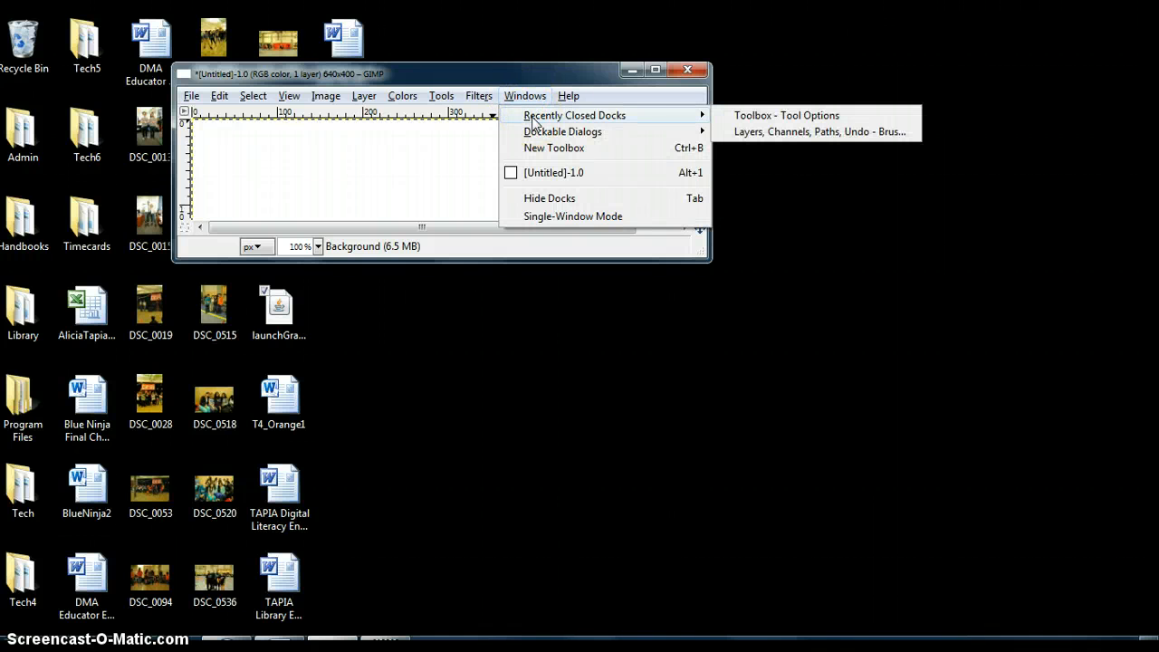
click(760, 115)
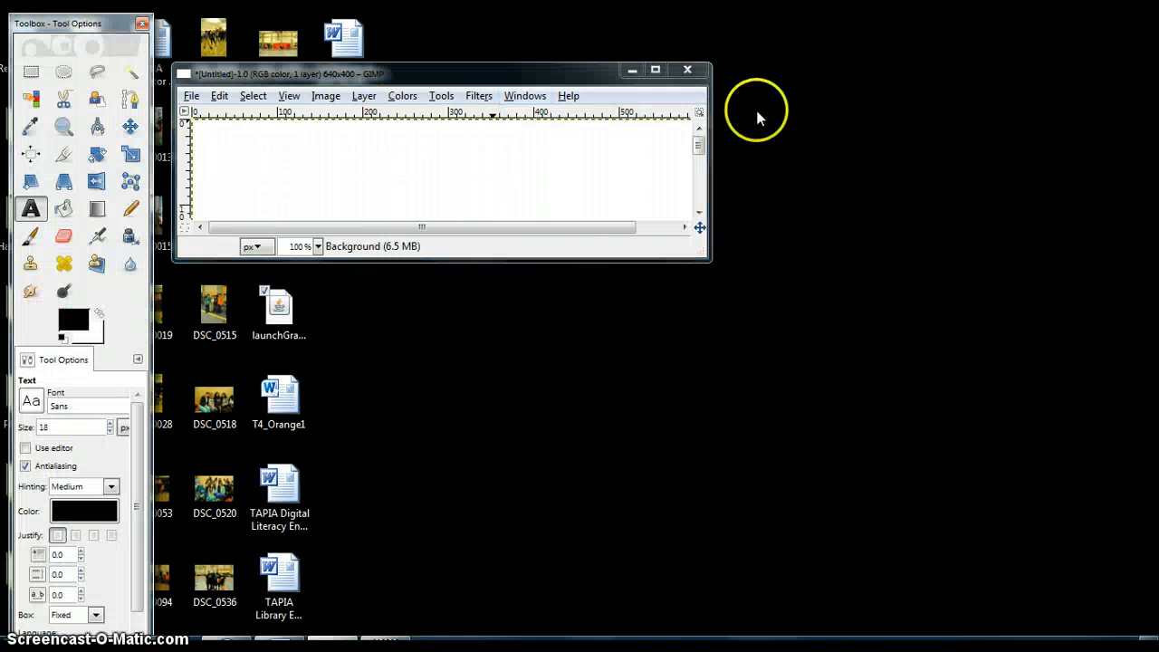
click(524, 96)
mouse_move(530, 116)
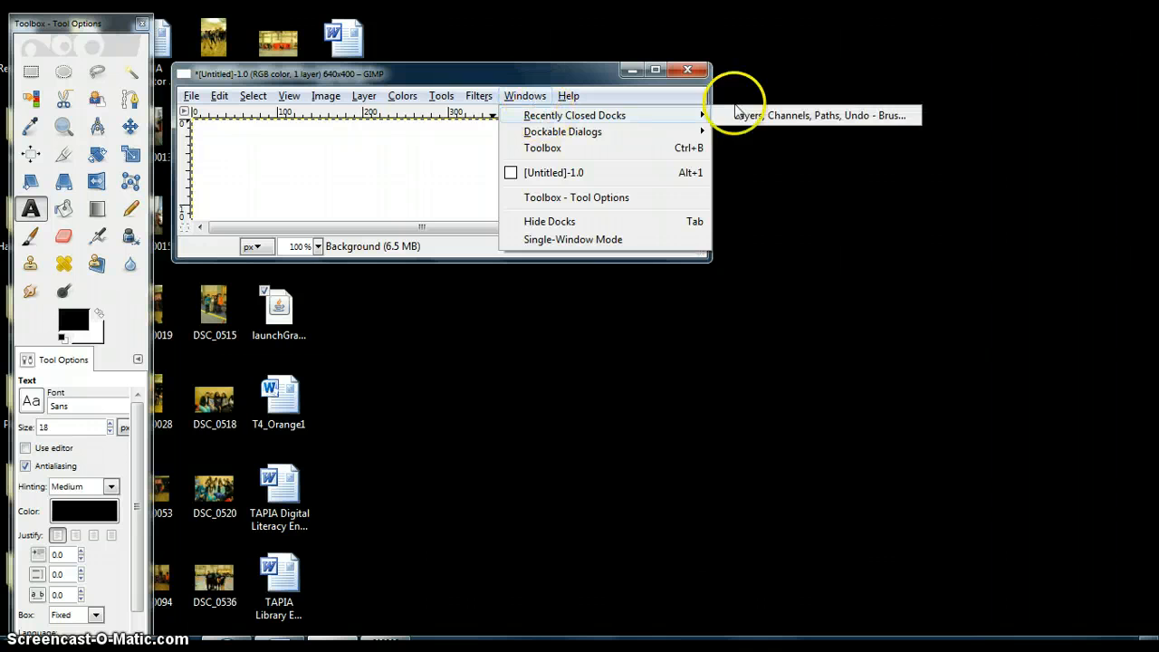
click(813, 117)
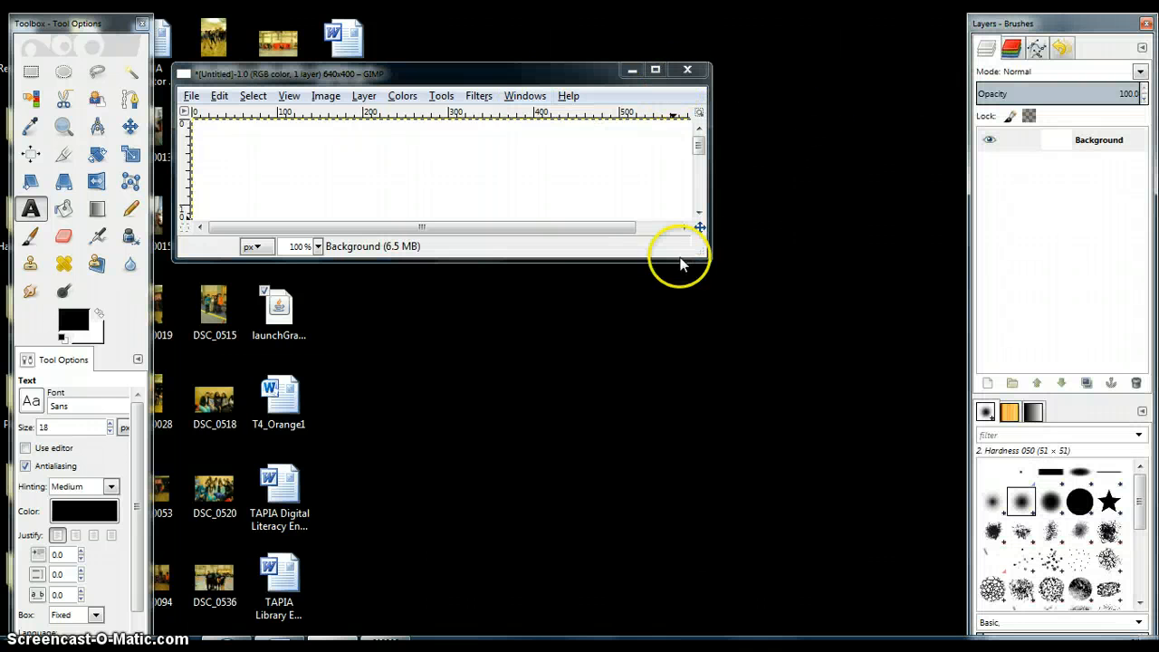
click(704, 259)
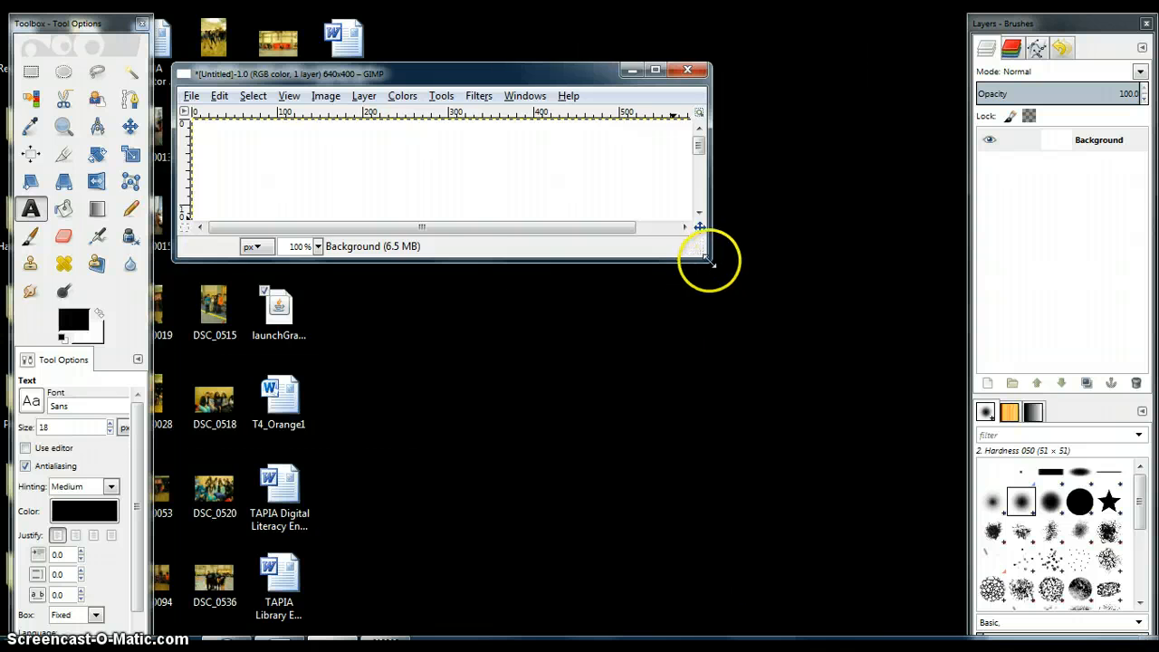
drag(710, 259, 834, 509)
click(190, 96)
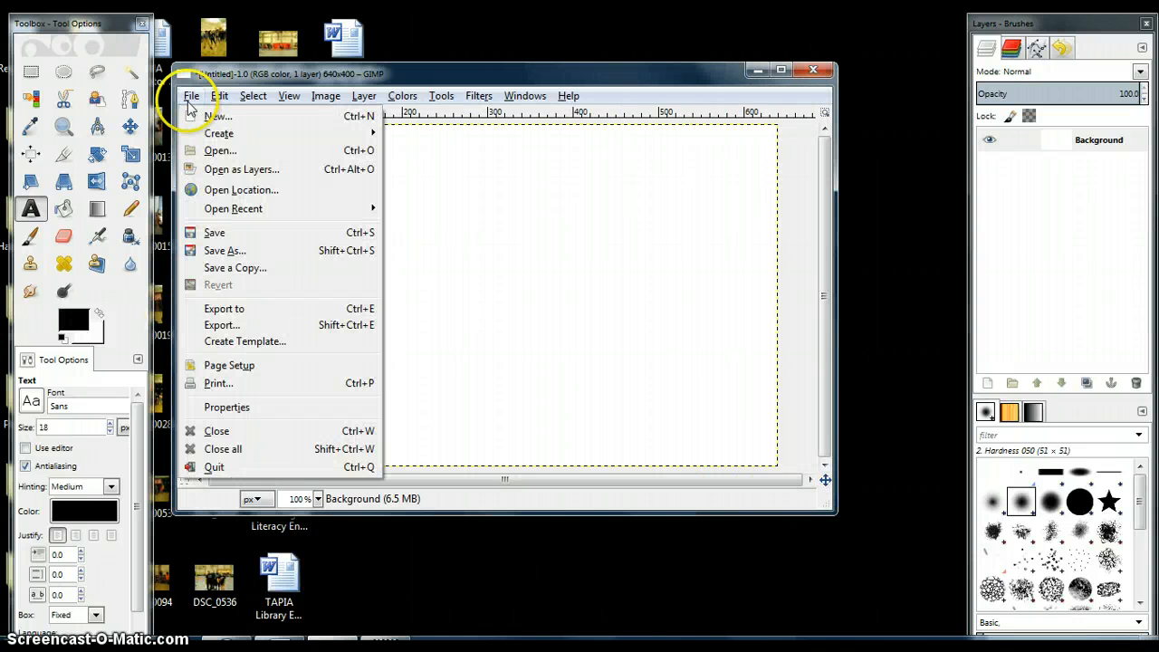
click(207, 116)
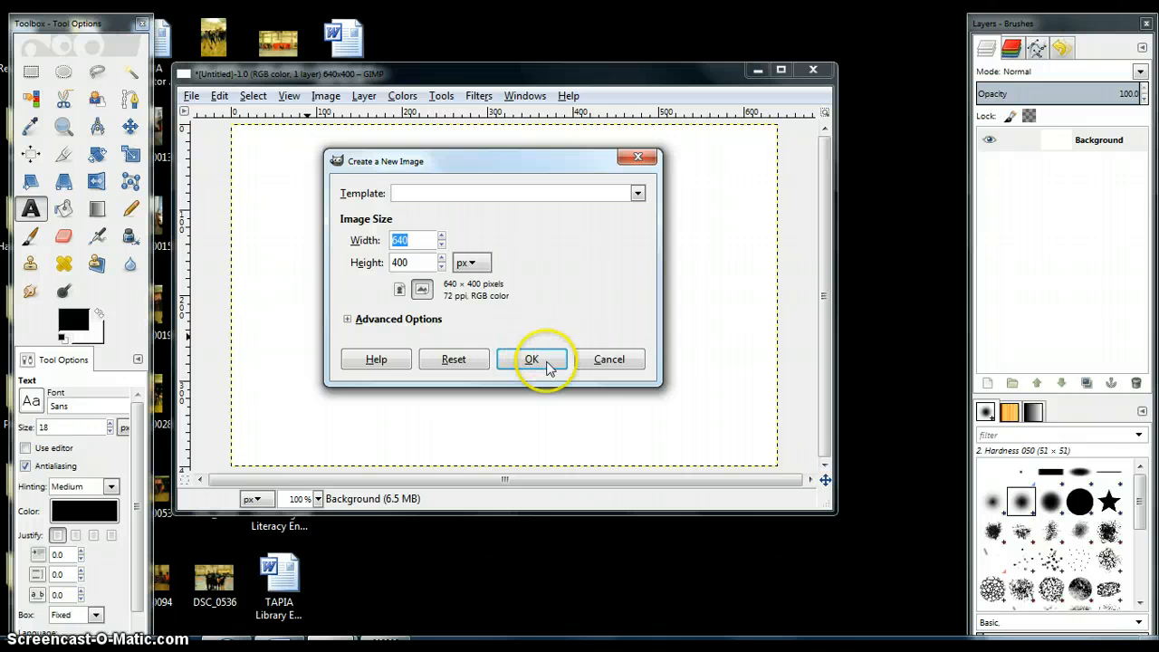
click(587, 363)
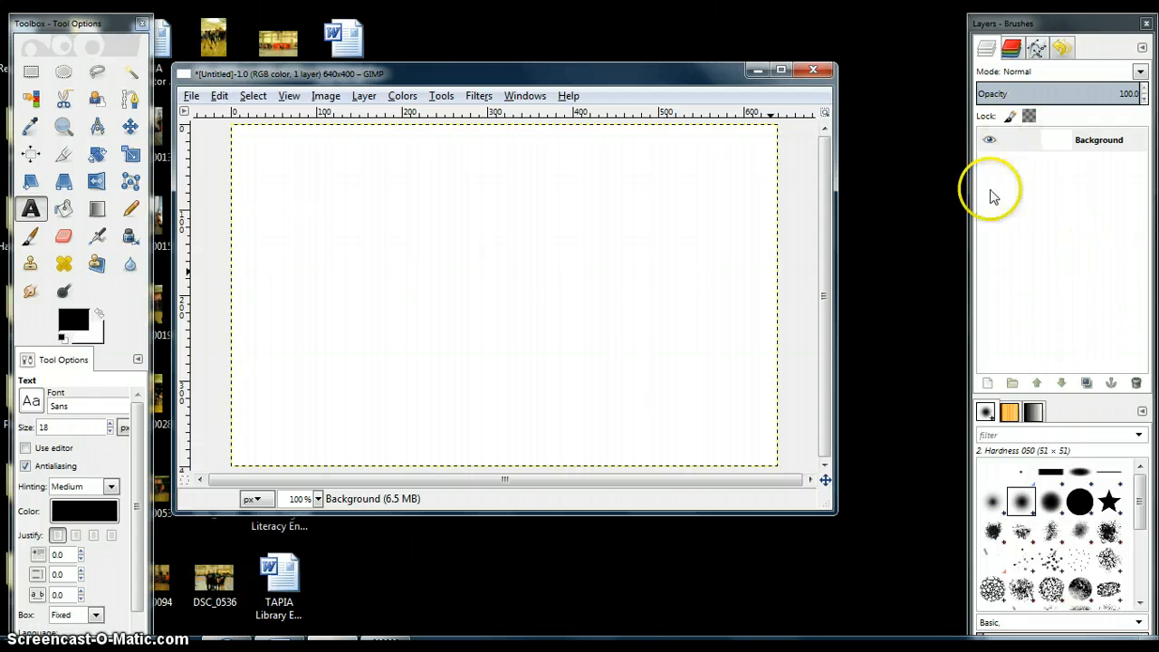
click(990, 59)
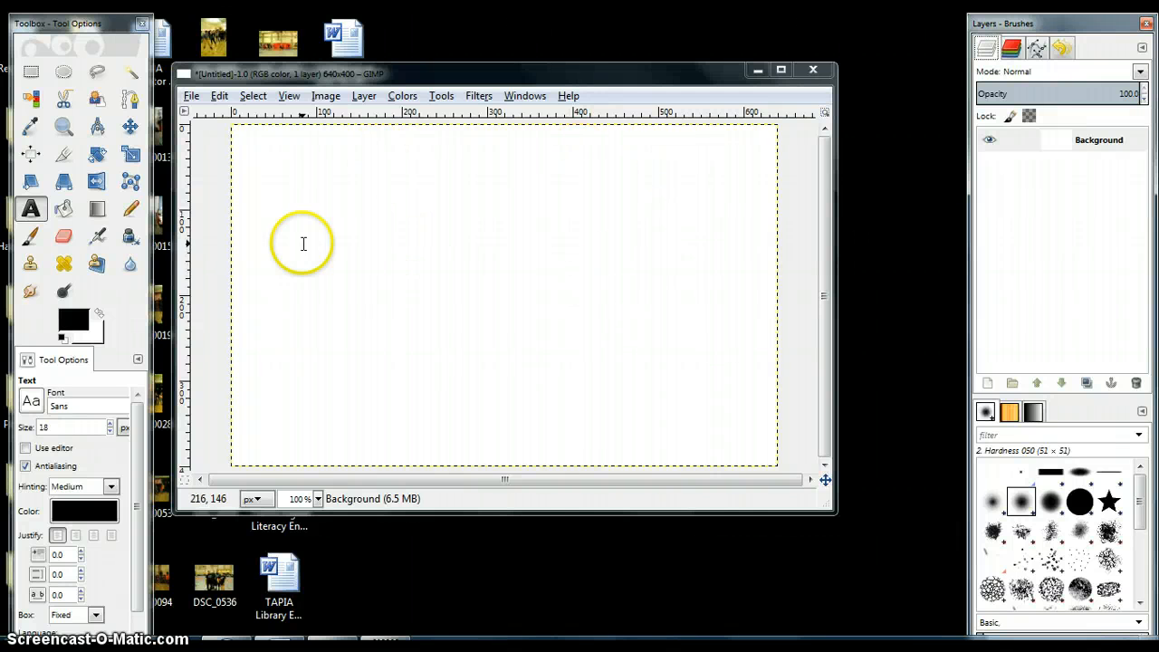
- Draw a text box about 603 × 361 px across the canvas and enter "Why does my head"
click(37, 215)
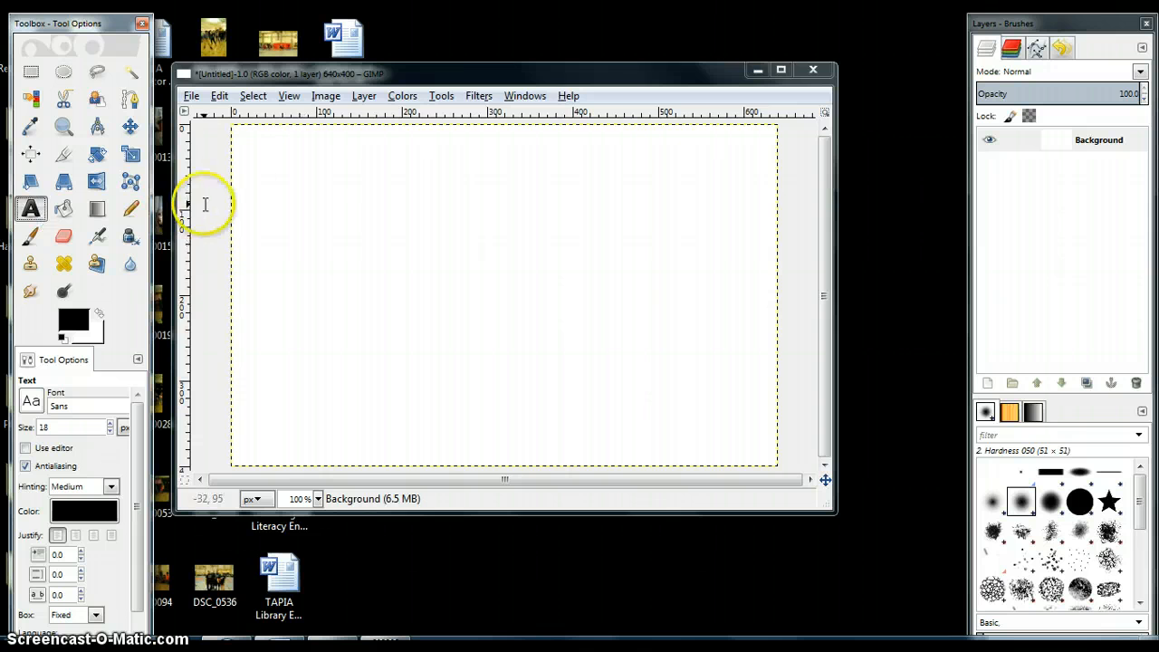
drag(242, 135, 760, 444)
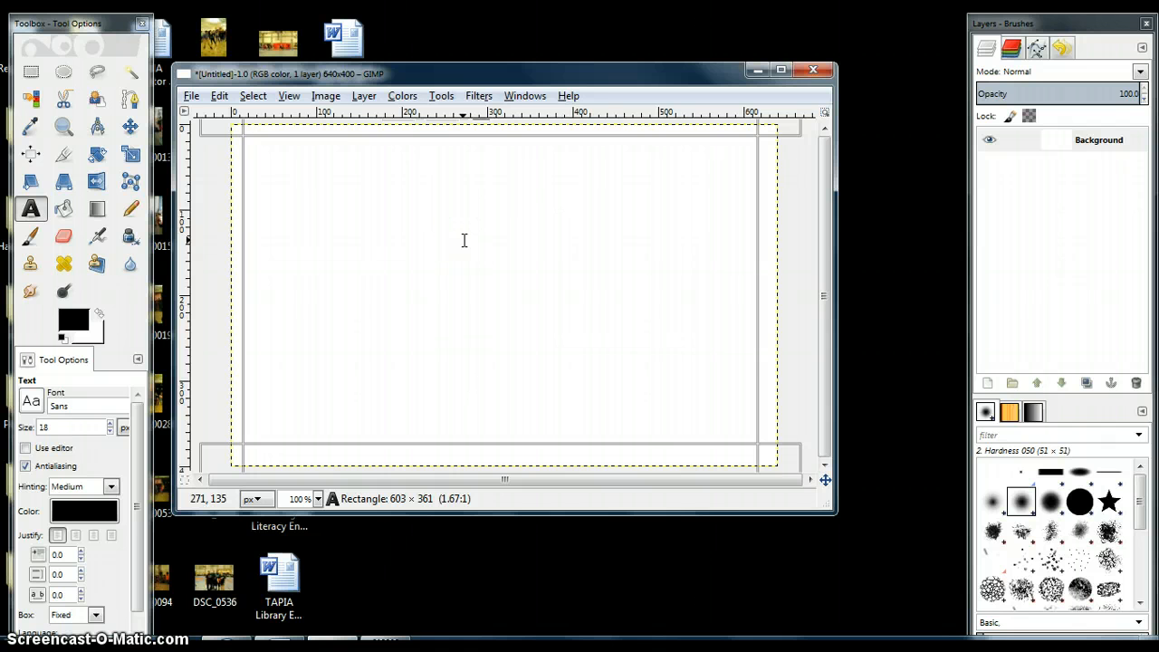
text(W)
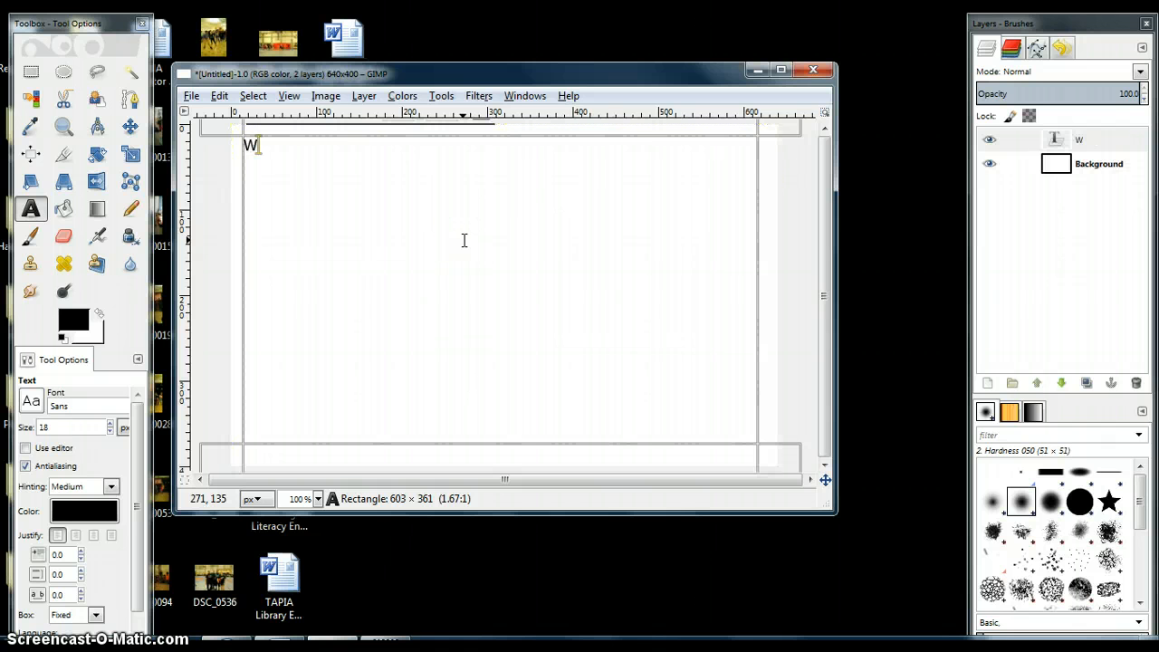
text(hy does)
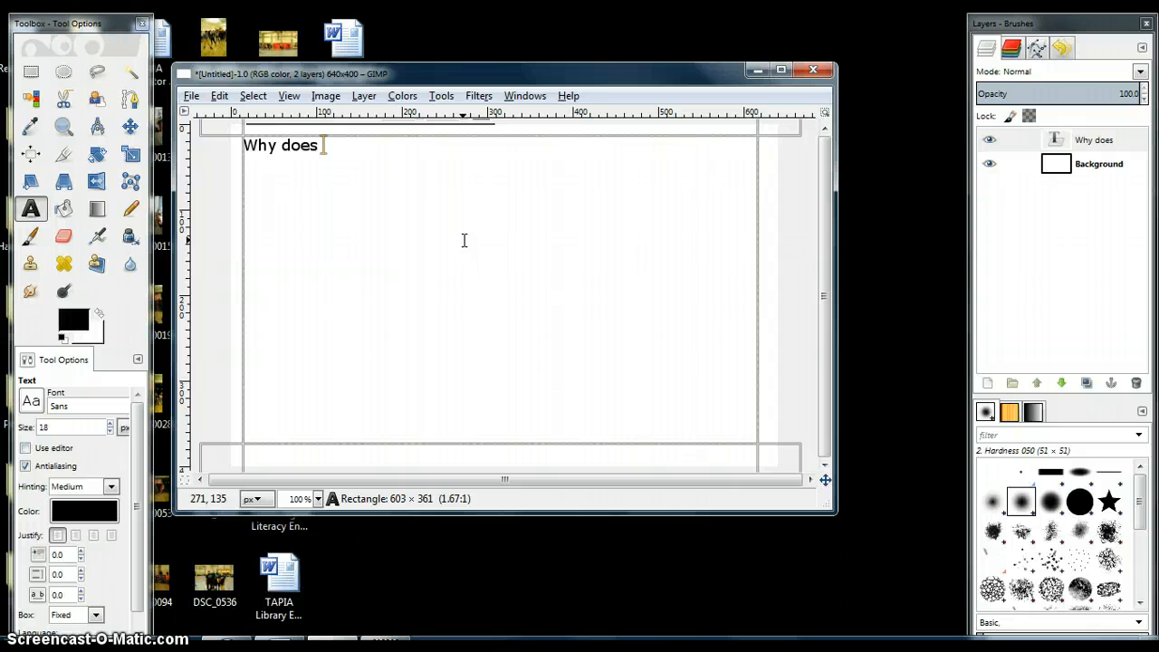
text( my head)
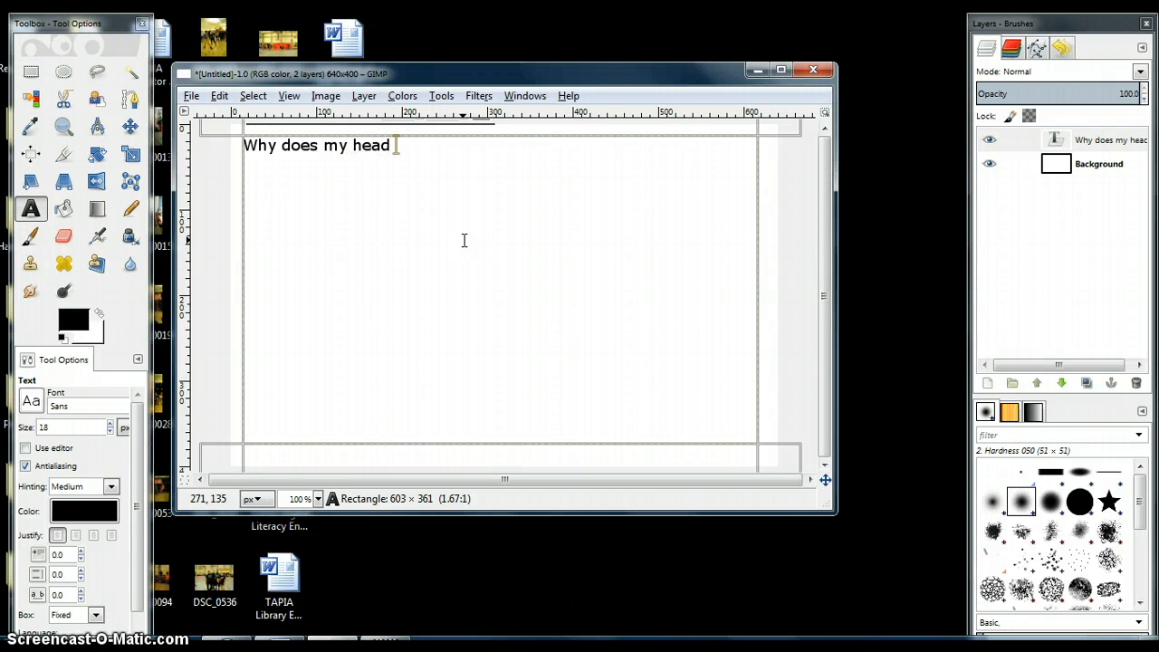
- Replace the text in the box with "Why am I still dizzy after I stop spinning?"
key(ctrl+a)
text(Why)
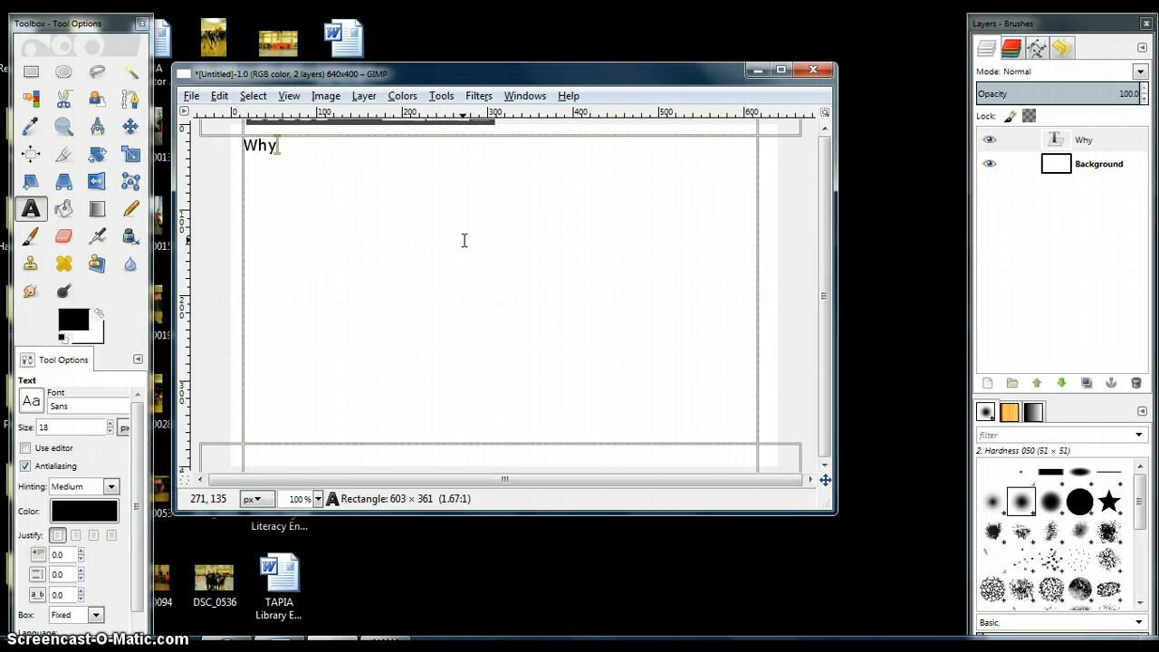
text( am I still dizzy)
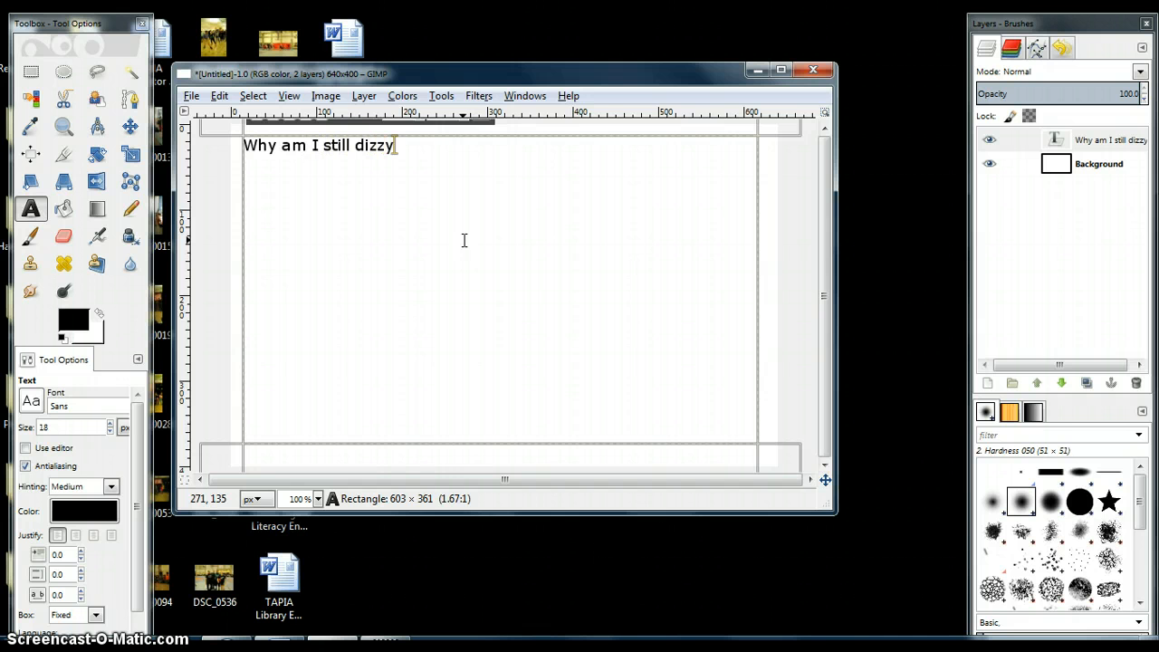
text( after I stop spinning?)
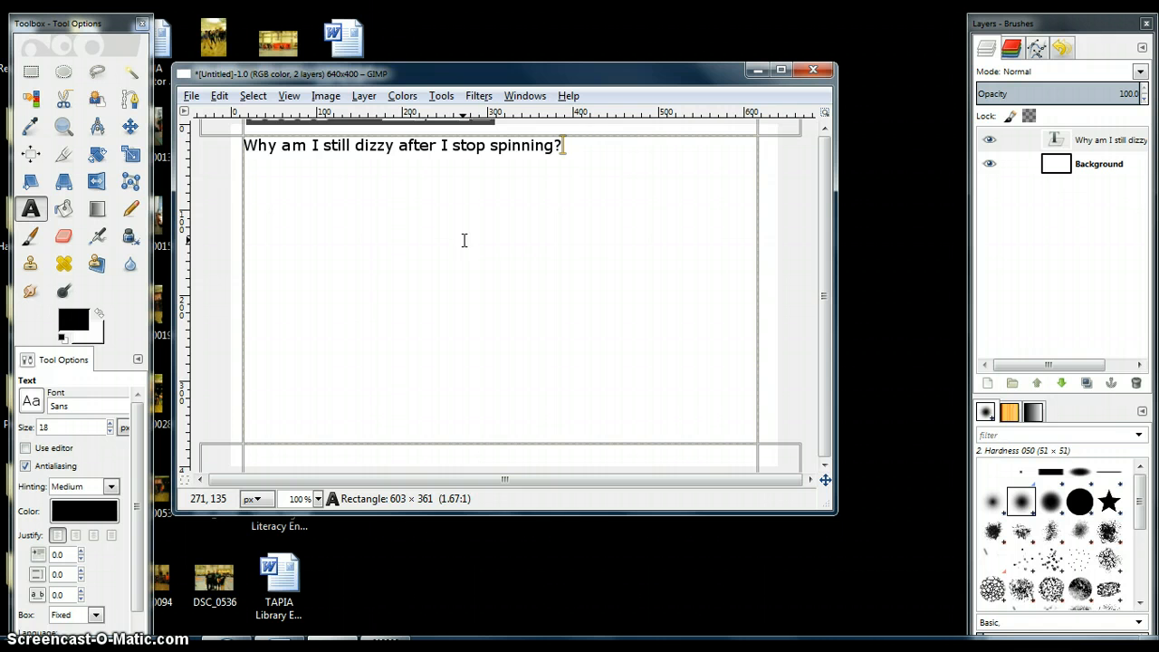
- Select the whole question text and maximize the image window
drag(569, 151, 204, 143)
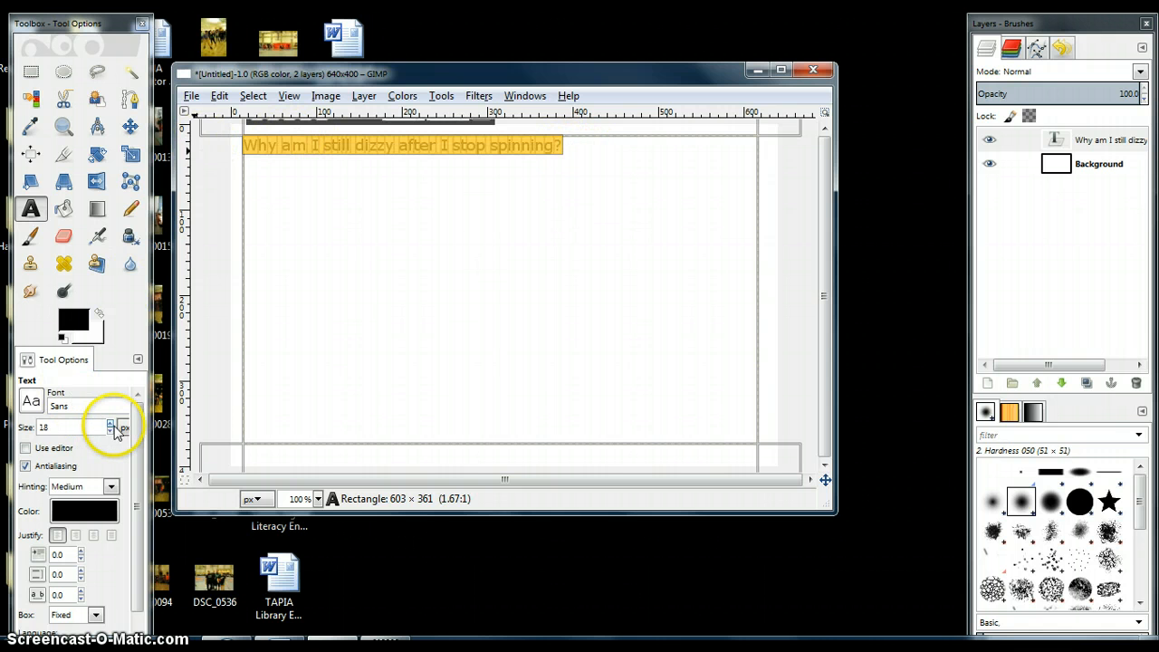
drag(90, 427, 22, 425)
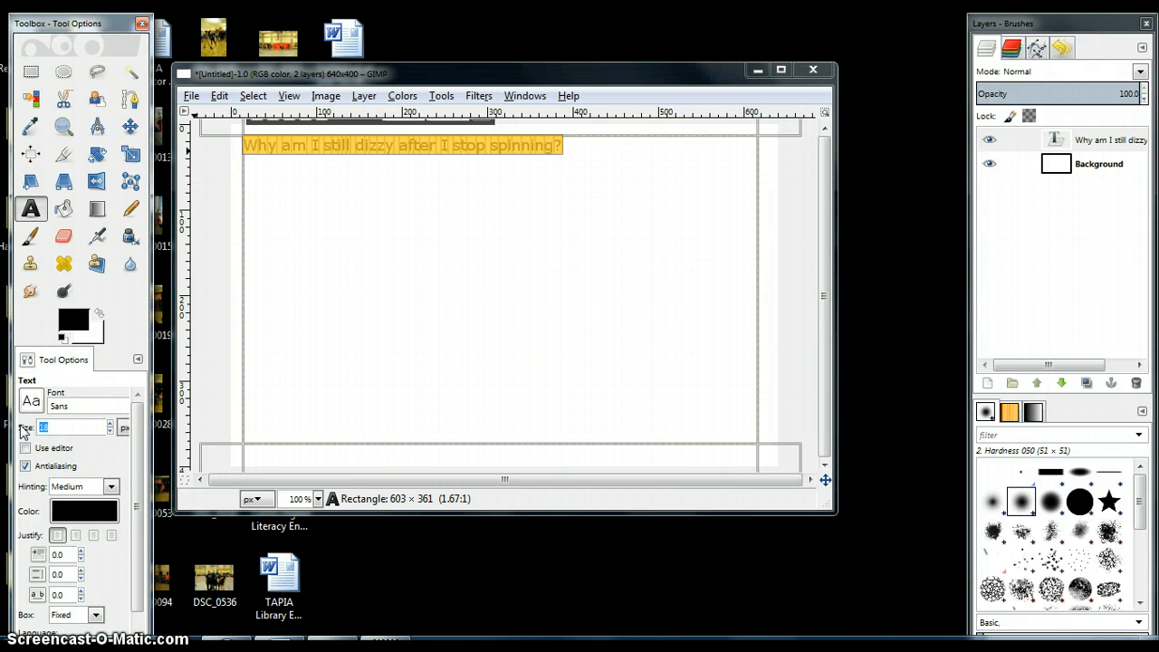
click(781, 70)
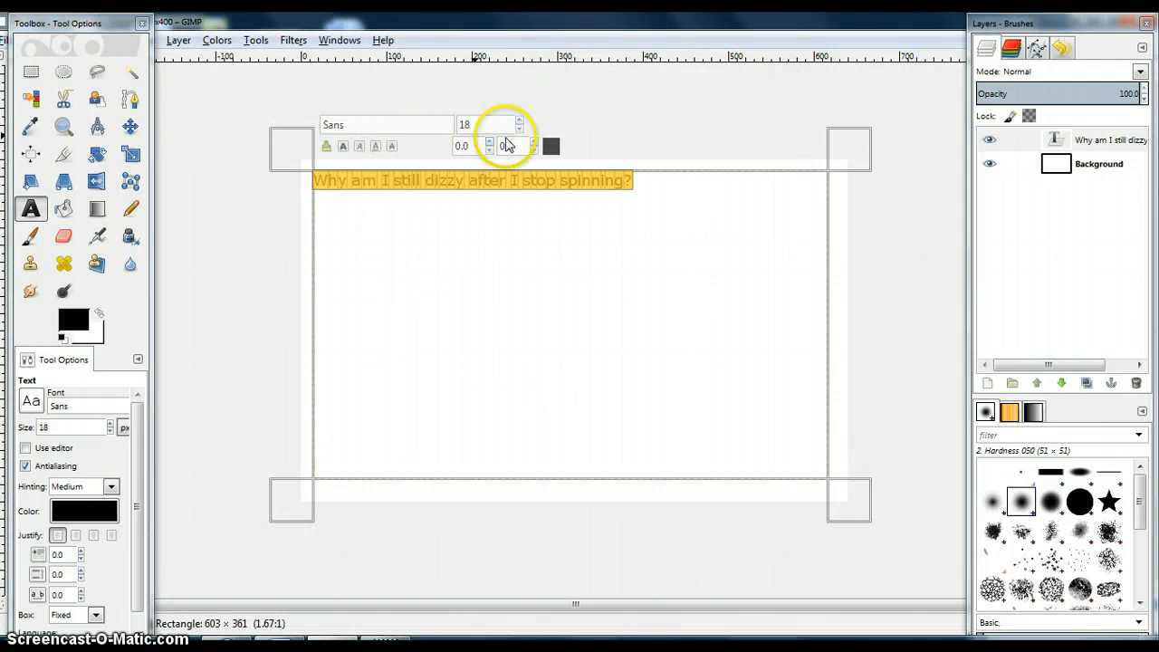
- Set the selected question text's color to the dark red palette color 7f0000, adding that color to the color history
click(552, 147)
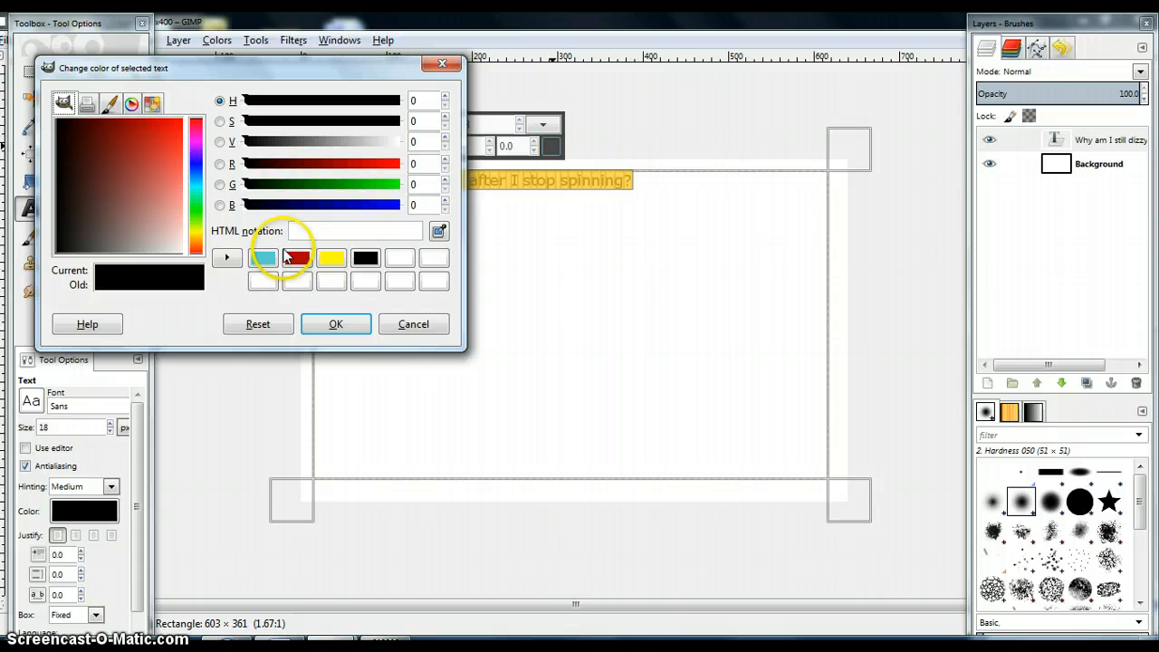
click(131, 102)
click(150, 105)
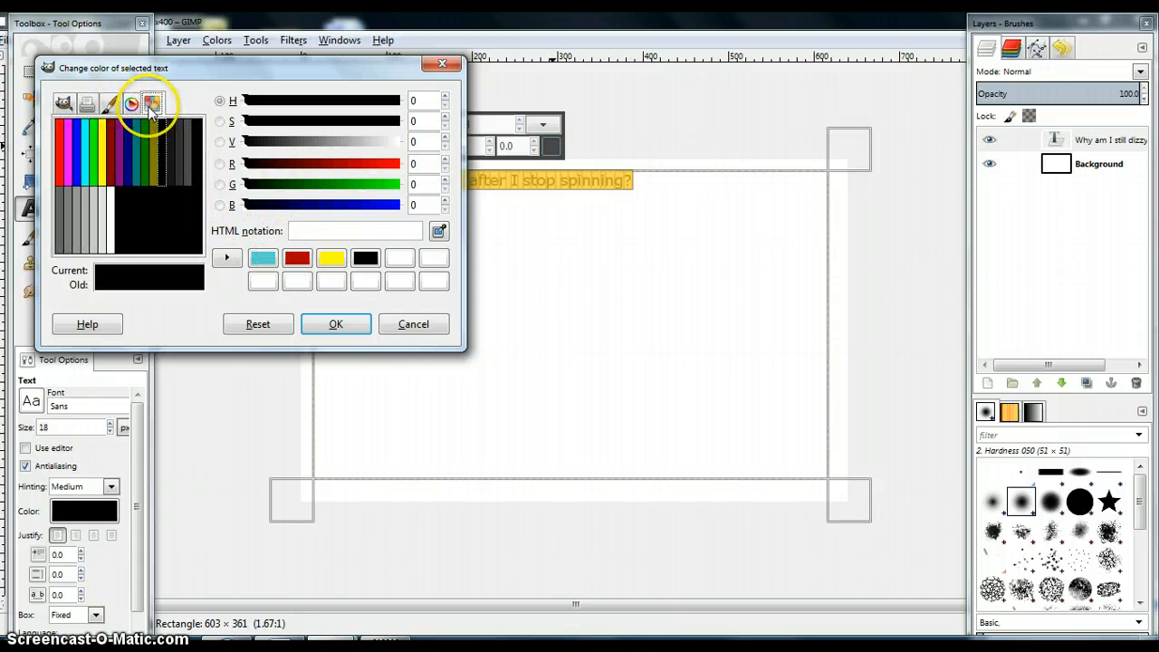
click(111, 156)
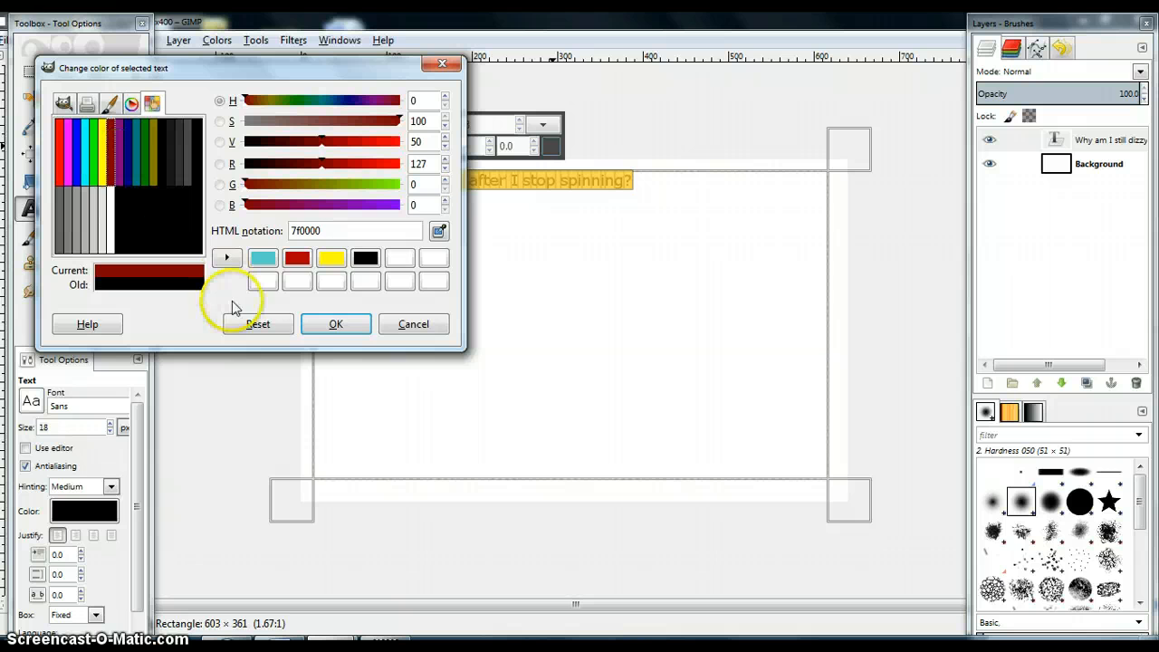
click(224, 260)
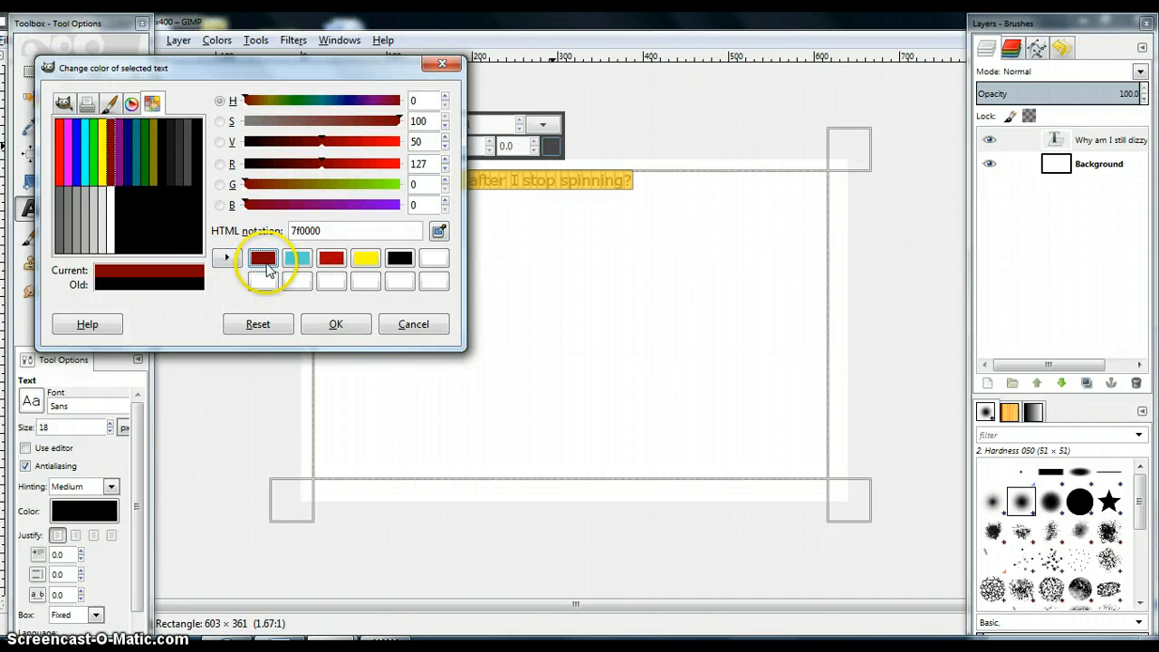
click(336, 325)
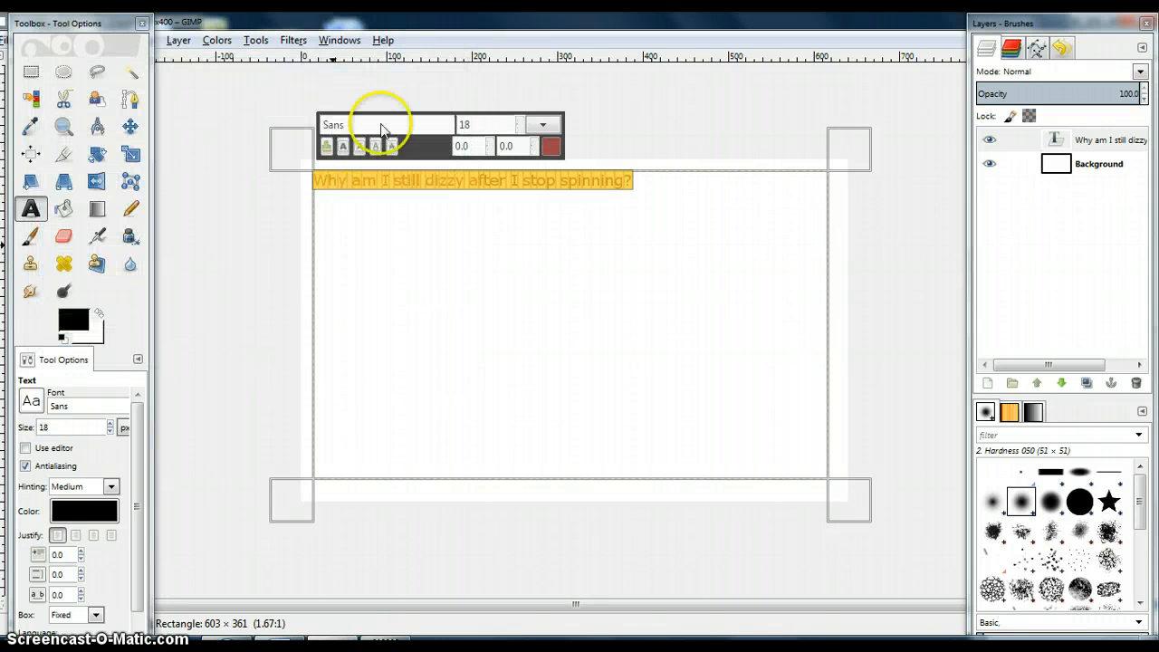
- Set the selected question text's size to 40 and center-justify it
drag(506, 123, 429, 124)
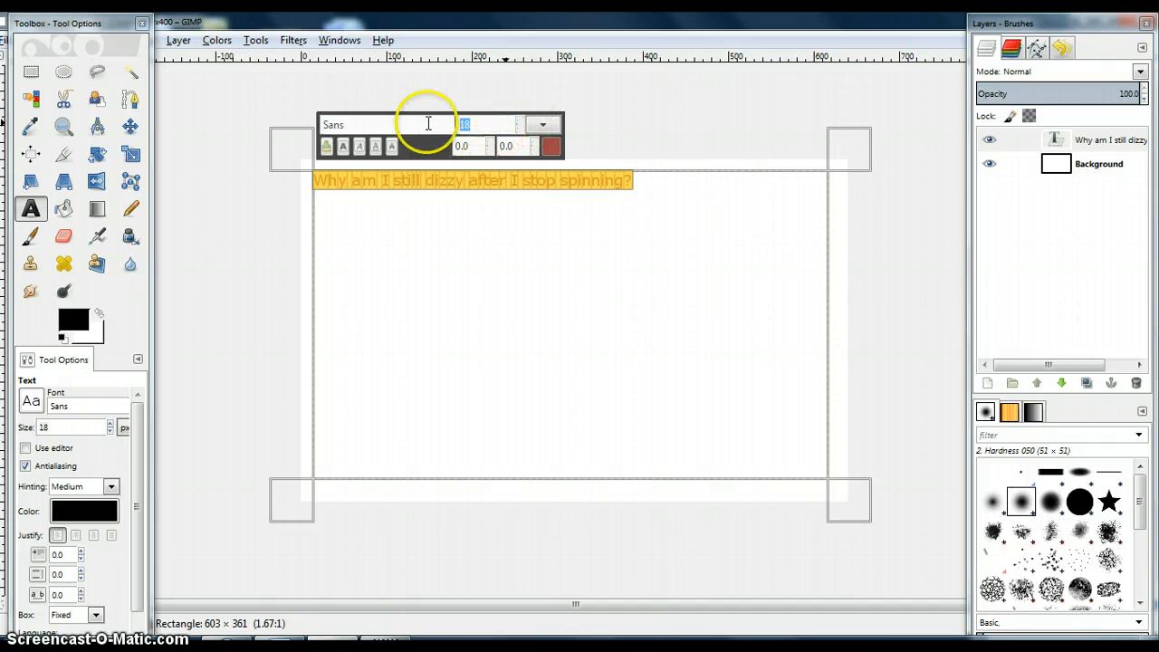
key(Return)
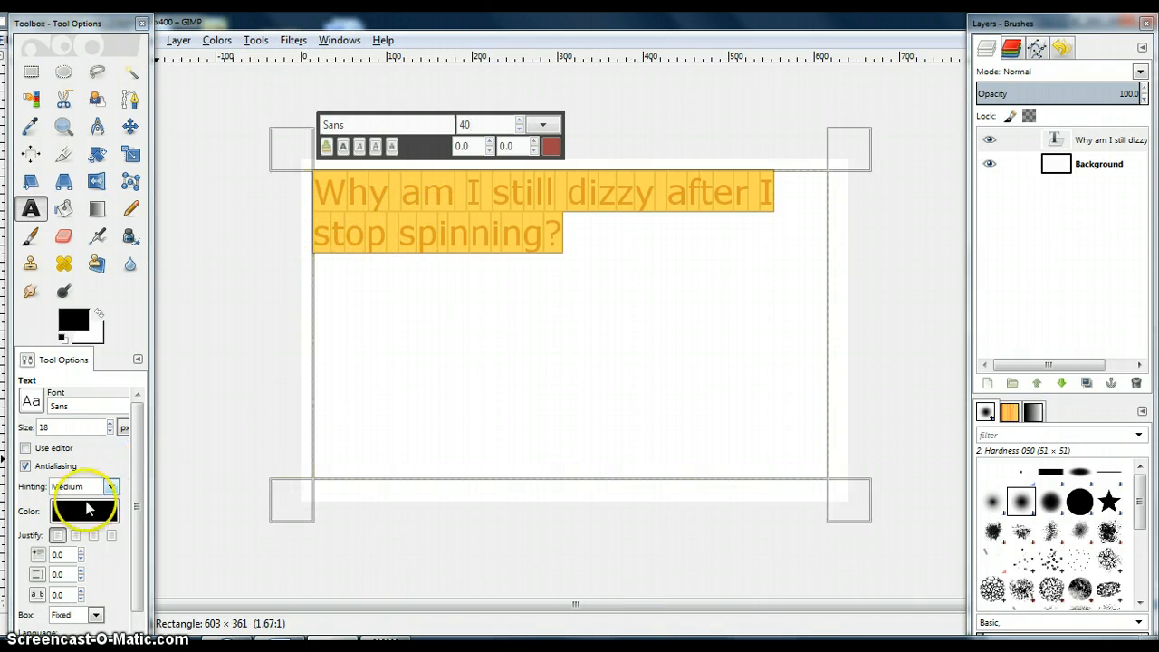
click(80, 540)
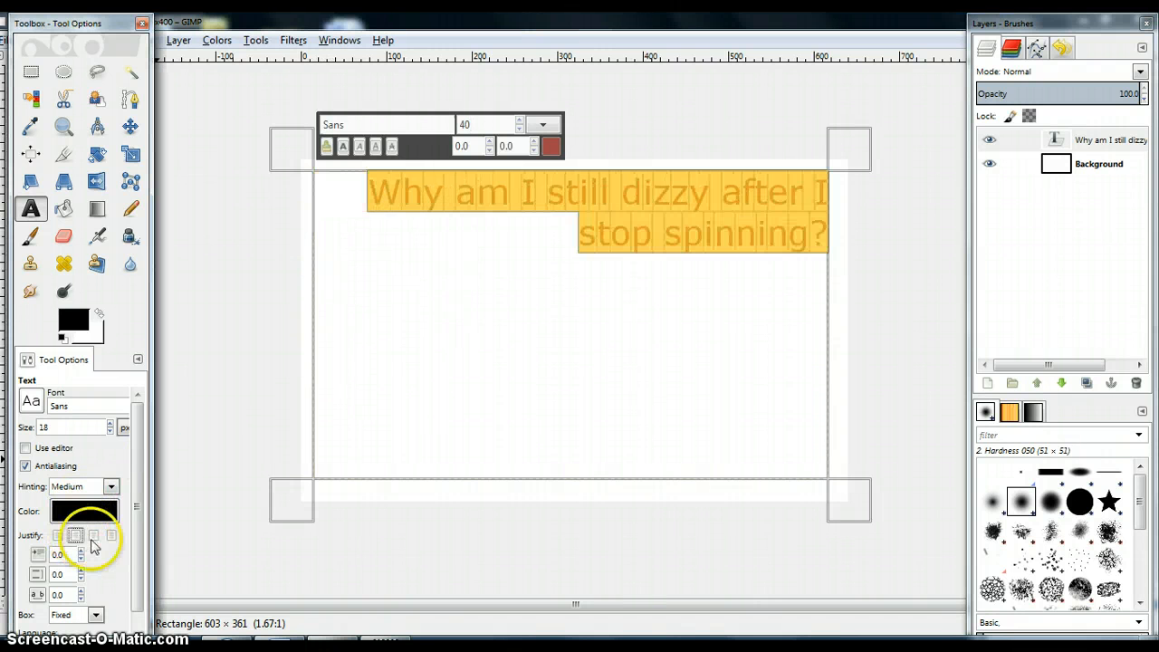
click(95, 536)
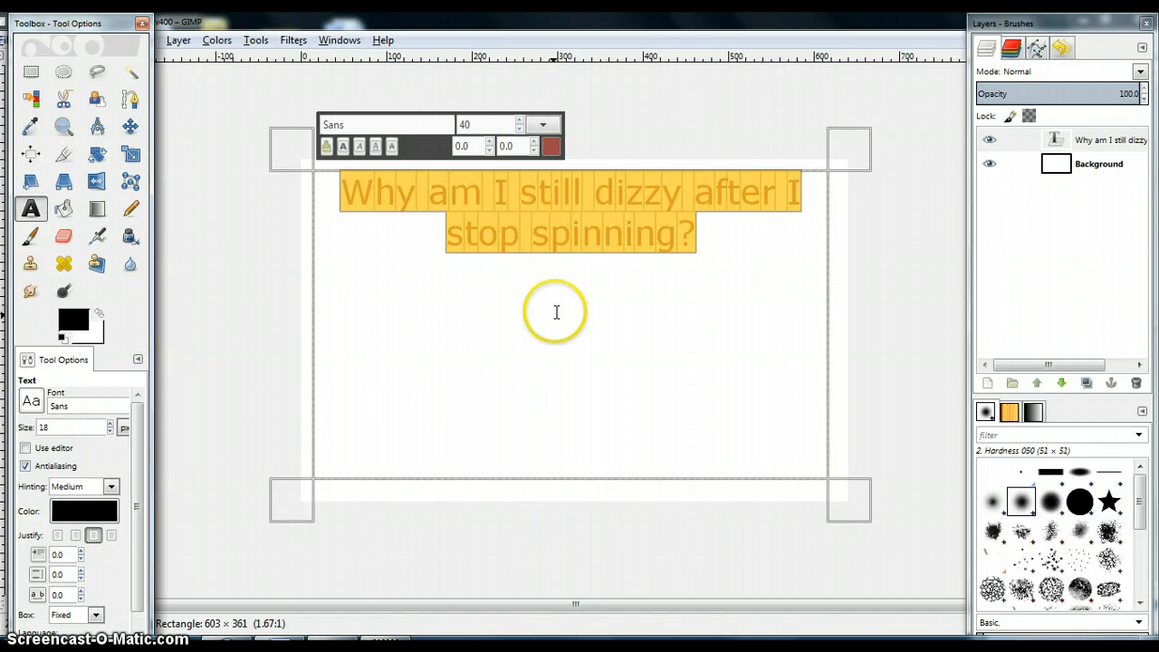
- Lower the text box's upper edge so the question sits near the middle of the canvas, and deselect the text
drag(858, 172, 862, 272)
click(889, 322)
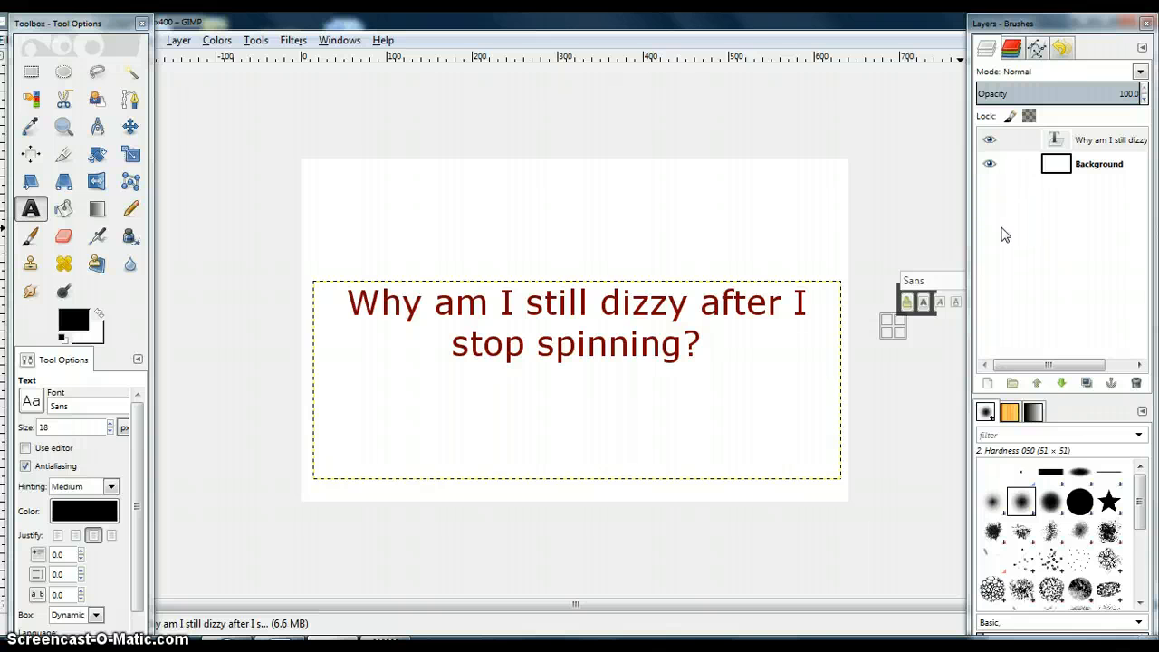
click(1042, 214)
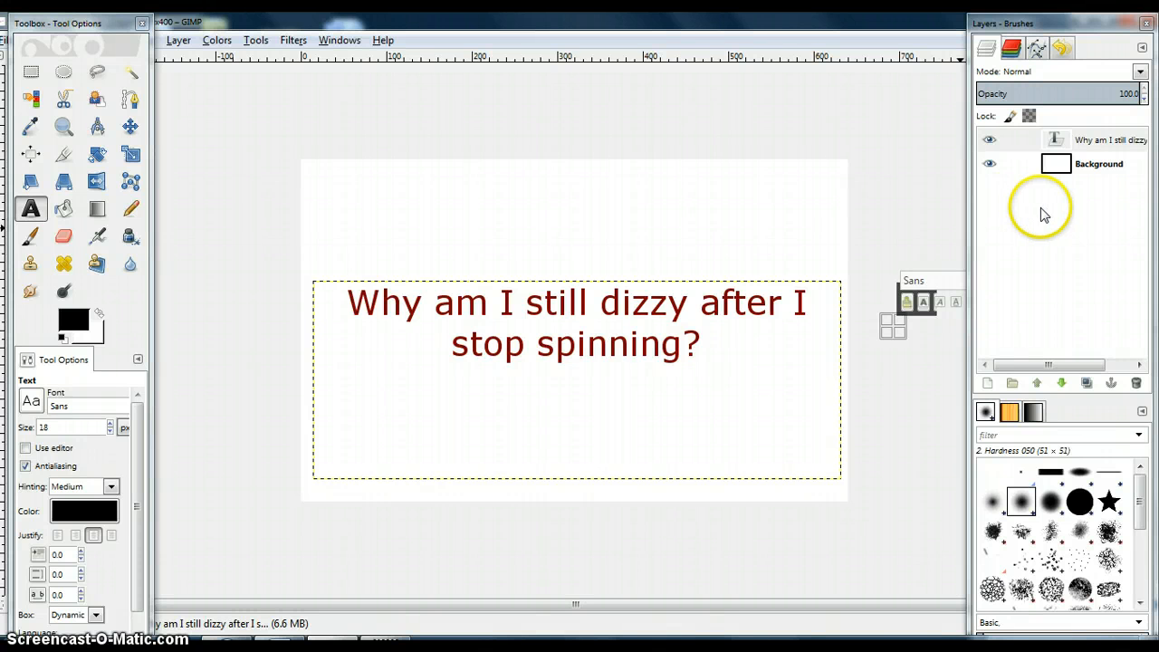
- Add a white-filled 640 × 400 px layer named Layer above the question text and hide it
click(989, 385)
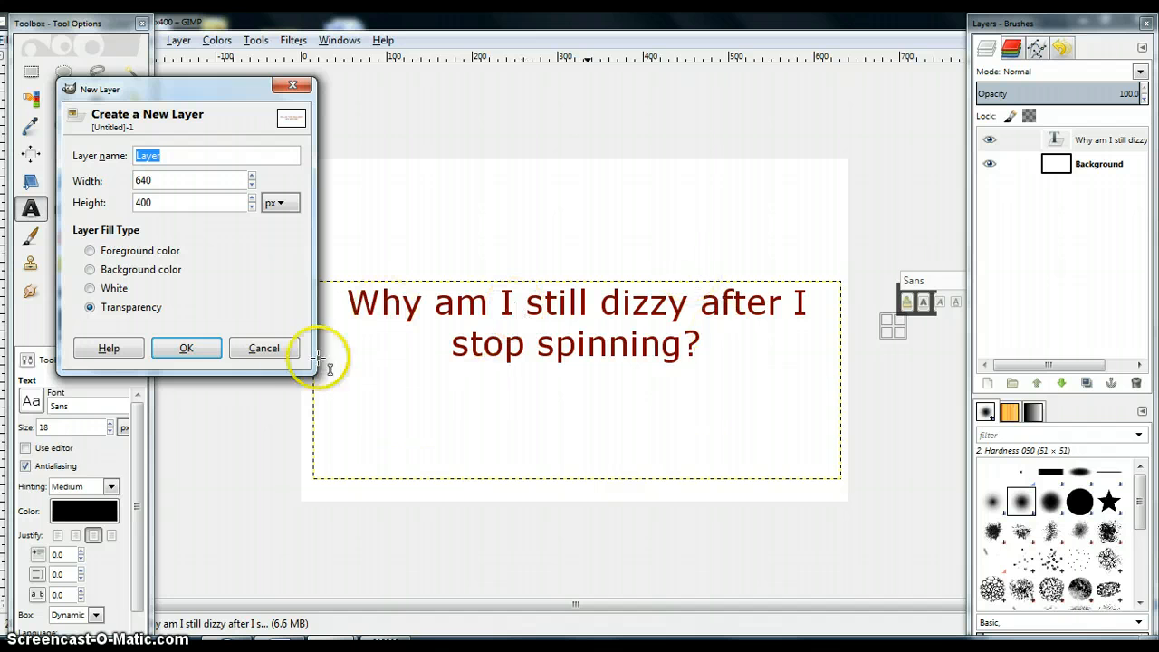
click(114, 292)
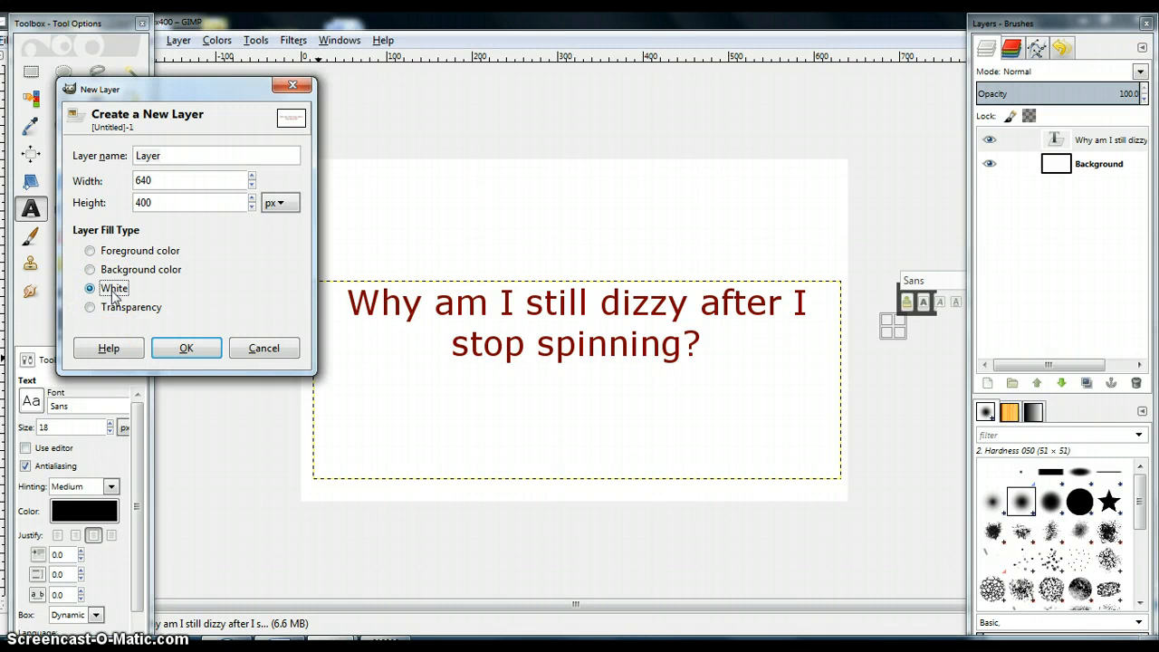
click(186, 350)
click(187, 350)
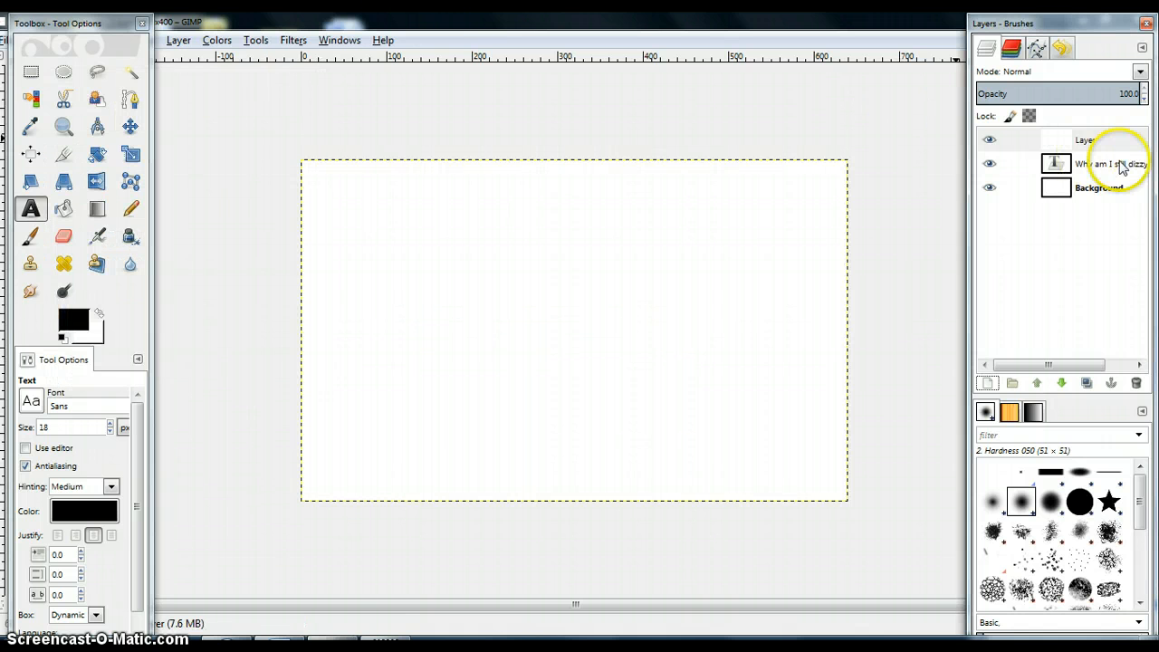
click(994, 148)
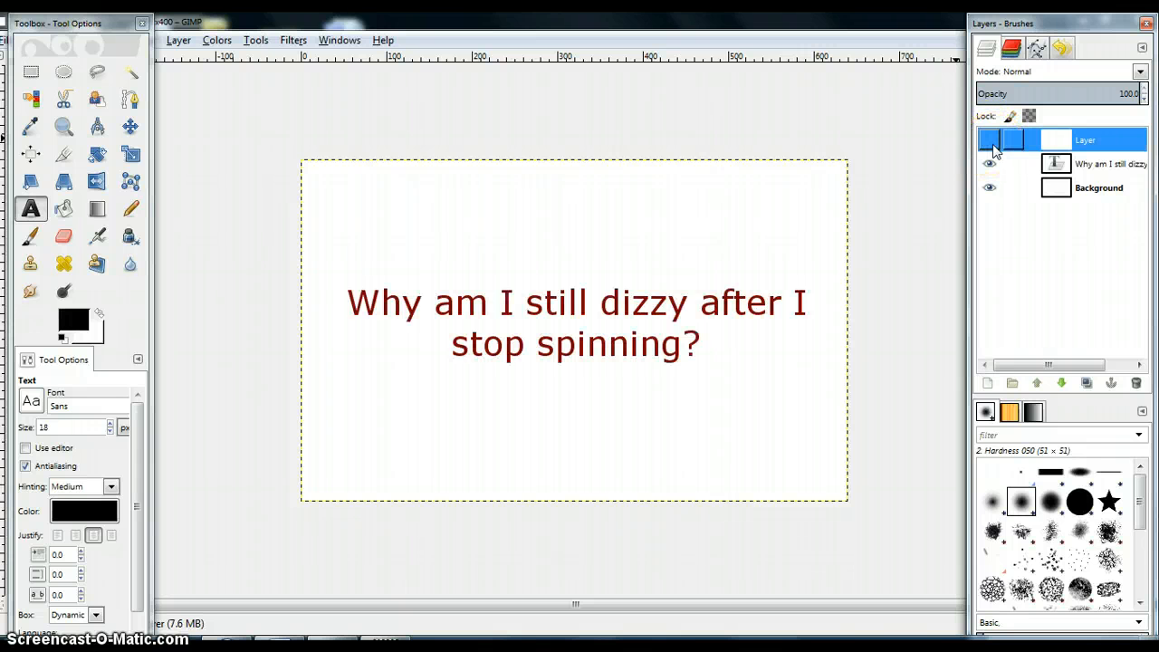
- Show the top white layer again, then switch to Firefox and copy the labelled ear anatomy diagram from the MedicineNet dizziness page
click(990, 141)
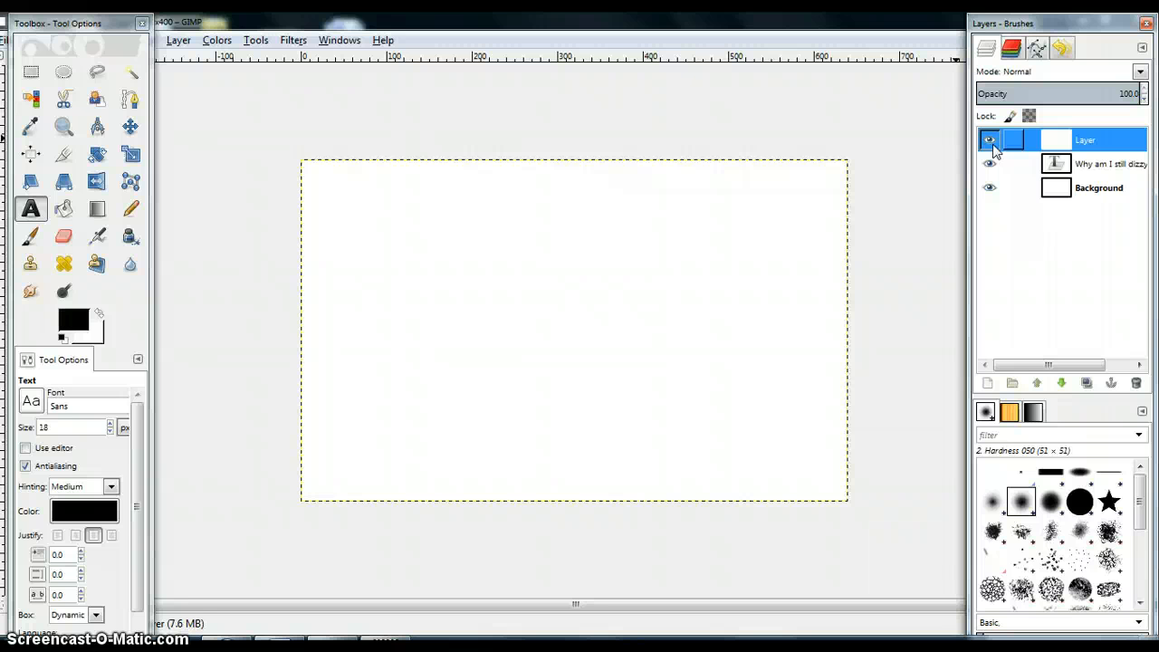
click(515, 422)
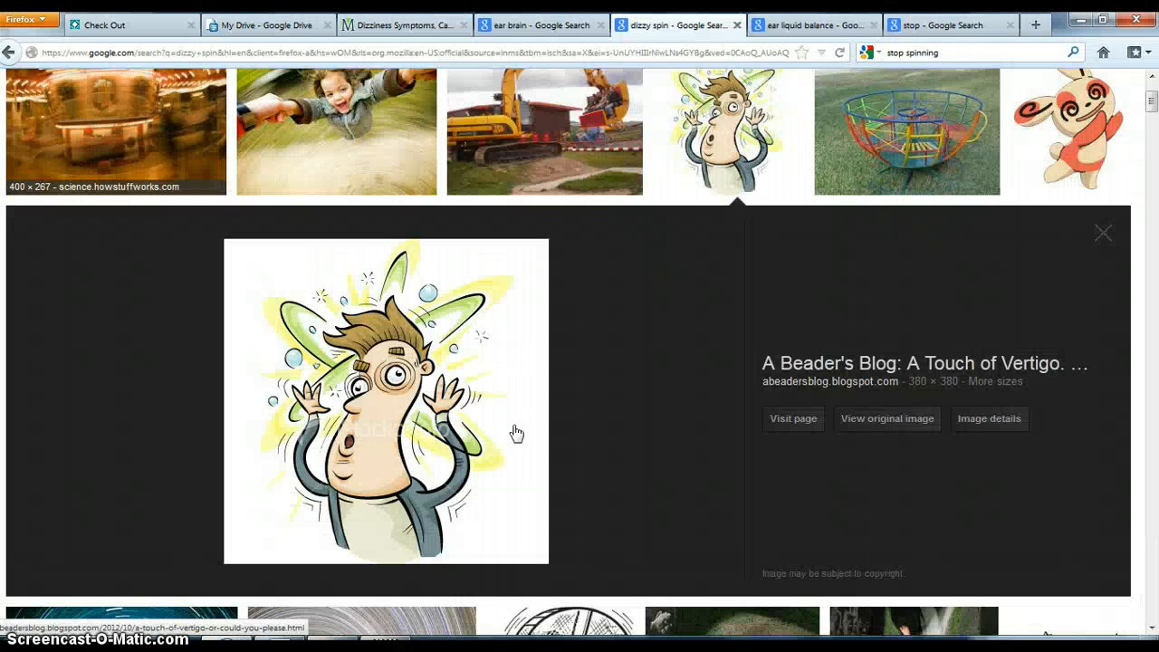
click(557, 27)
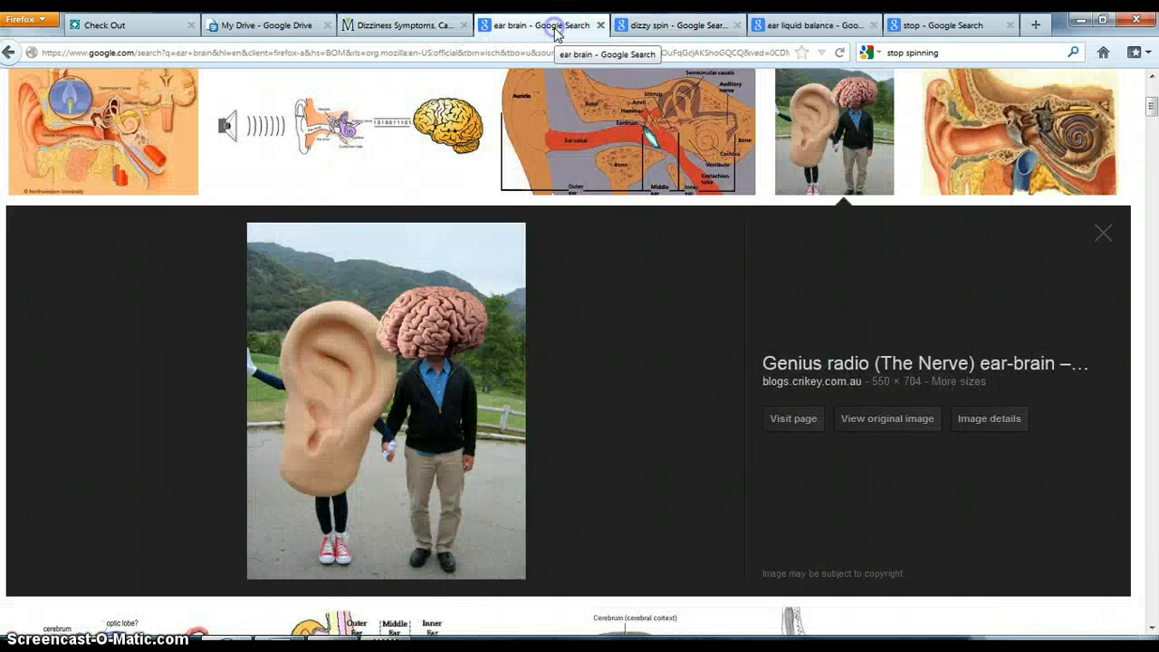
click(422, 27)
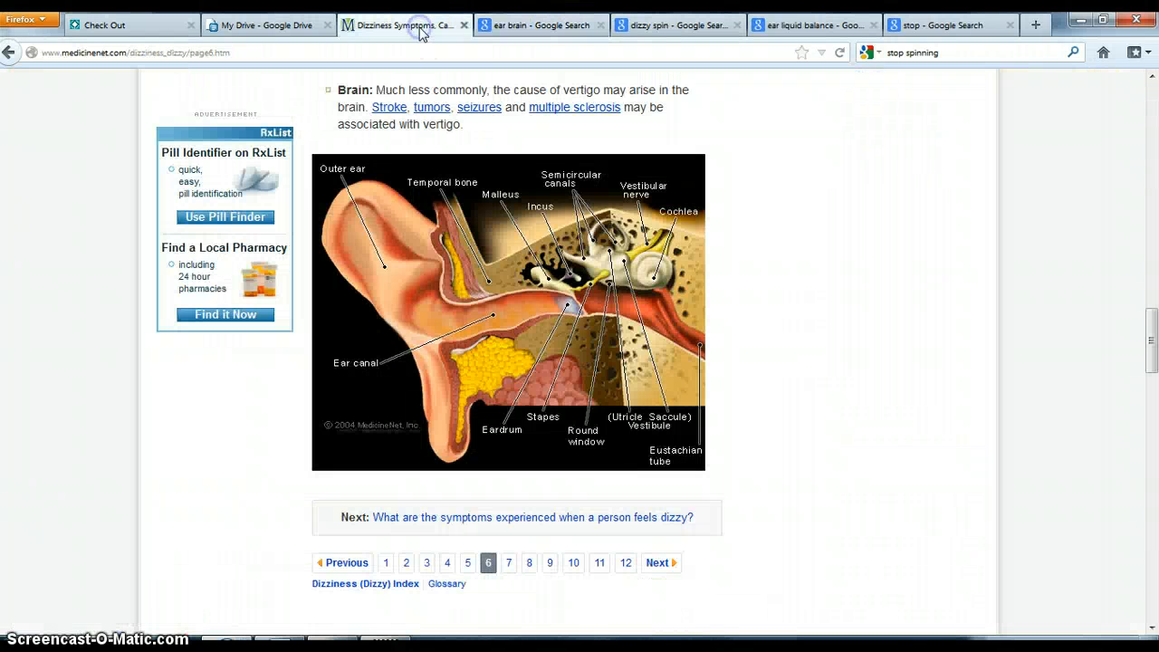
right_click(452, 262)
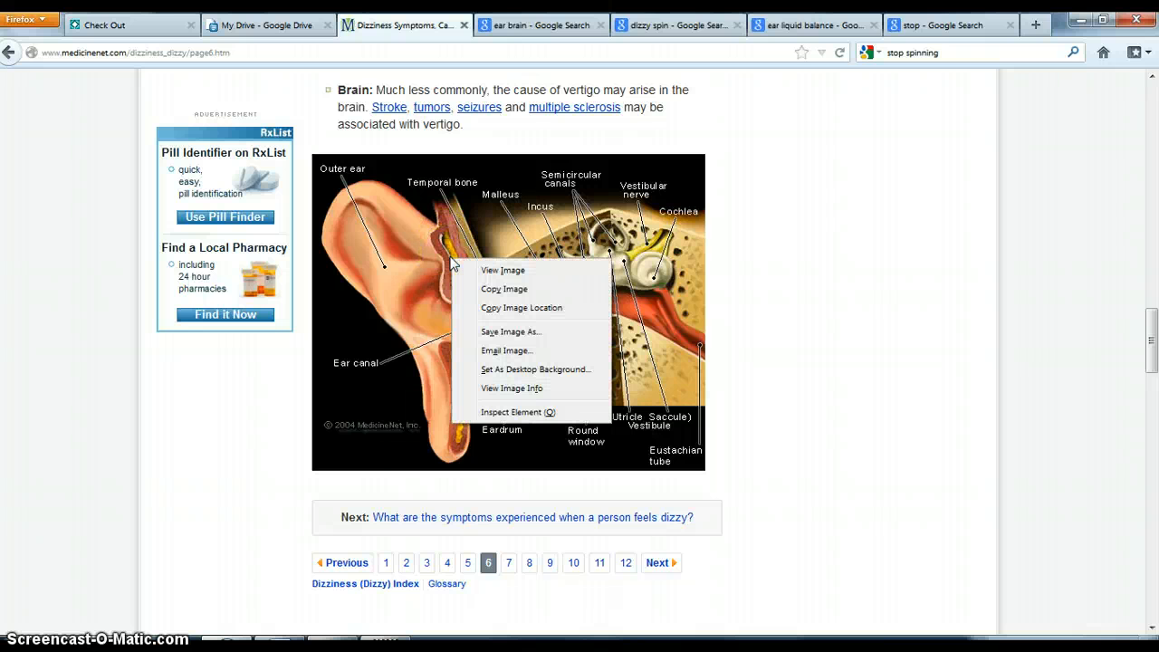
click(471, 290)
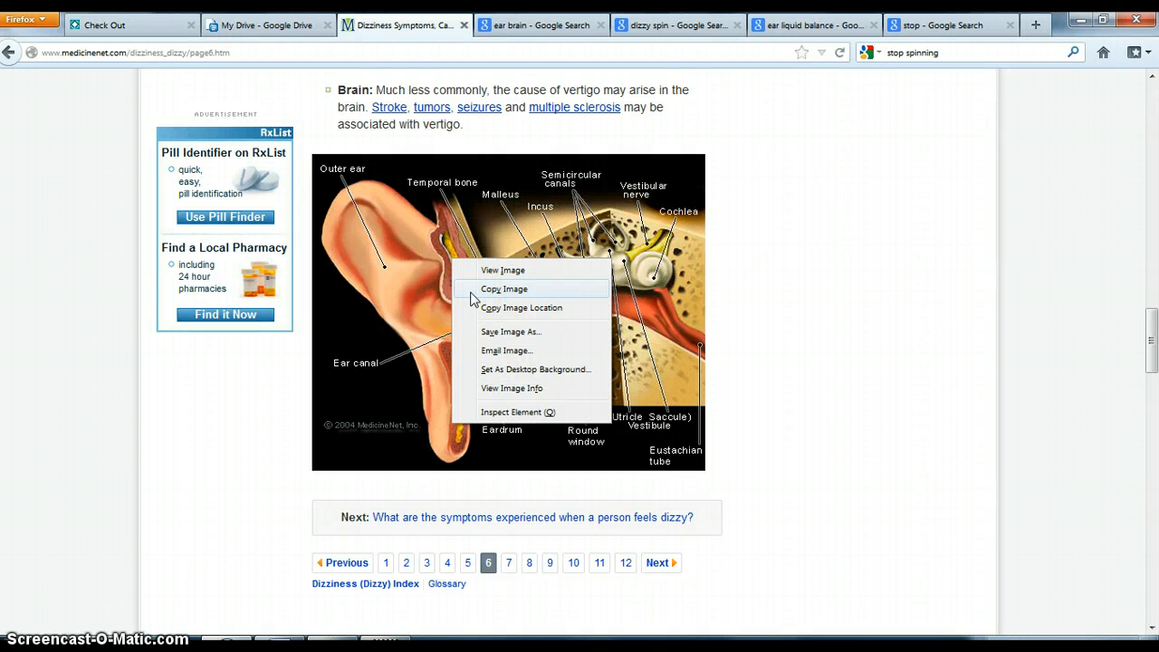
click(471, 292)
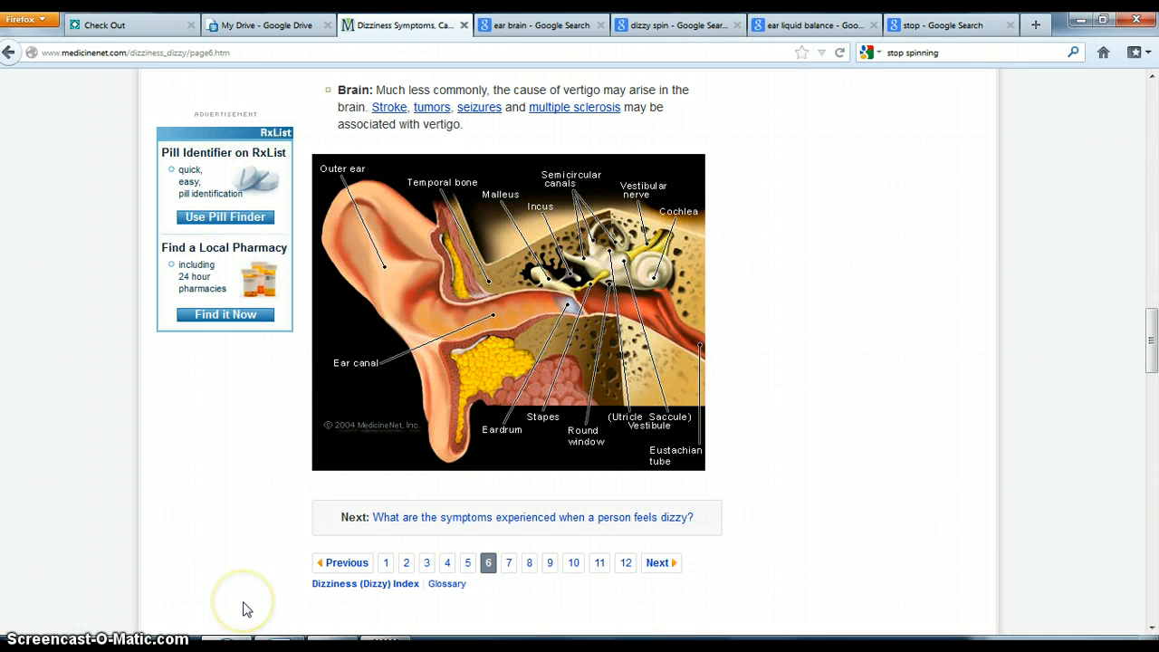
- Switch back to GIMP and paste the copied ear diagram onto the white layer, moving the toolbox clear of the menu bar
key(alt+Tab)
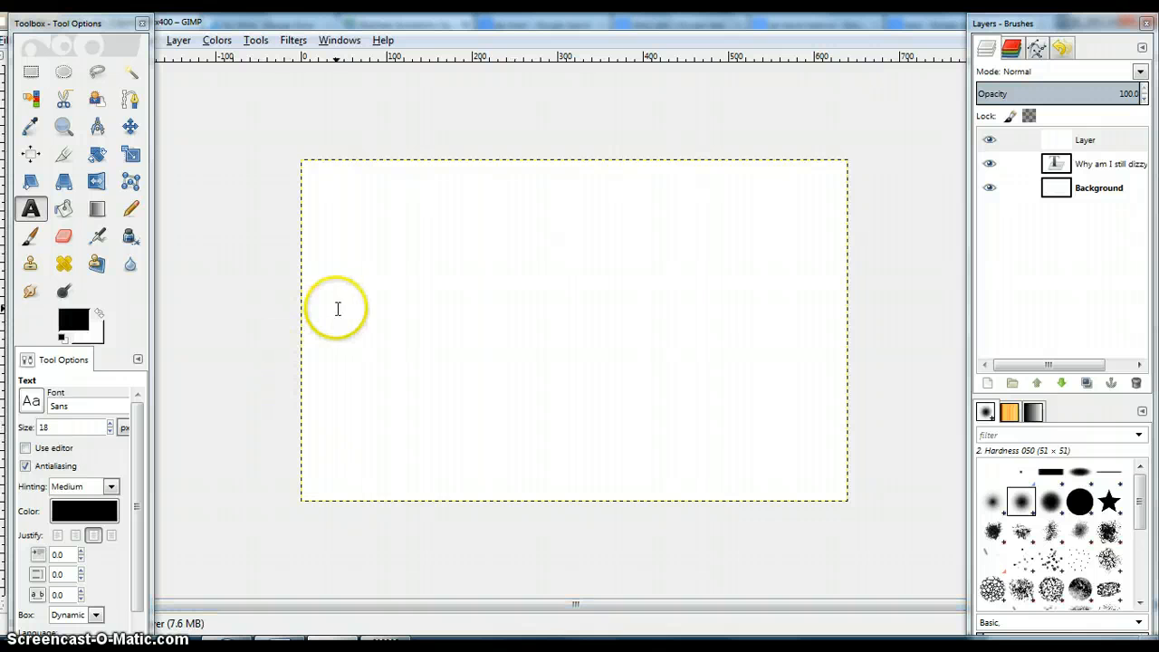
right_click(337, 309)
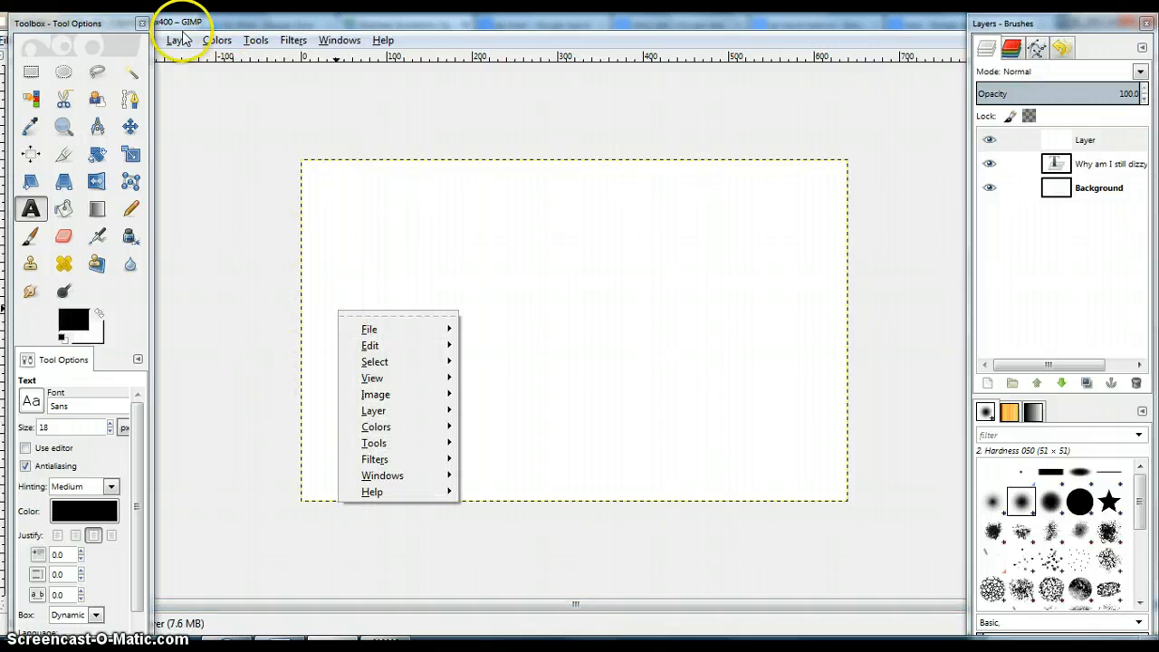
click(211, 101)
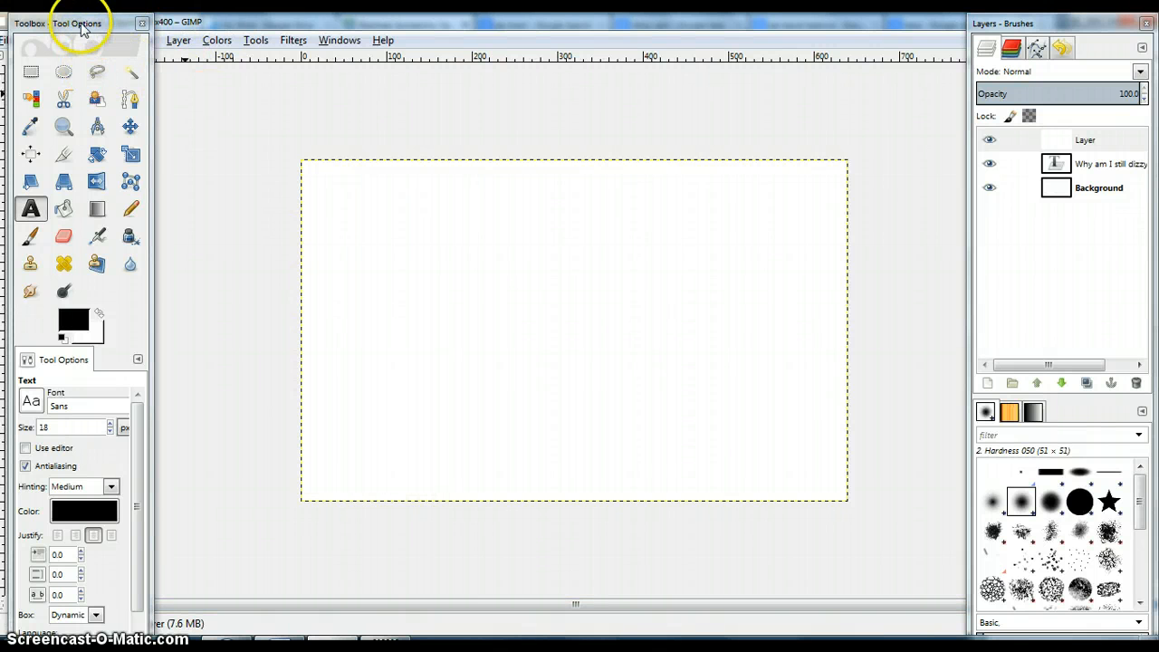
drag(80, 25, 83, 80)
click(35, 41)
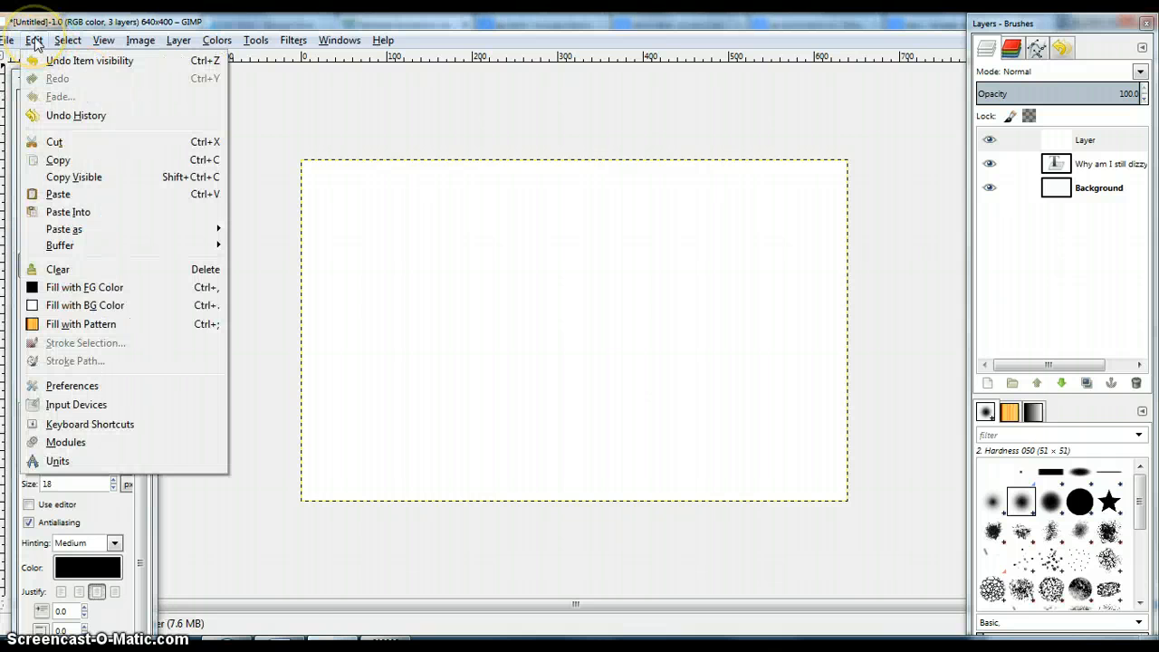
click(73, 194)
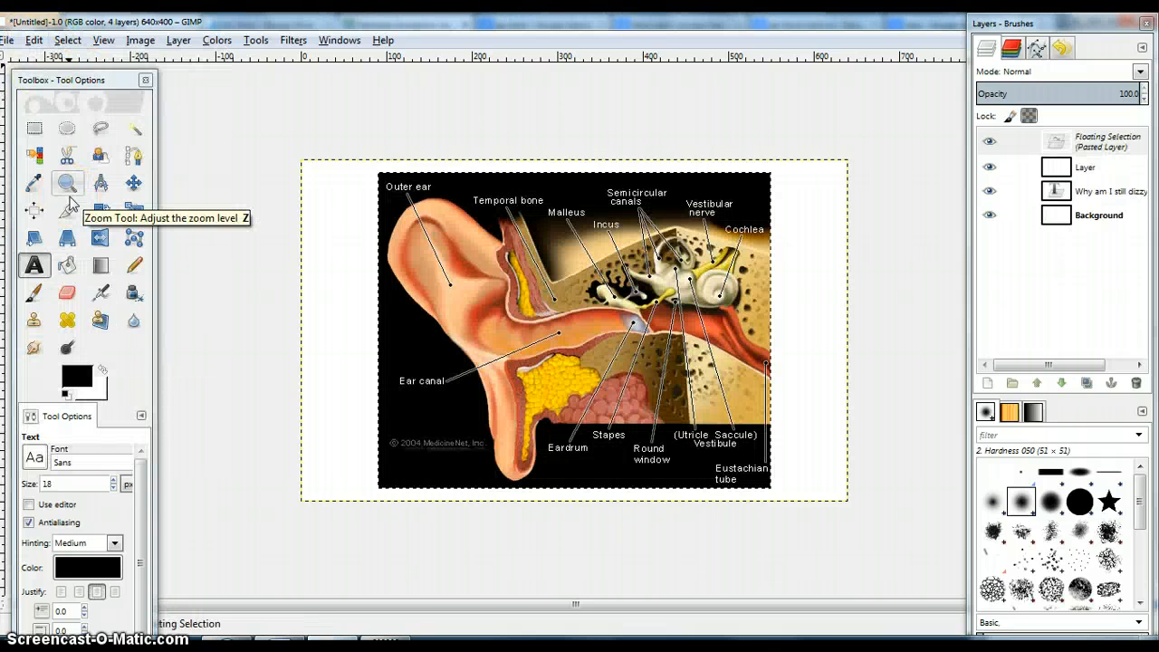
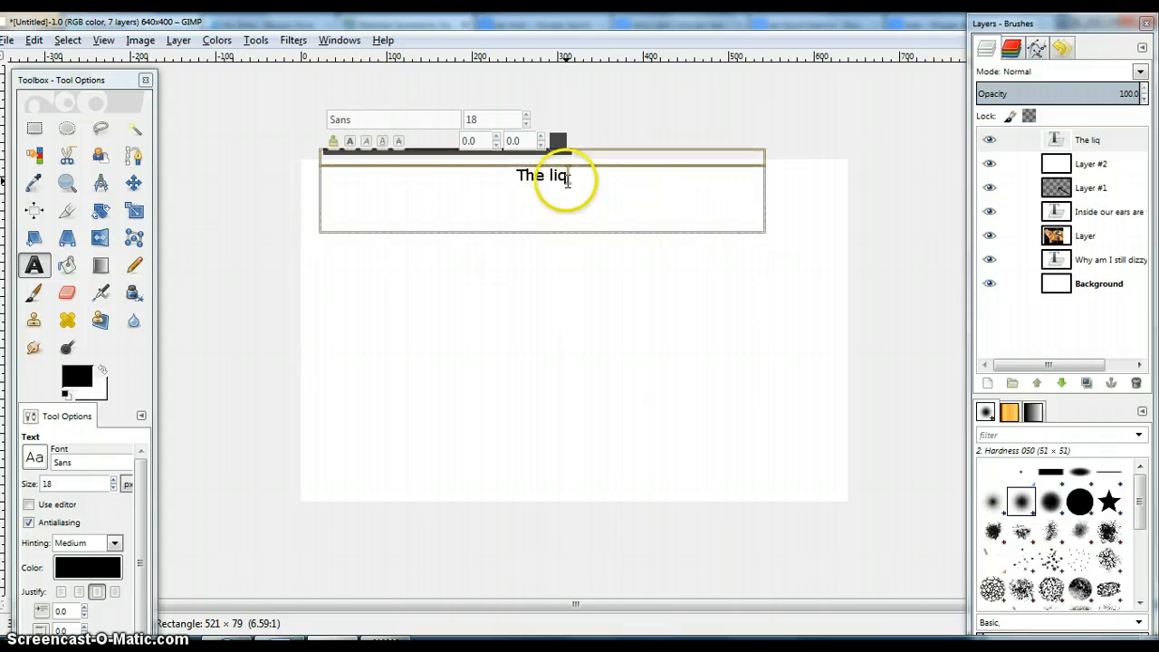
- Complete the caption at the top of the canvas so it reads "The liquid in our ears moves when we move."
text(uid in our ears )
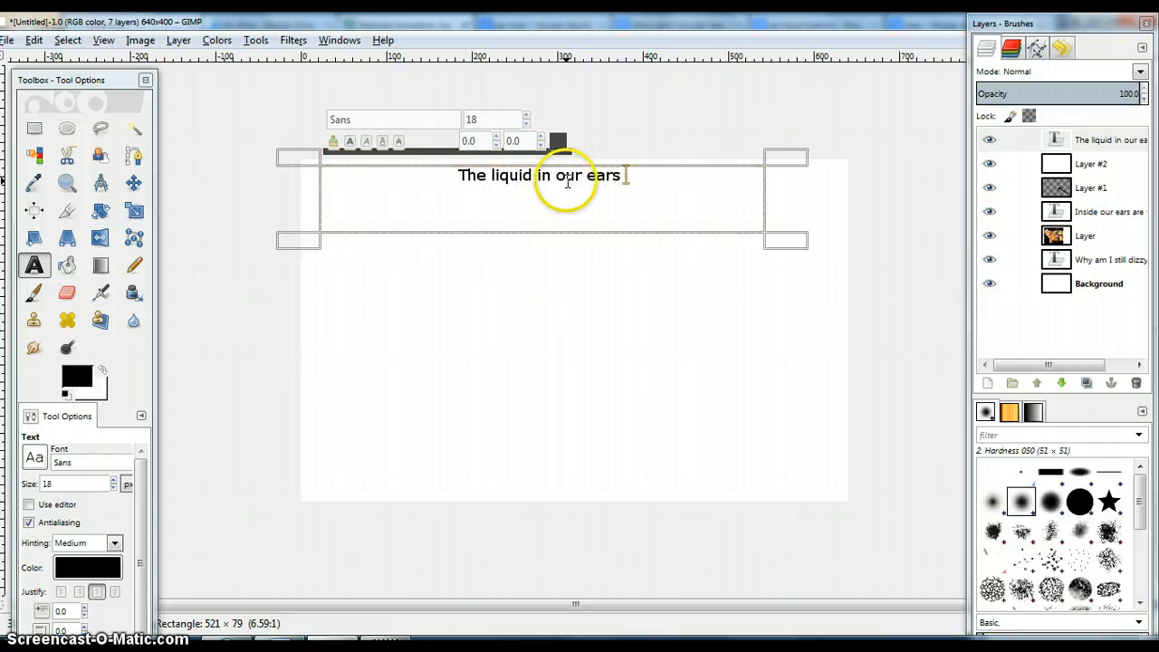
text(moves when we move.)
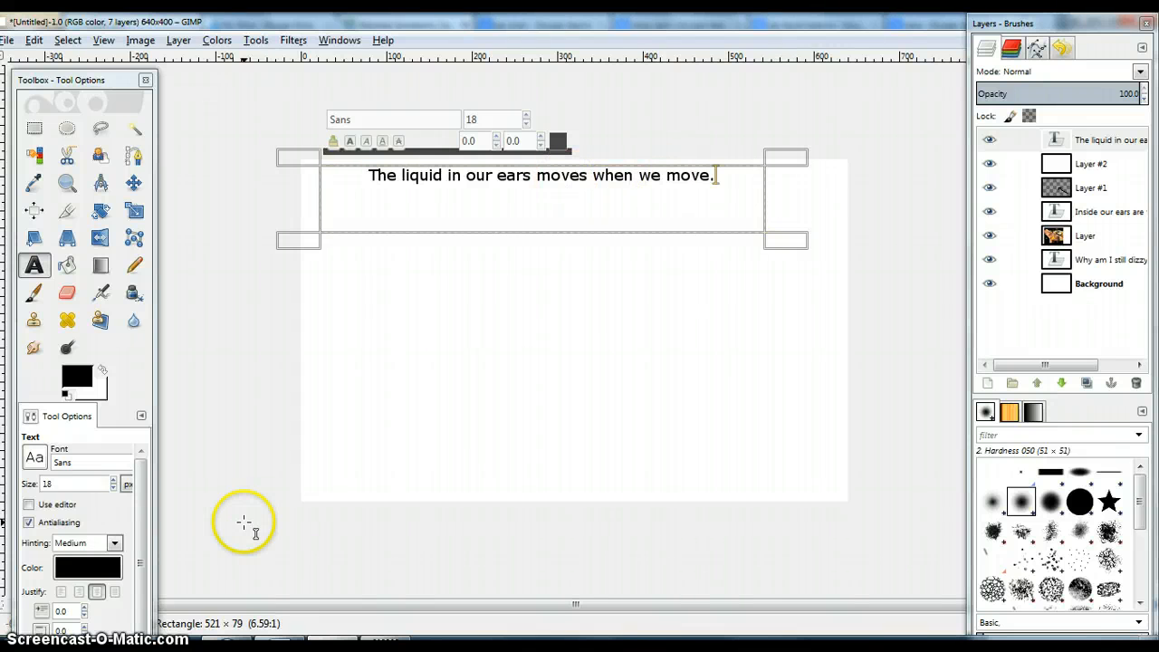
- Copy the dizzy man cartoon from the "dizzy spin" Google image results in Firefox, and return to GIMP
click(328, 623)
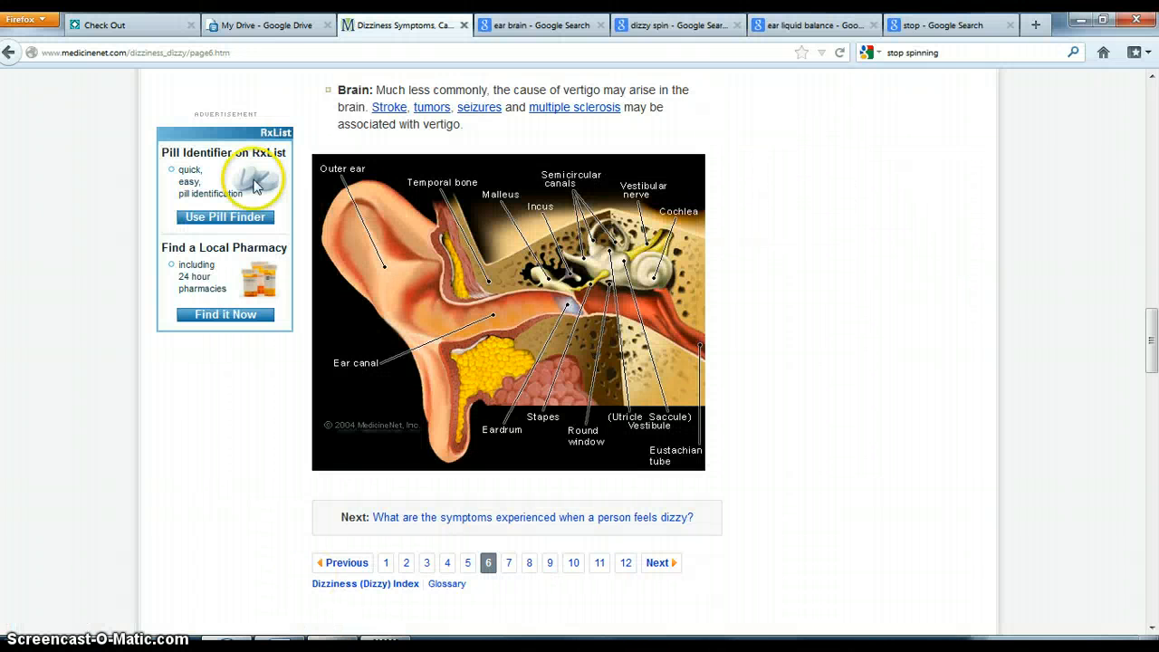
click(646, 27)
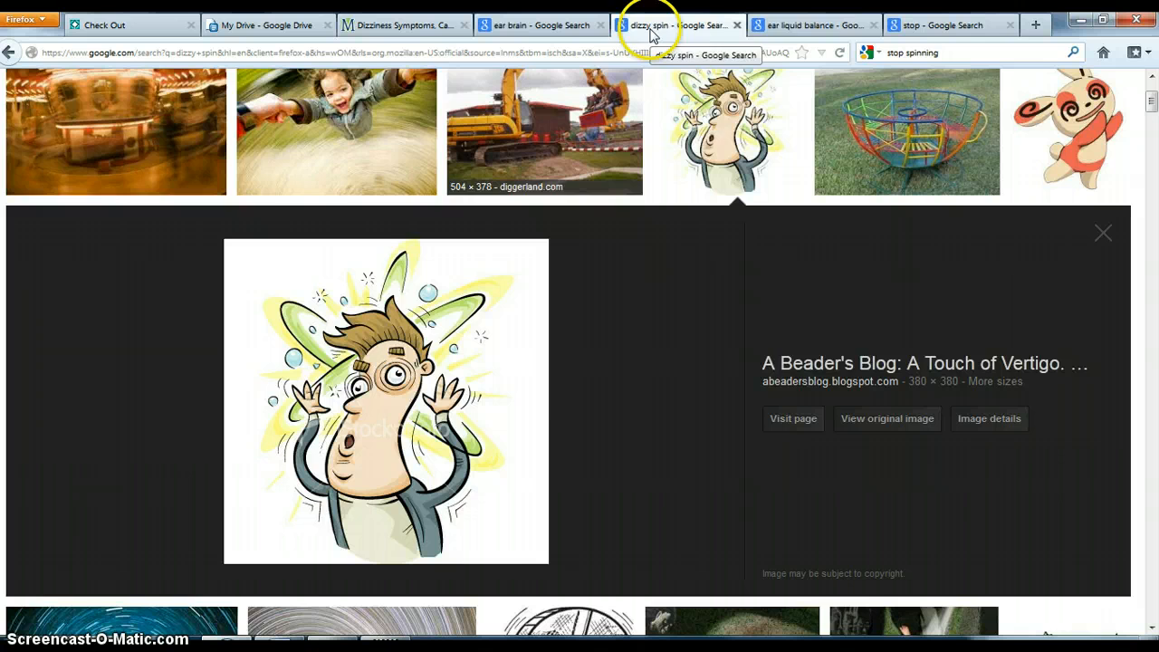
click(801, 26)
click(942, 25)
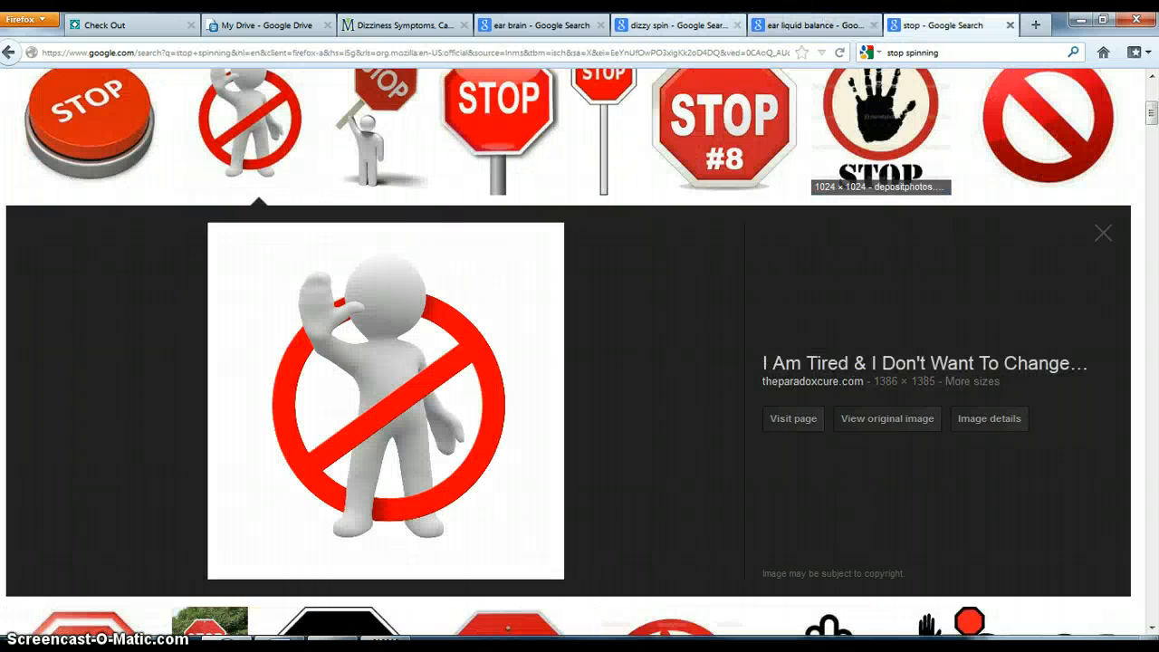
click(643, 20)
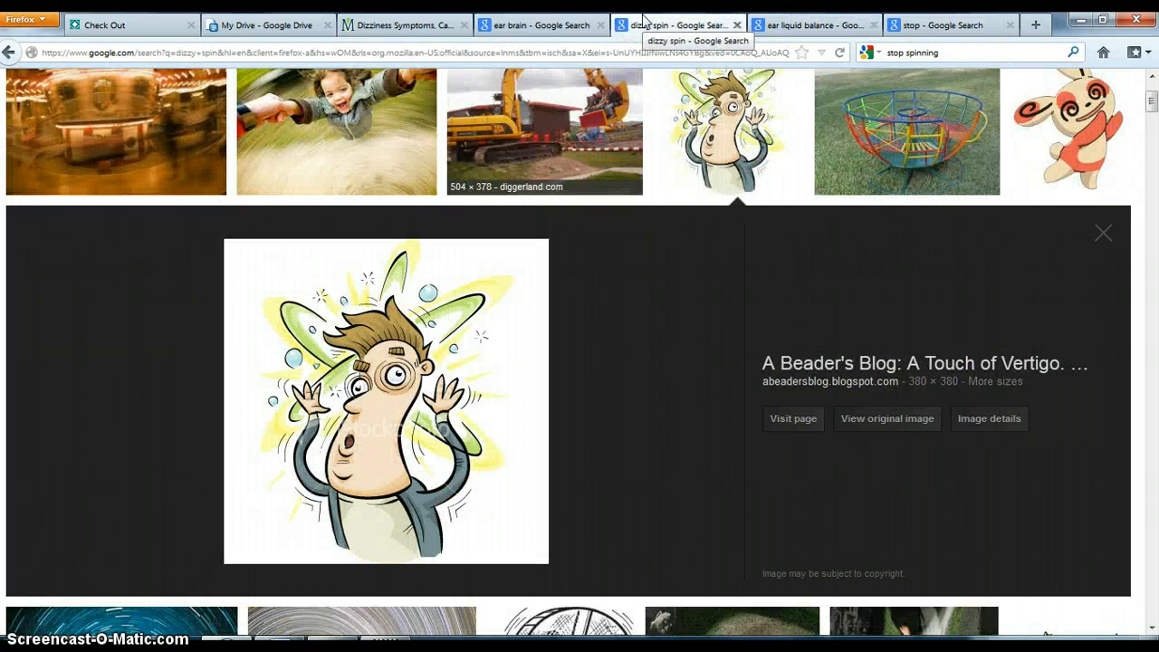
right_click(309, 389)
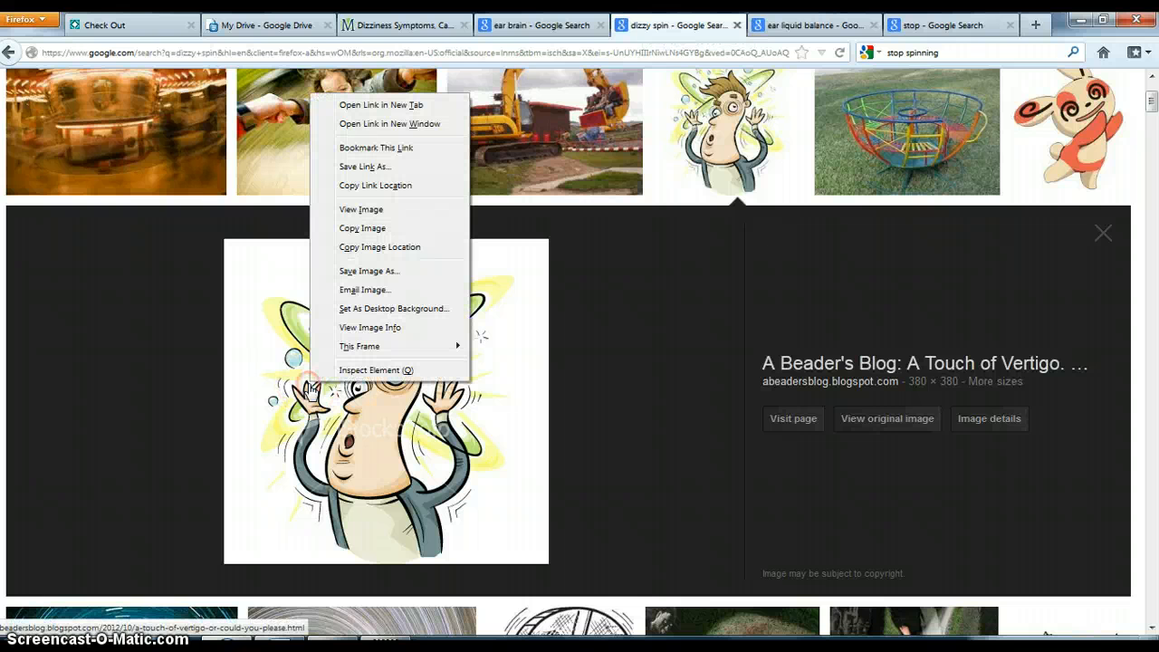
click(362, 228)
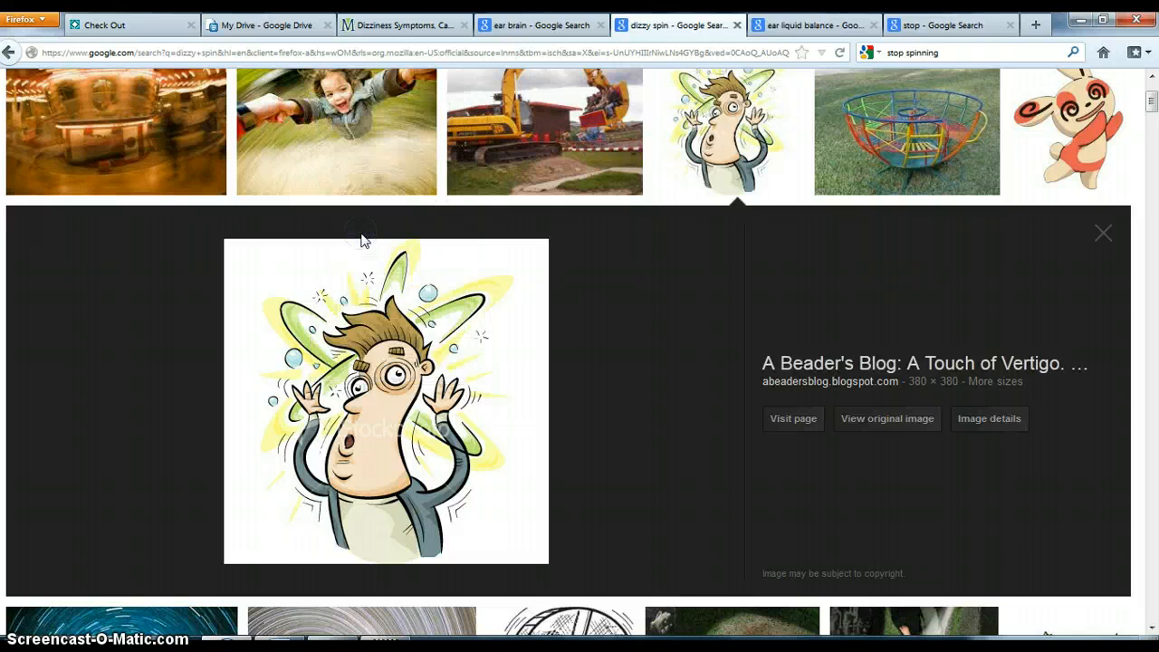
key(alt+Tab)
click(374, 294)
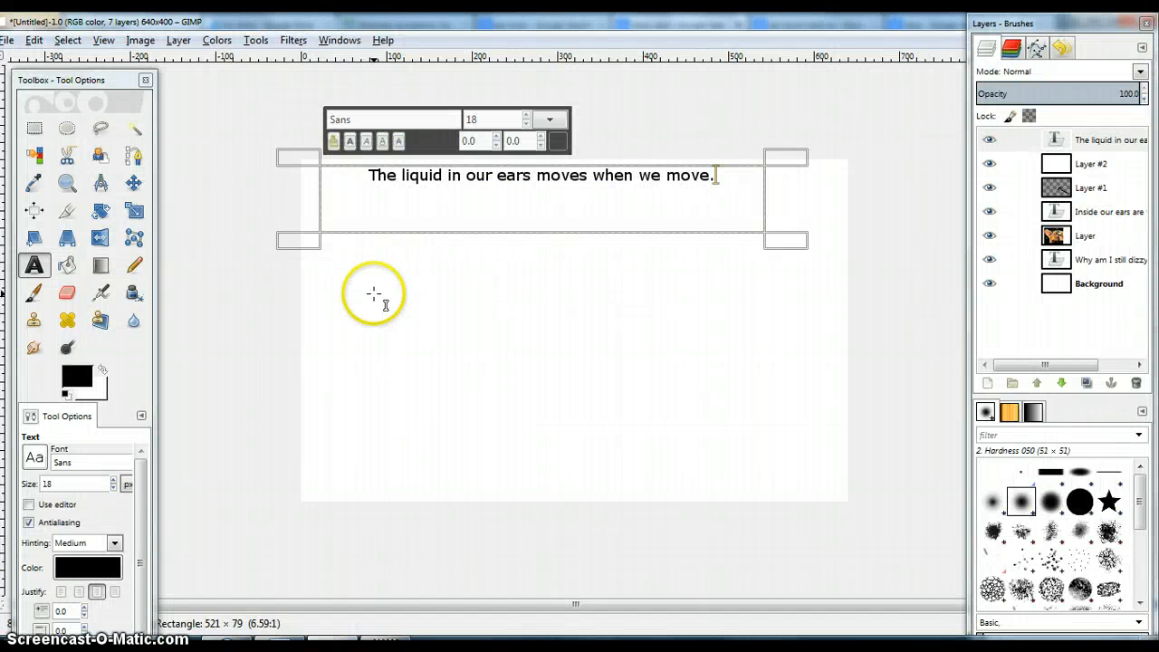
- Try to paste the copied cartoon while the caption's text layer is active
click(34, 40)
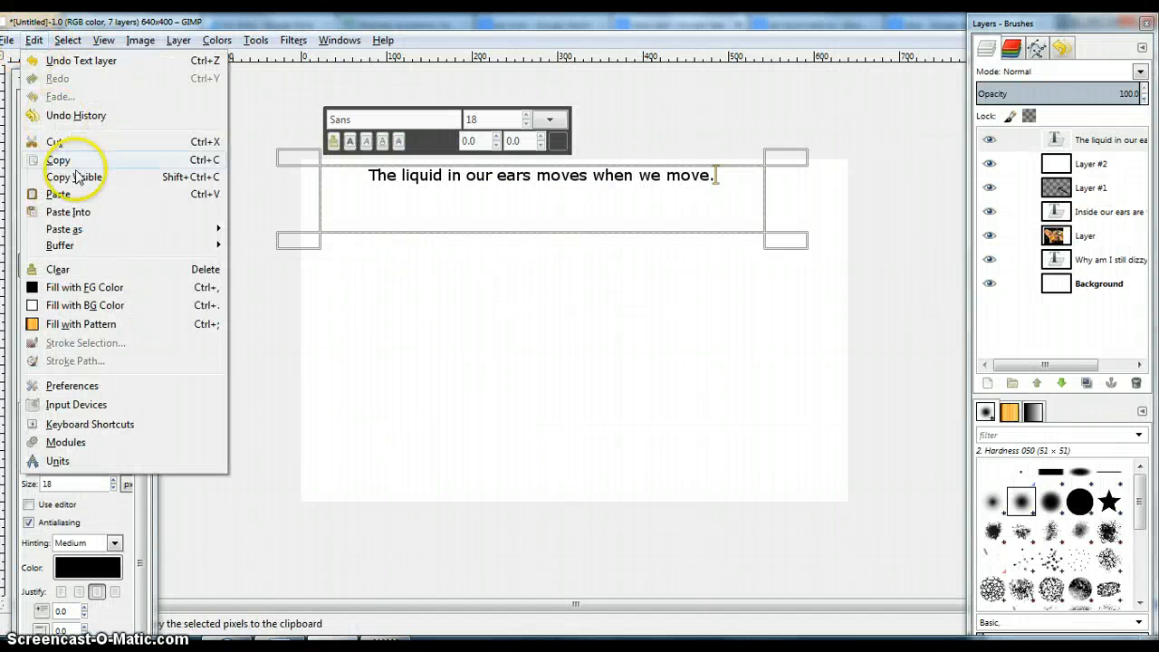
click(58, 194)
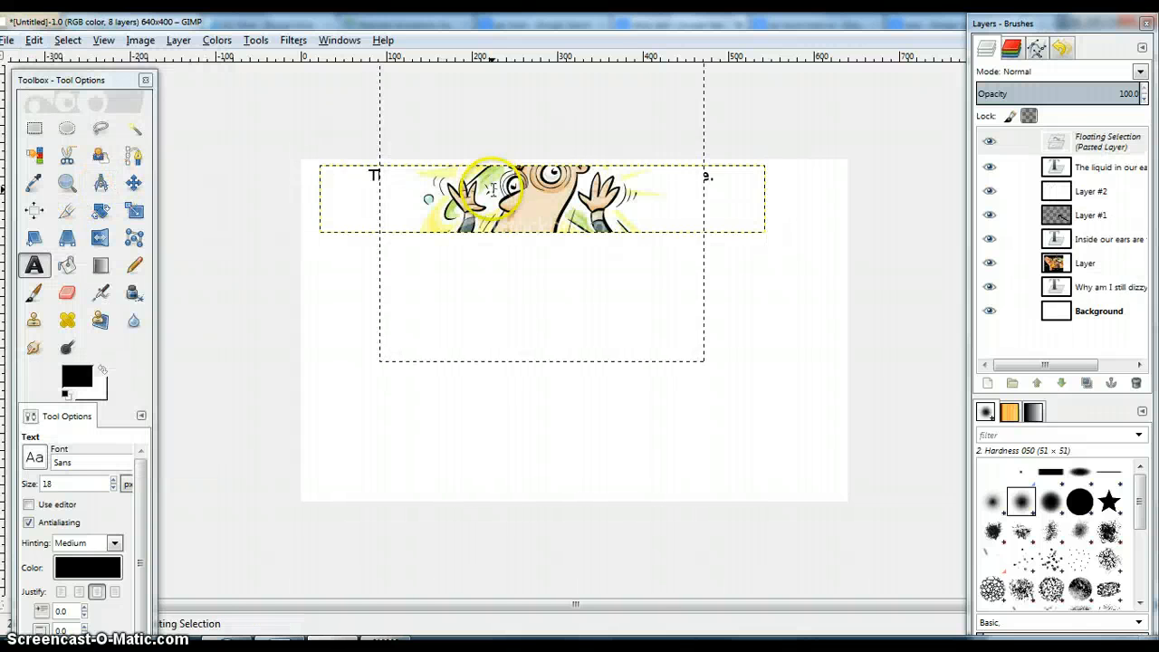
key(ctrl+z)
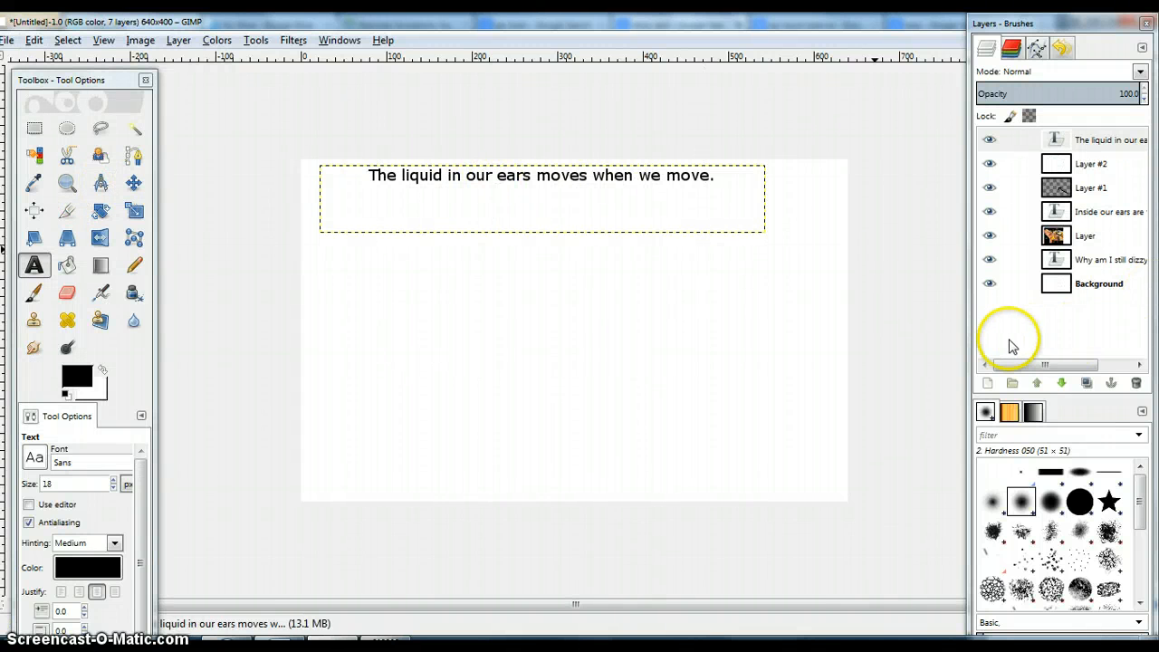
- Add a transparent 640 × 400 px layer above the caption and paste the copied cartoon onto it
click(989, 381)
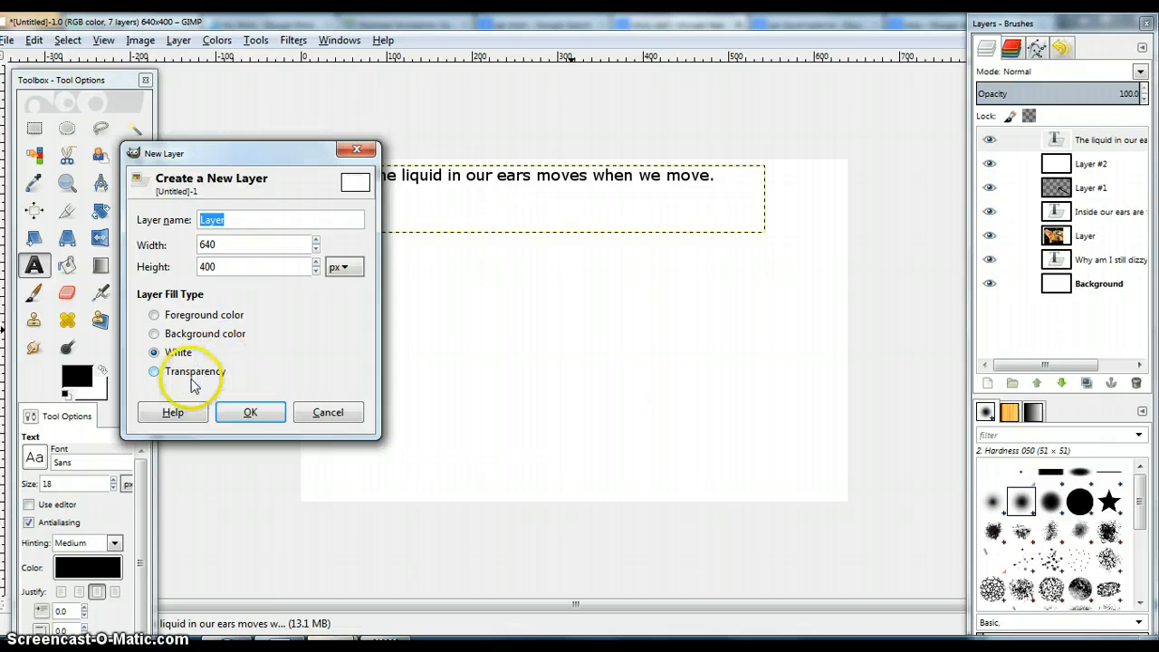
click(194, 374)
click(247, 411)
key(ctrl+v)
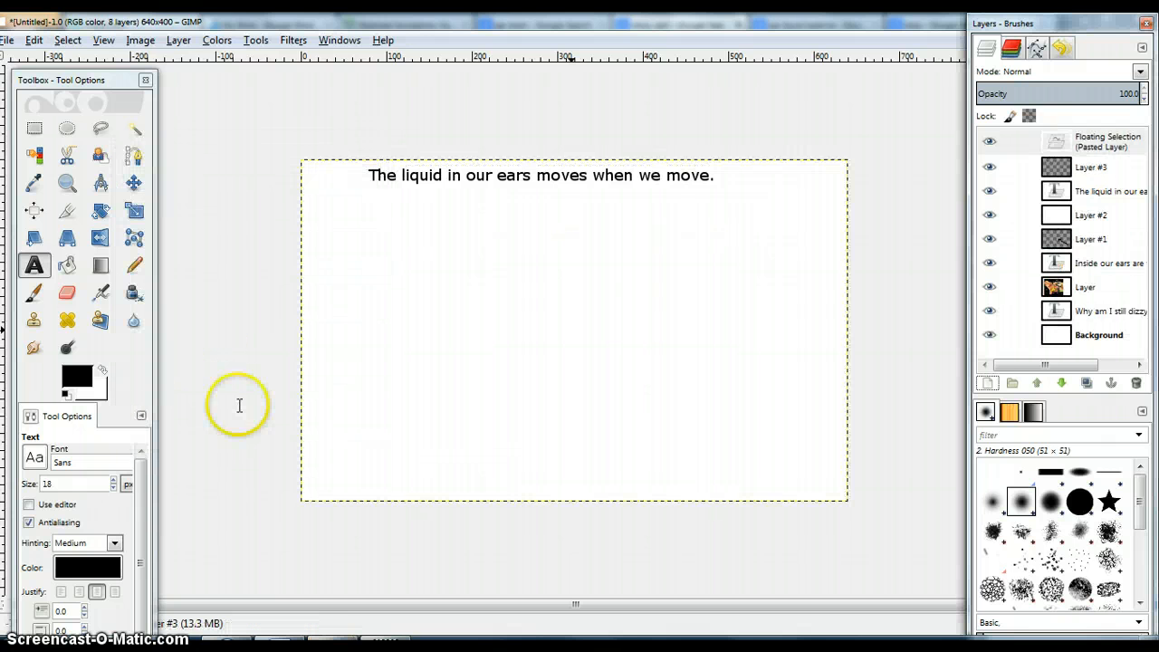
- Move the floating cartoon below the caption and scale it up proportionally to slightly over 412 × 412 px
click(133, 182)
drag(544, 270, 545, 317)
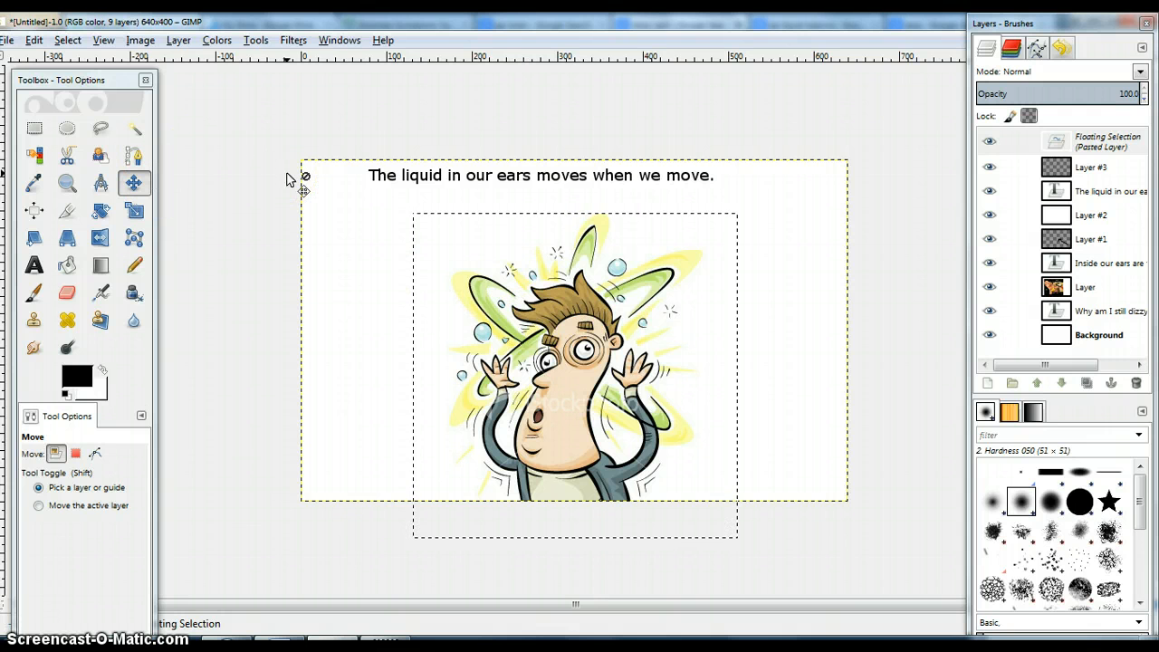
click(178, 41)
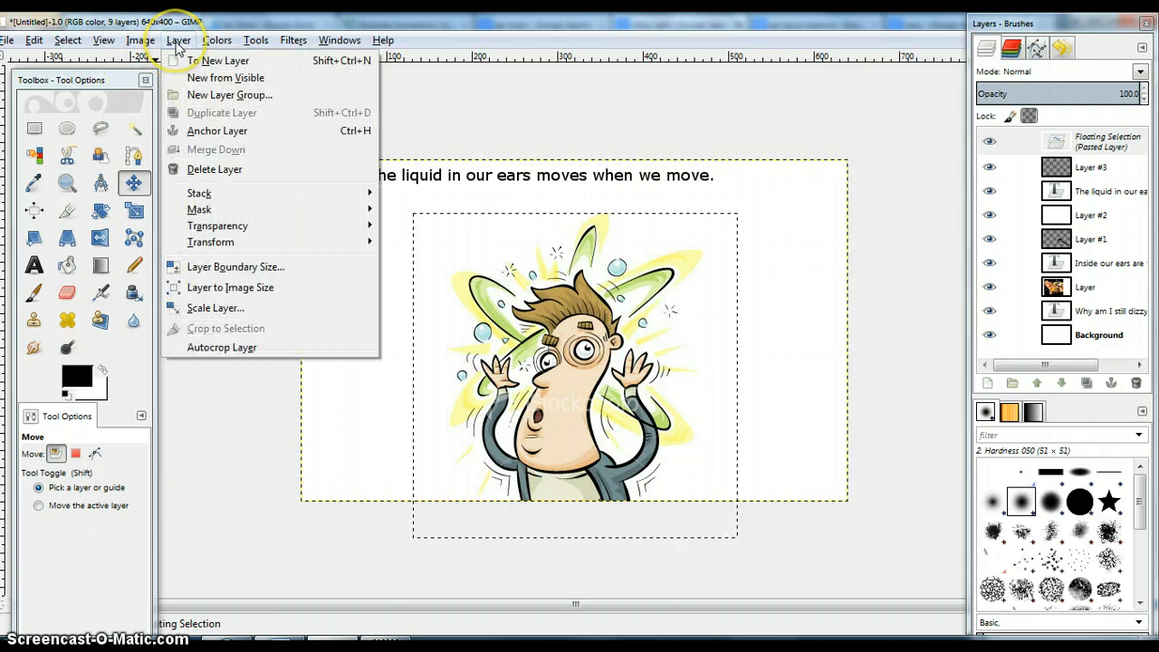
click(254, 308)
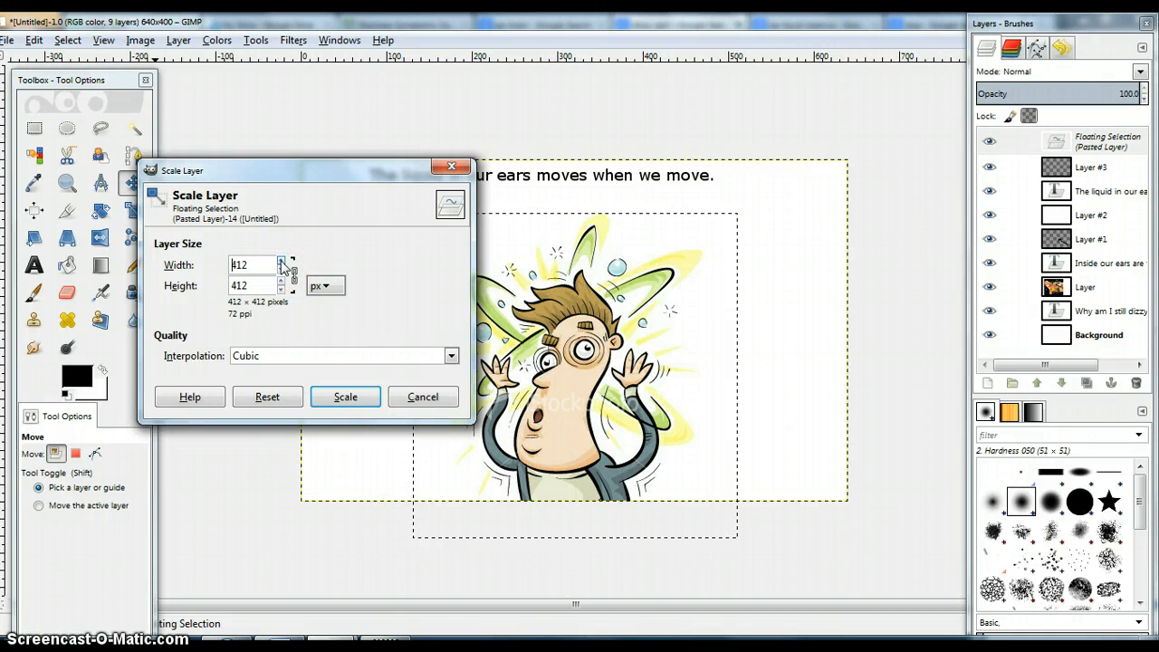
click(282, 262)
click(346, 396)
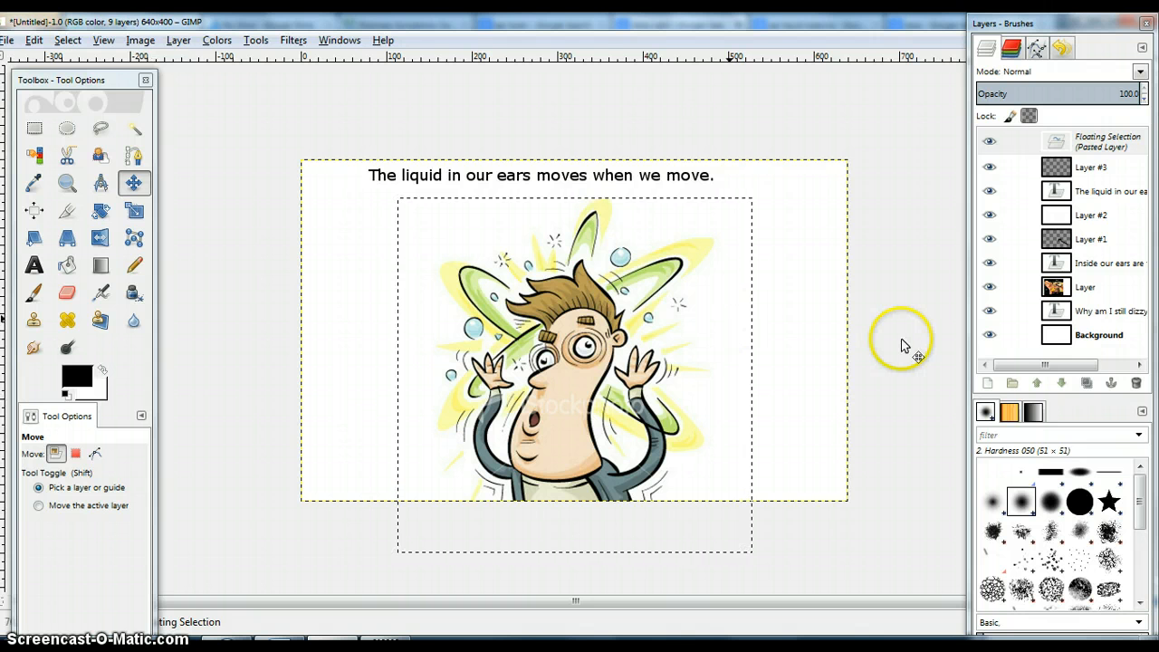
- Turn the floating cartoon into its own layer and add a transparent 640 × 400 px layer above it
click(987, 383)
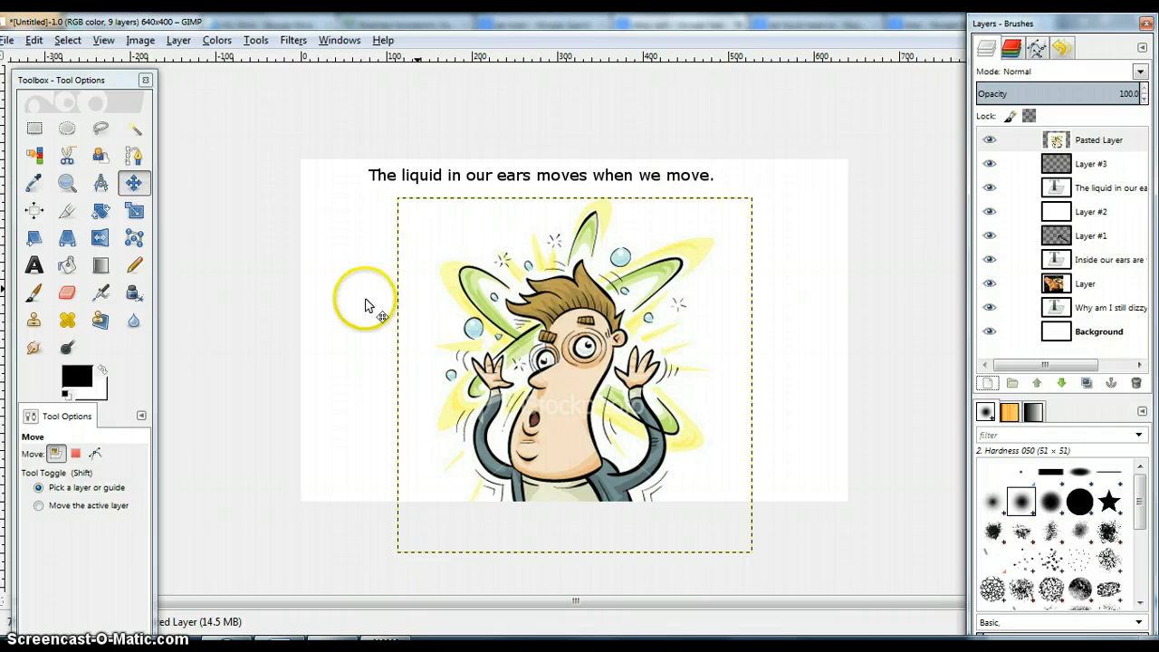
click(987, 383)
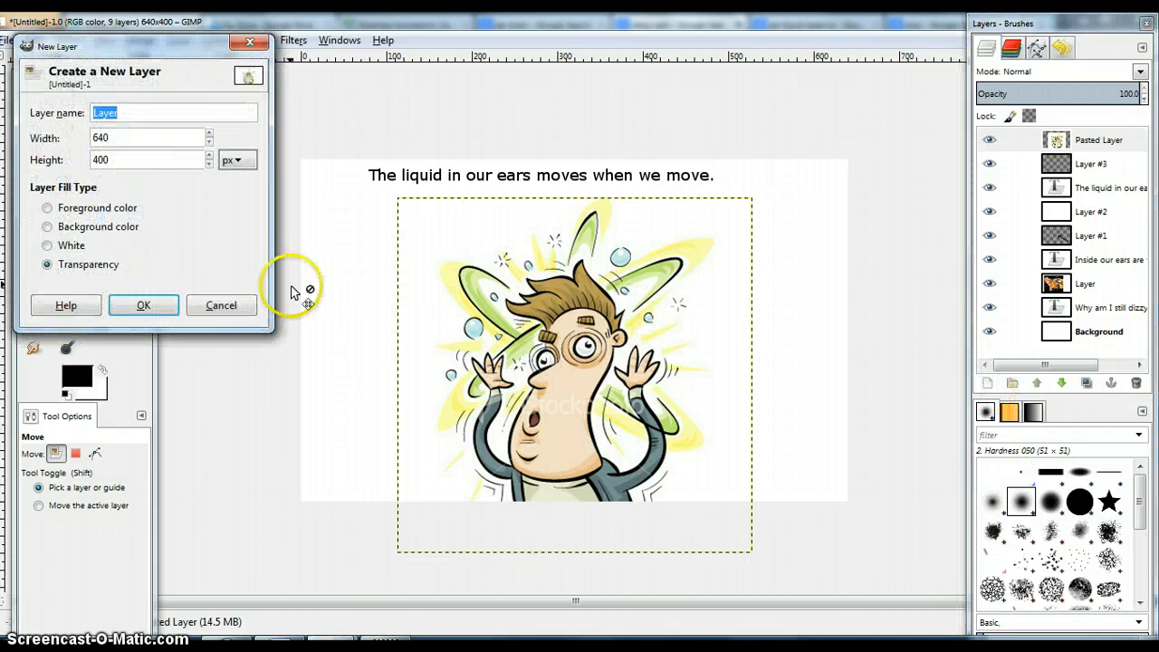
click(144, 304)
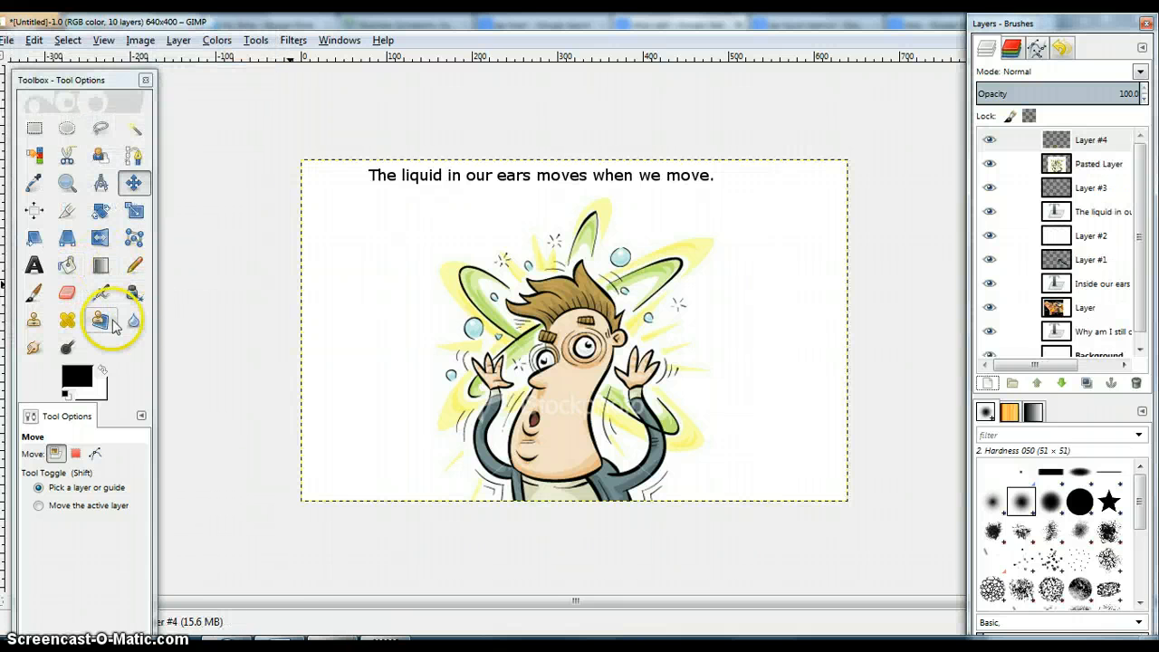
- Draw a curved arrow in red (ac0000) with the size 20 Pencil on the empty layer, left of the cartoon man
click(134, 264)
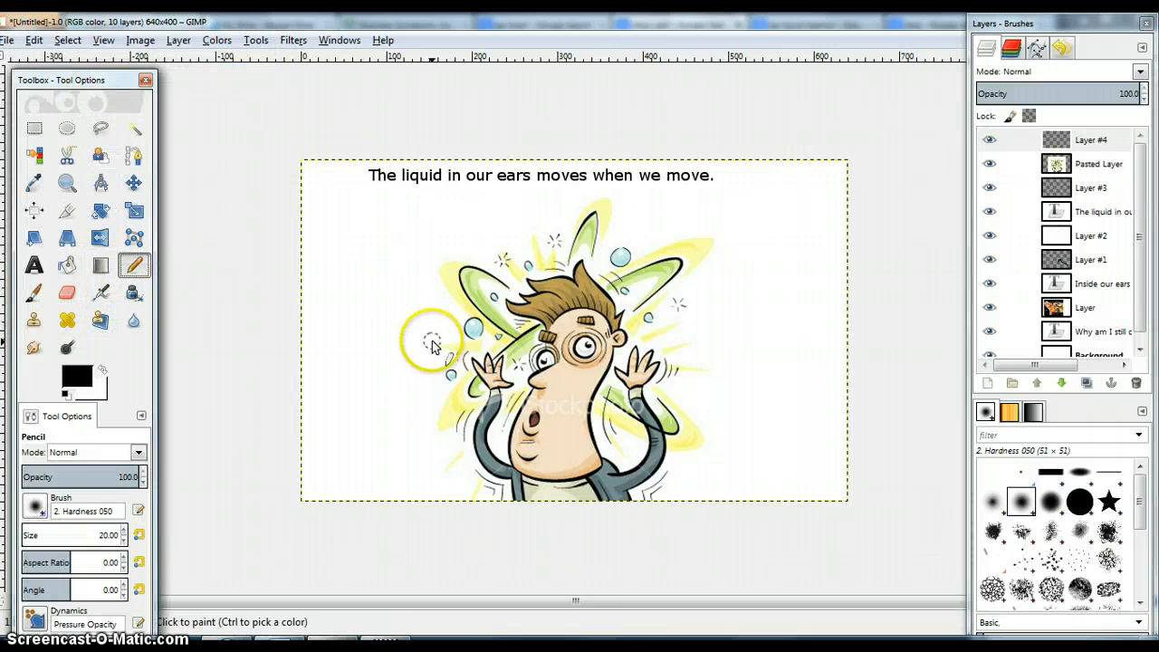
click(80, 375)
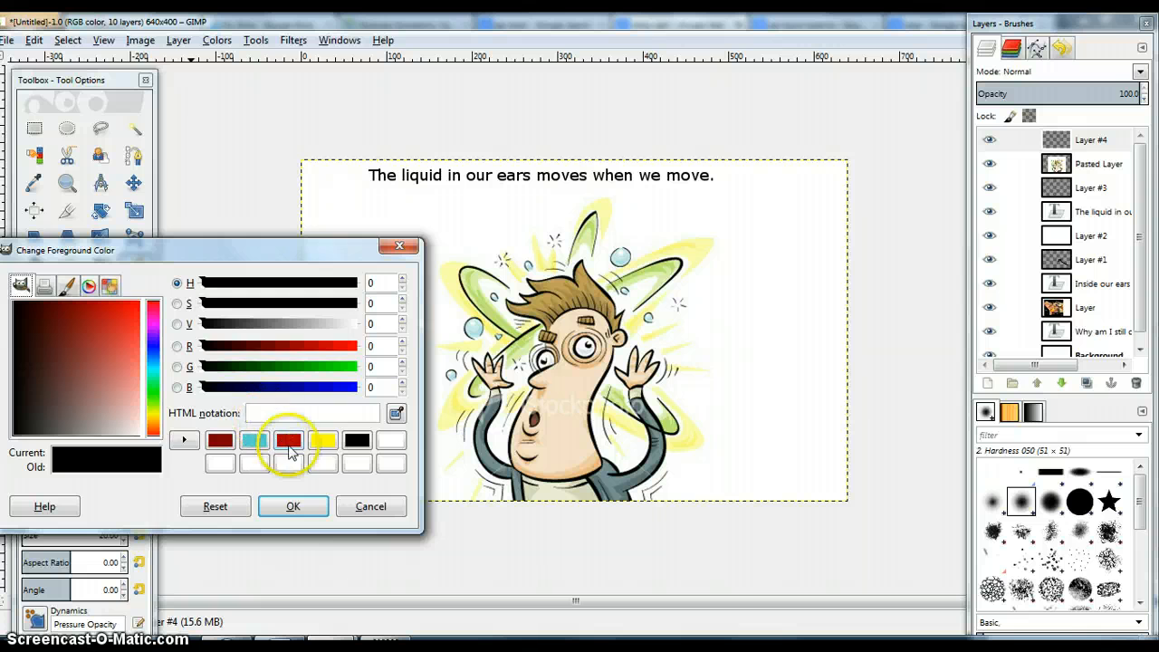
click(288, 450)
click(293, 506)
click(438, 355)
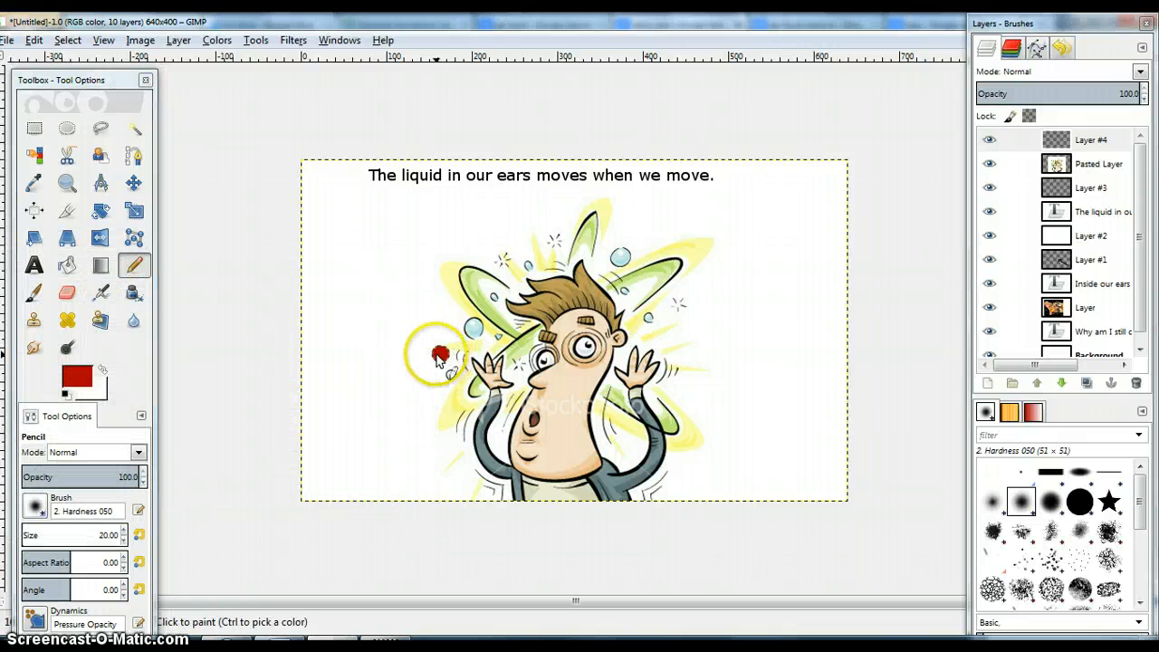
mouse_move(439, 355)
mouse_down()
mouse_move(386, 356)
mouse_move(370, 298)
mouse_move(411, 290)
mouse_move(393, 268)
mouse_move(407, 297)
mouse_move(389, 322)
mouse_up()
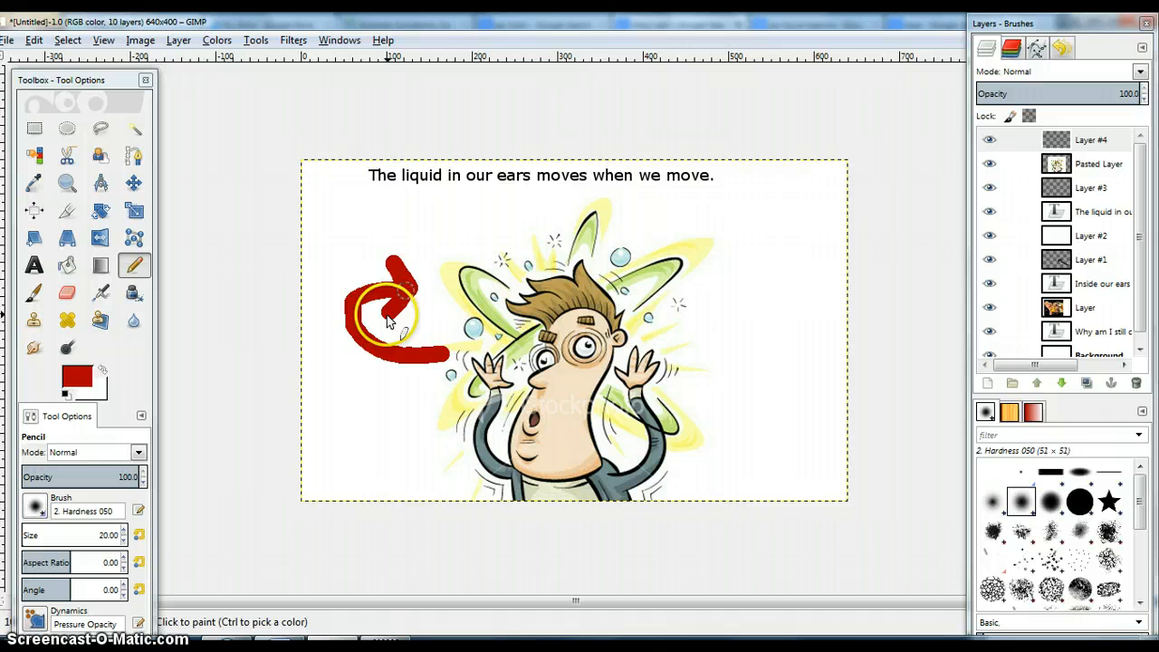
- Add a transparent 640 × 400 px layer and draw a second red curved arrow on it, right of the cartoon man's head
click(991, 384)
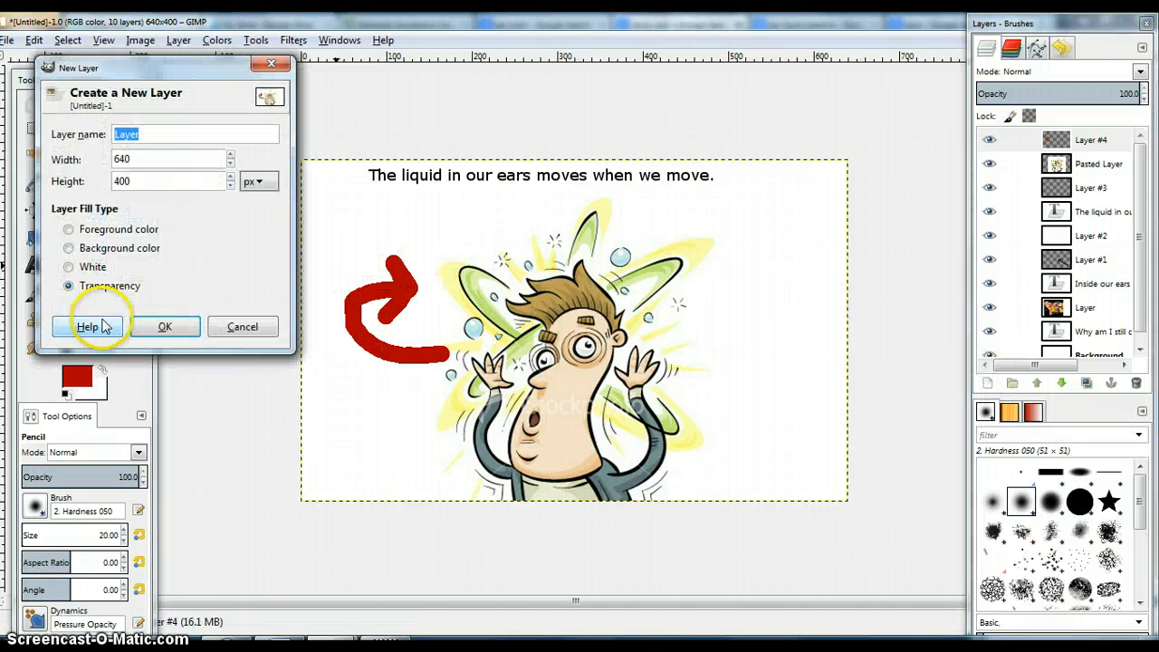
click(165, 327)
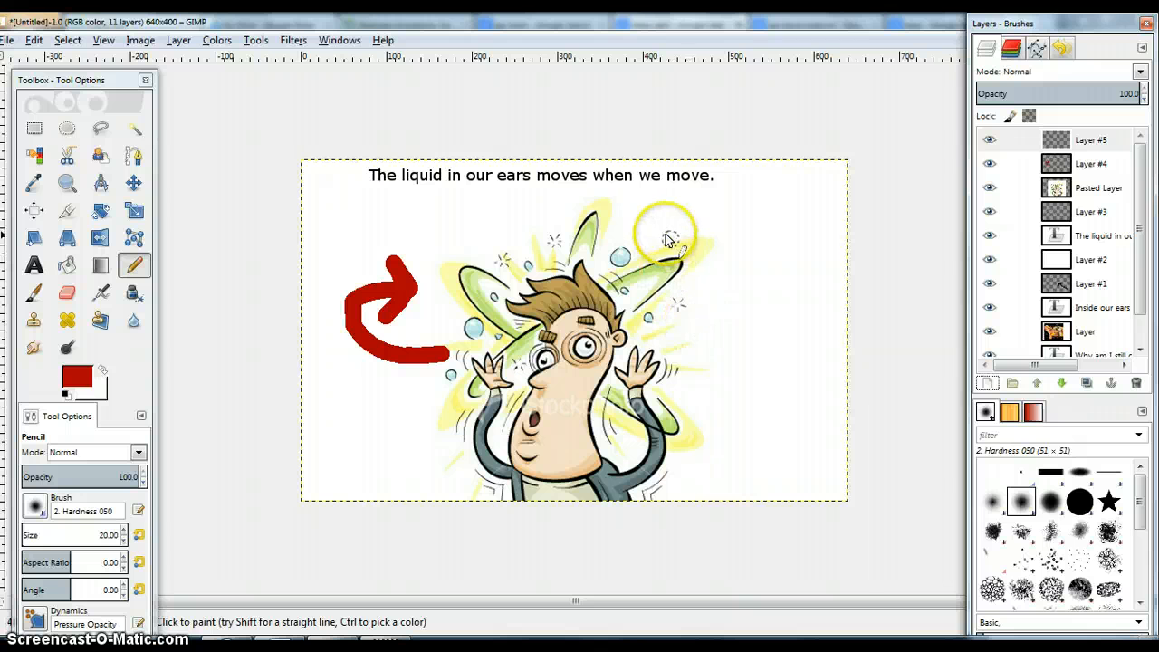
mouse_move(661, 234)
mouse_down()
mouse_move(752, 248)
mouse_move(754, 312)
mouse_move(717, 342)
mouse_move(713, 310)
mouse_move(715, 353)
mouse_move(758, 353)
mouse_up()
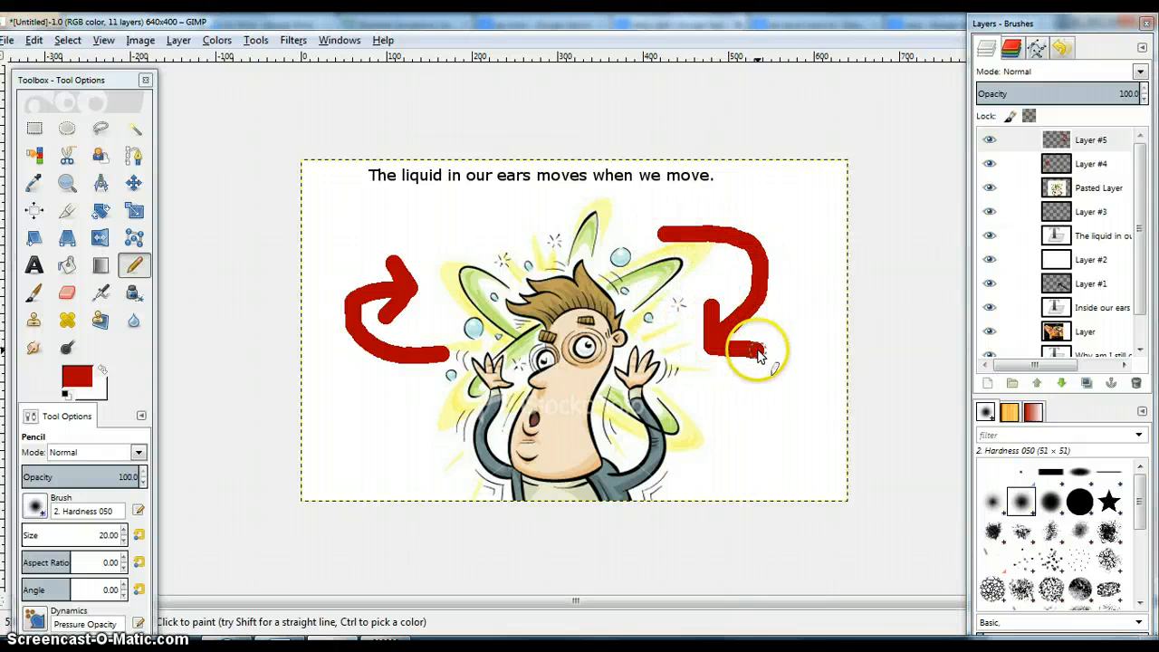
- Add a white-filled 640 × 400 px layer on top to cover the cartoon scene
click(990, 384)
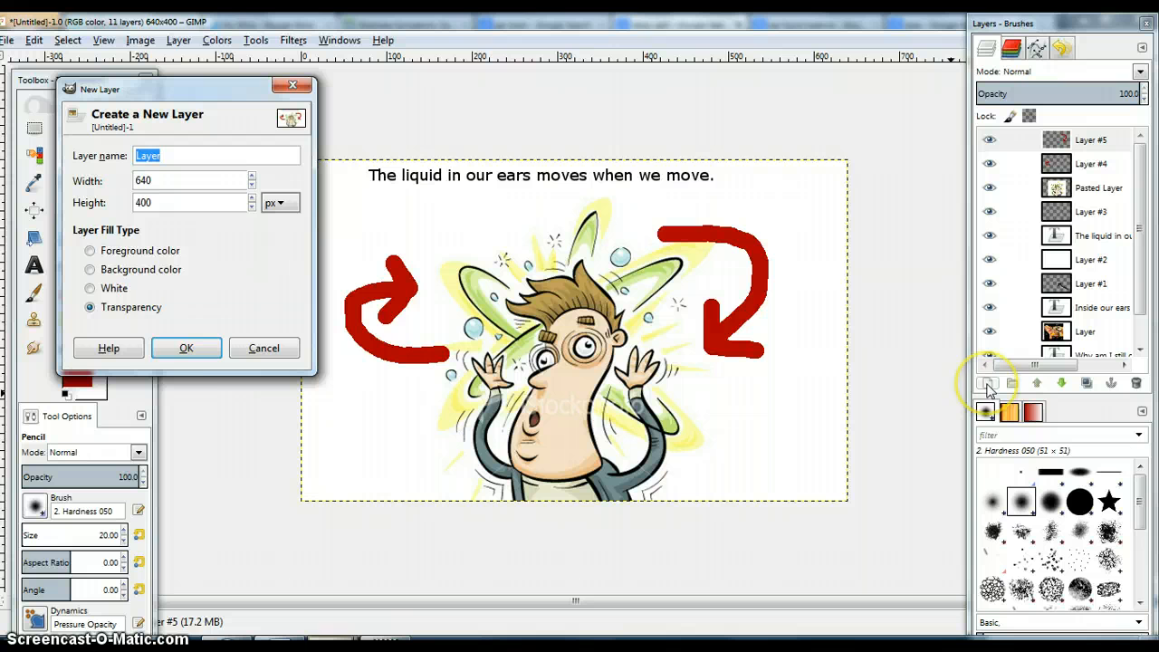
click(91, 288)
click(164, 352)
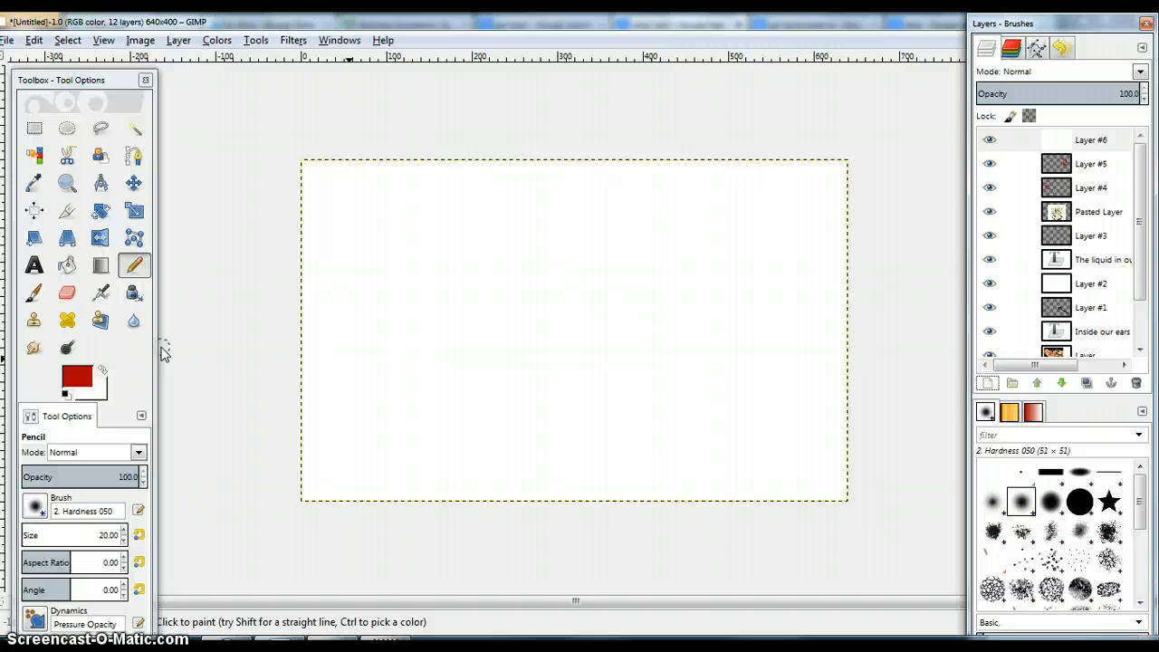
- Switch to Firefox and copy the photo of the ear and brain costumes from the "ear brain" image search
key(alt+Tab)
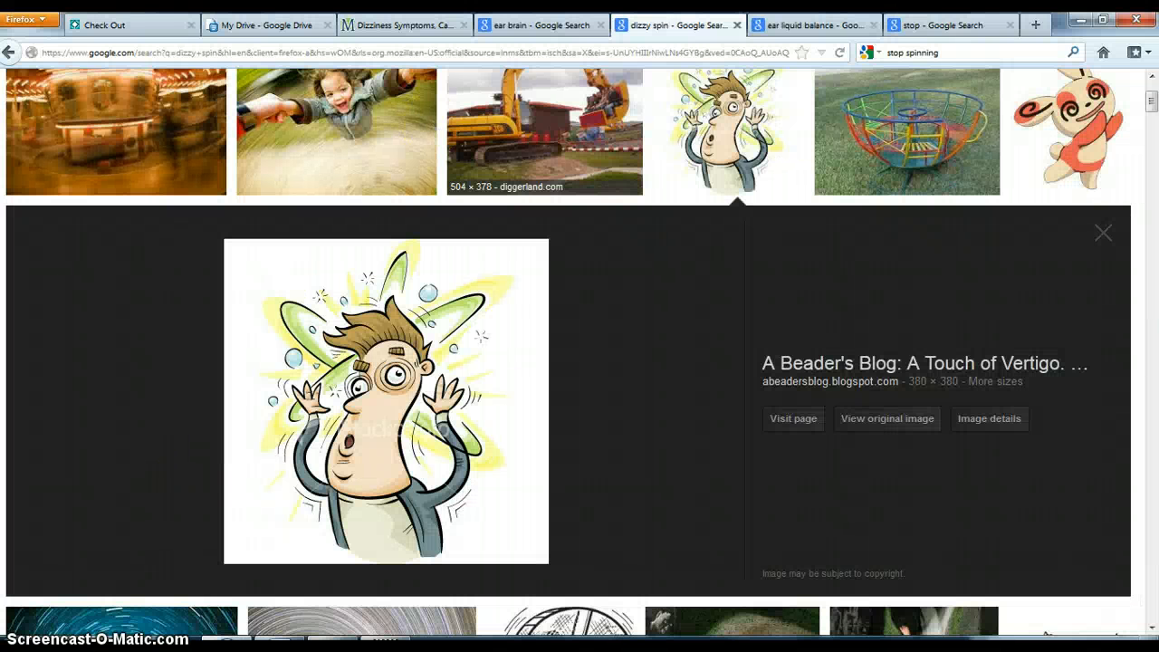
click(806, 25)
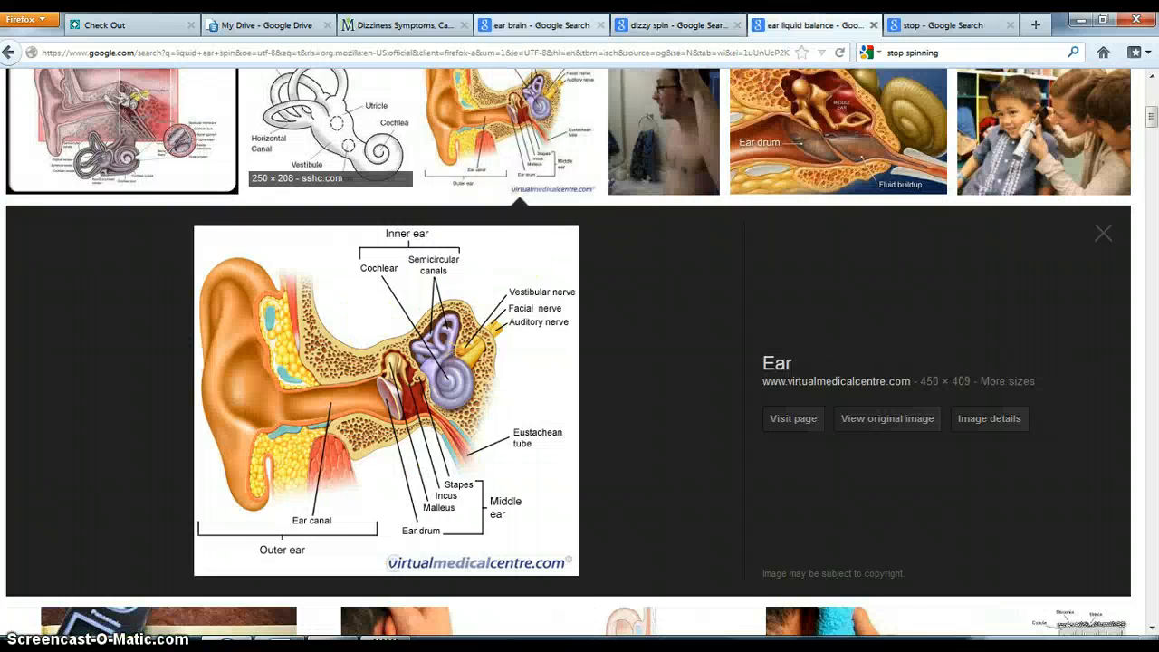
click(548, 26)
right_click(454, 372)
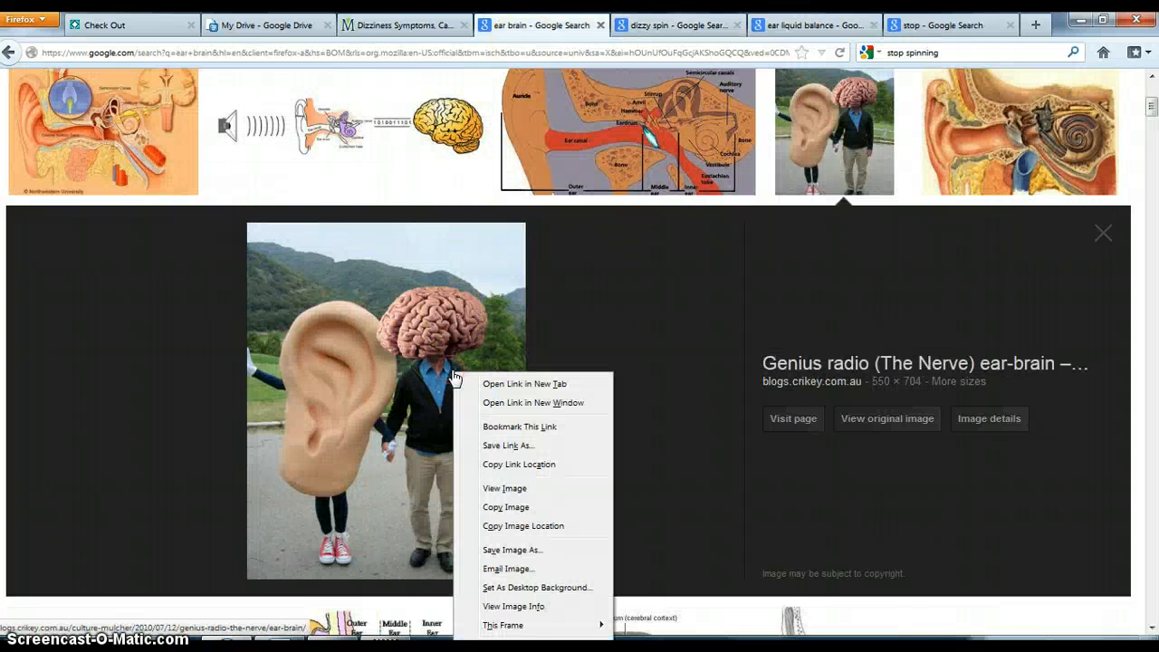
click(507, 509)
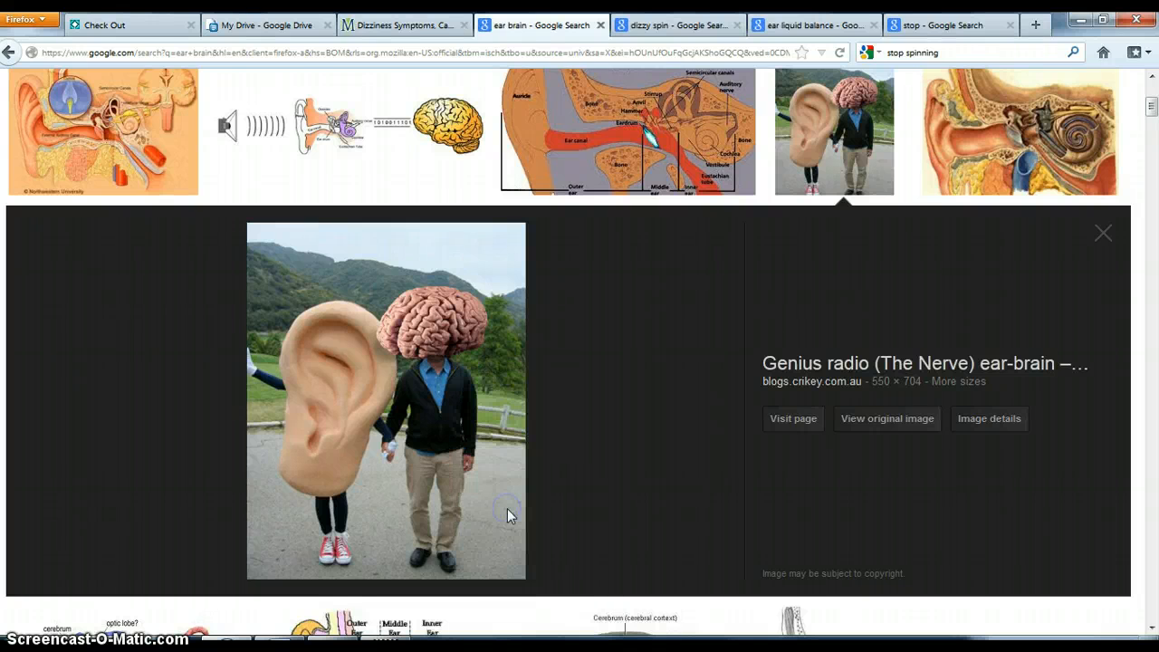
- Return to GIMP, paste the ear-and-brain photo onto the white layer and scale it down proportionally to somewhat under 468 × 599 px
key(alt+Tab)
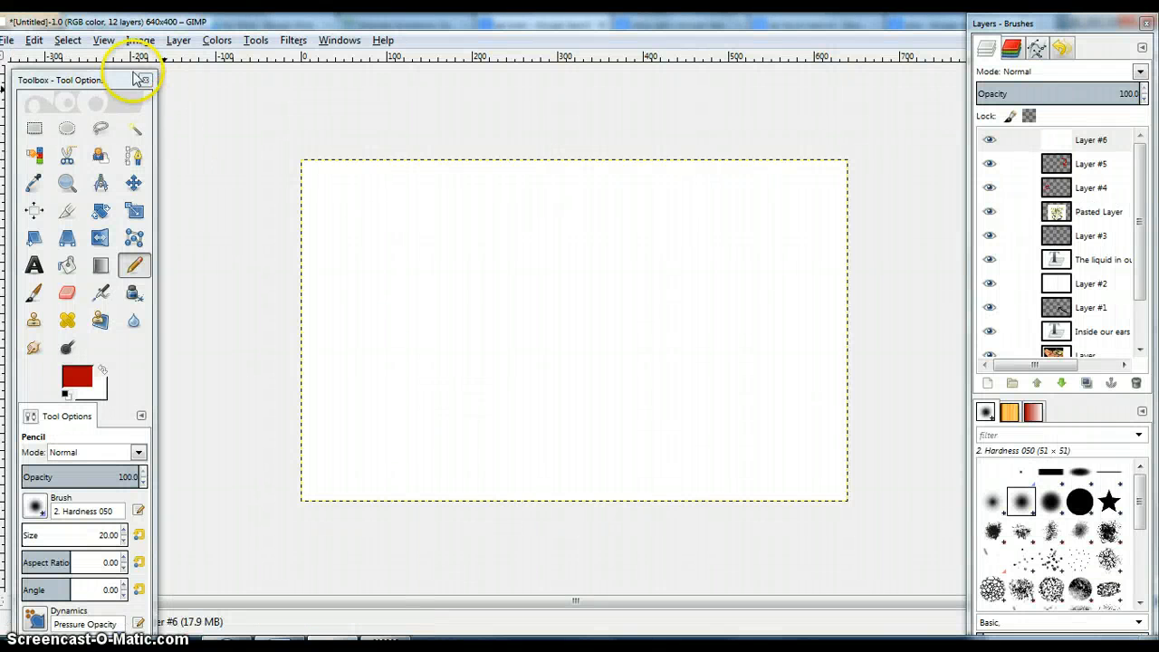
click(34, 41)
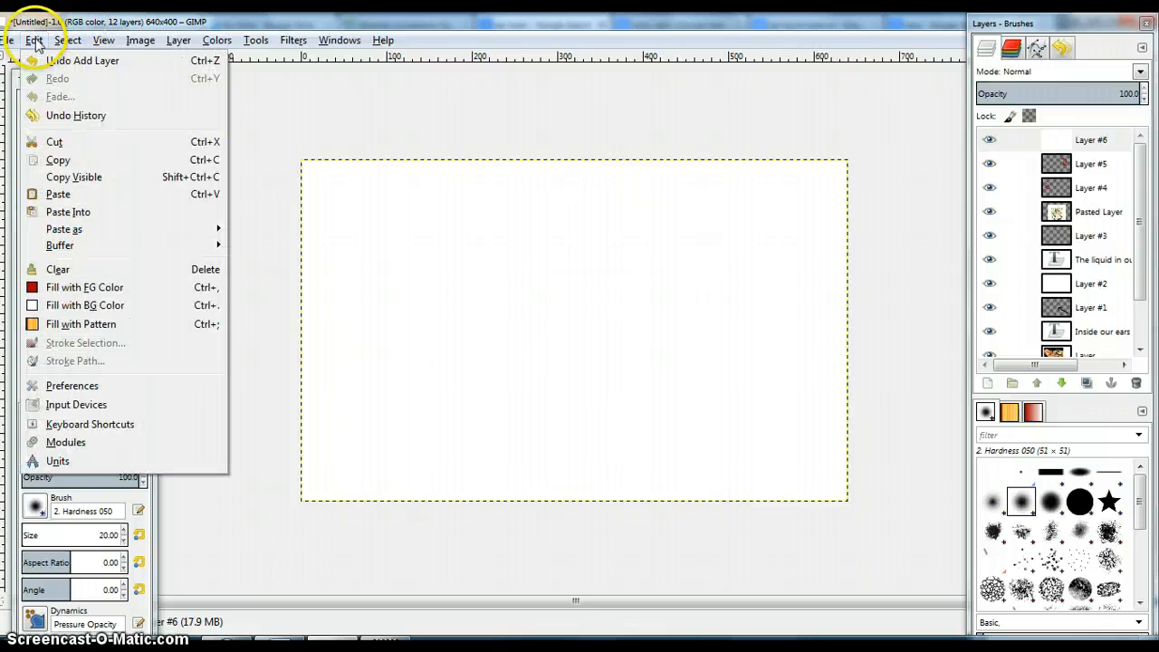
click(63, 194)
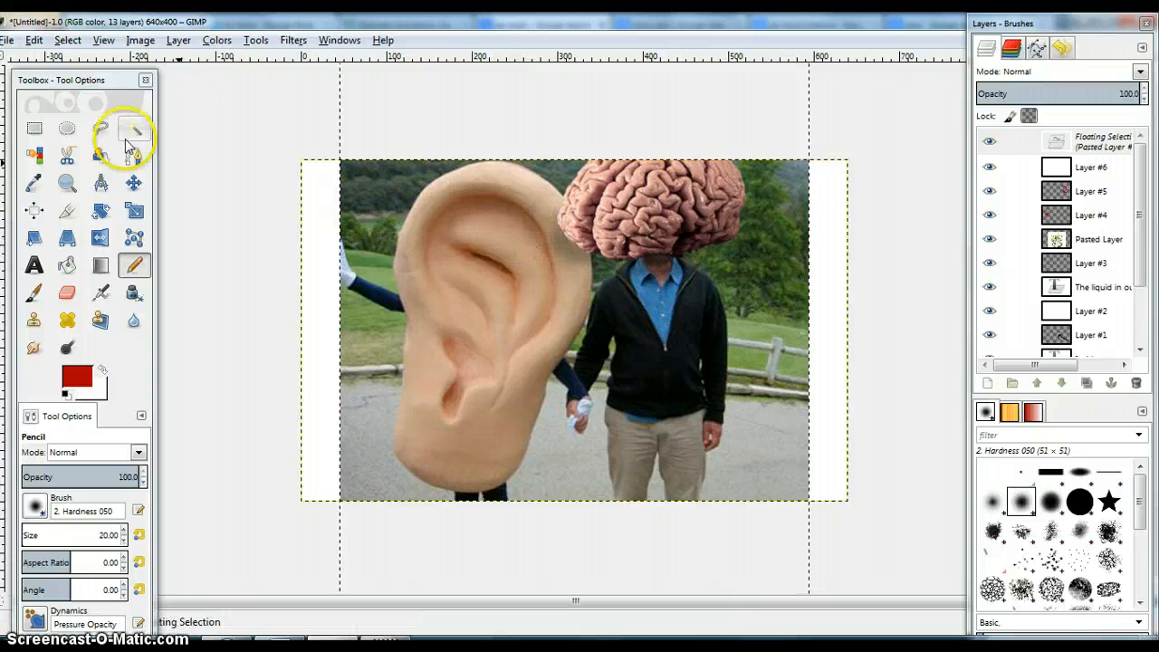
click(179, 41)
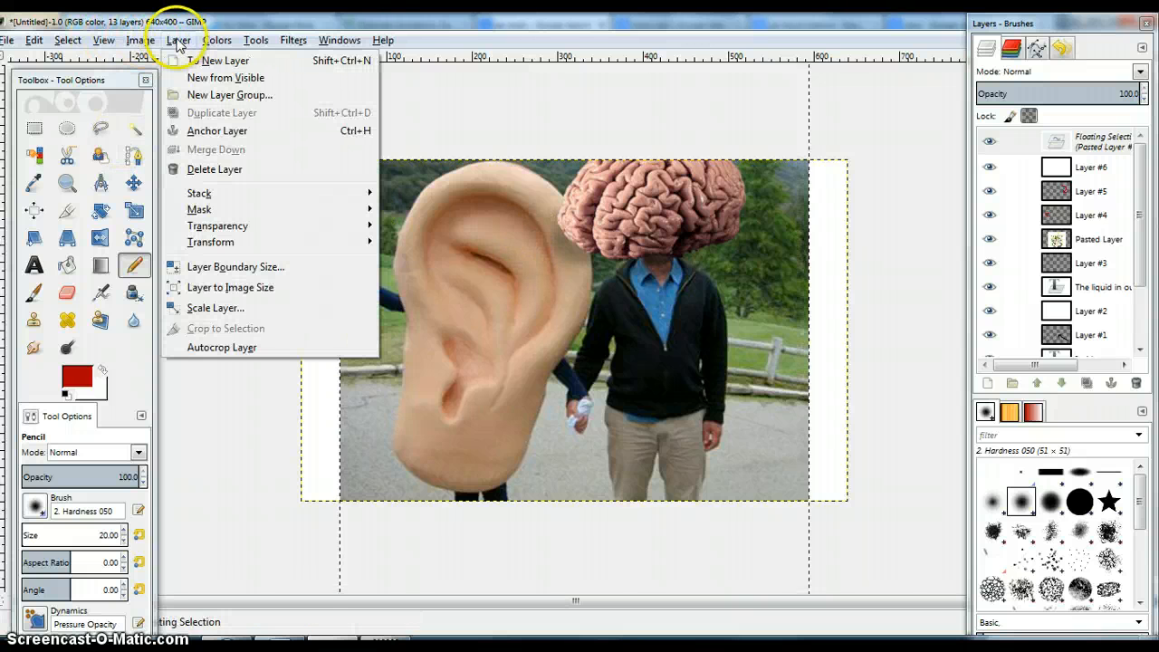
click(219, 309)
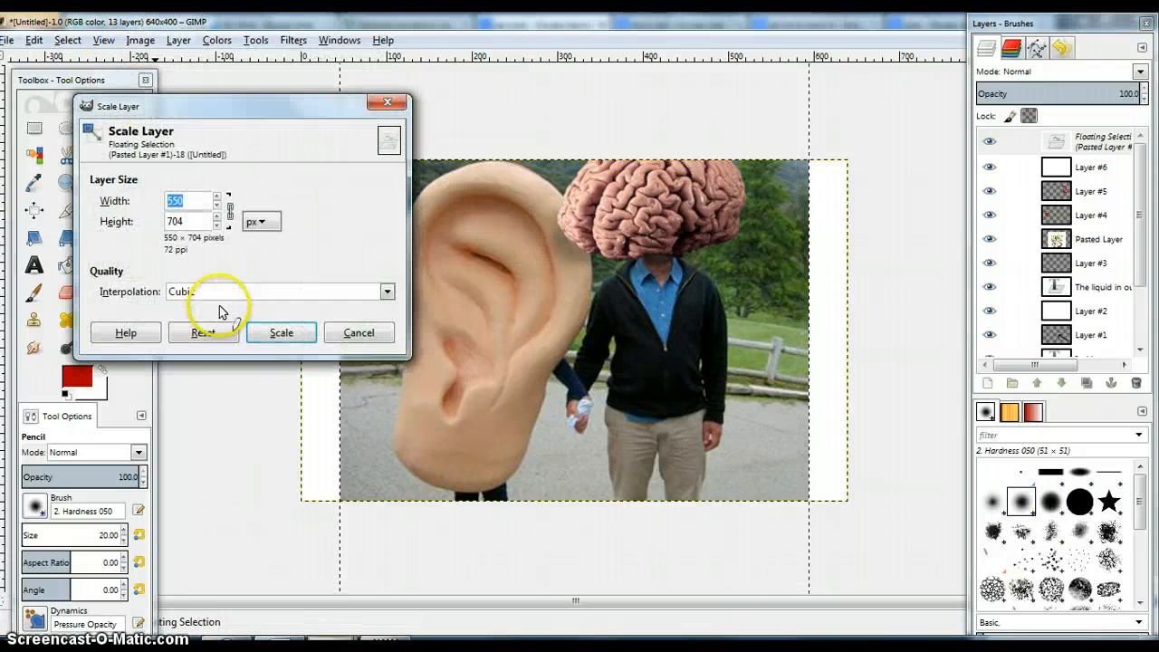
click(218, 207)
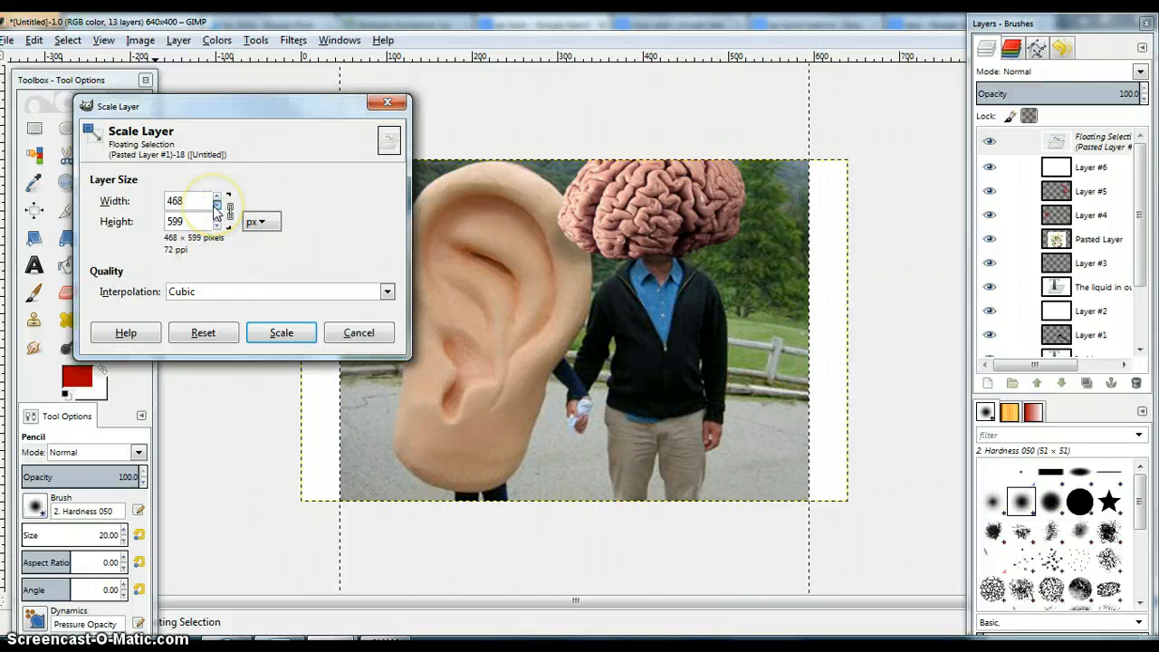
click(276, 331)
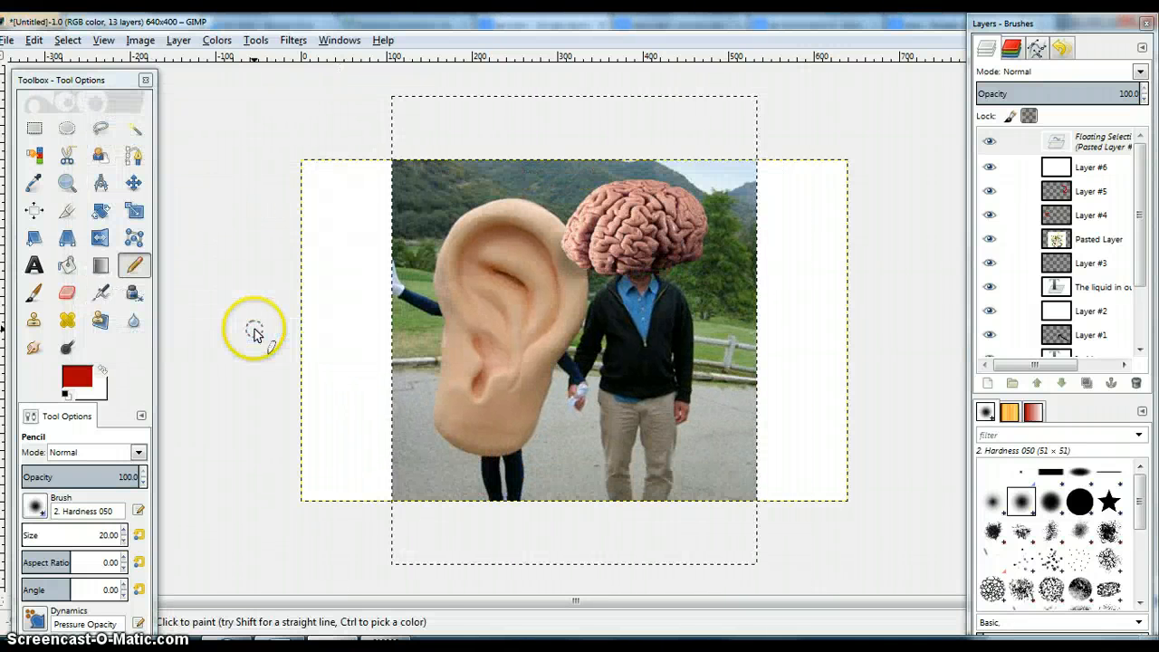
click(136, 275)
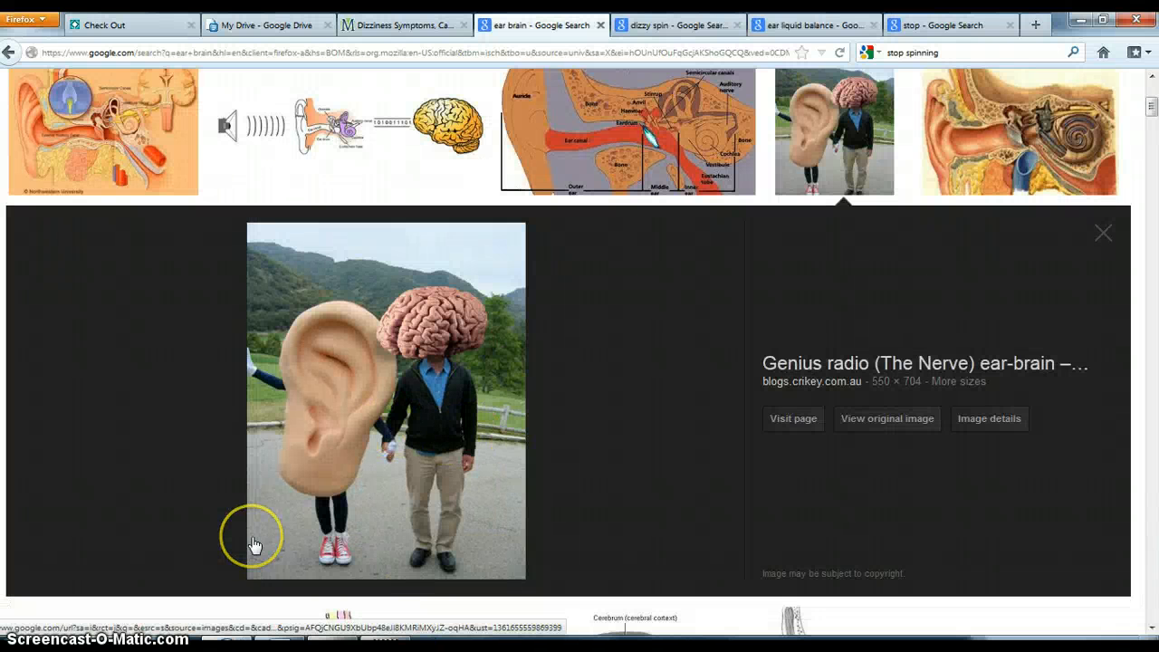
key(alt+Tab)
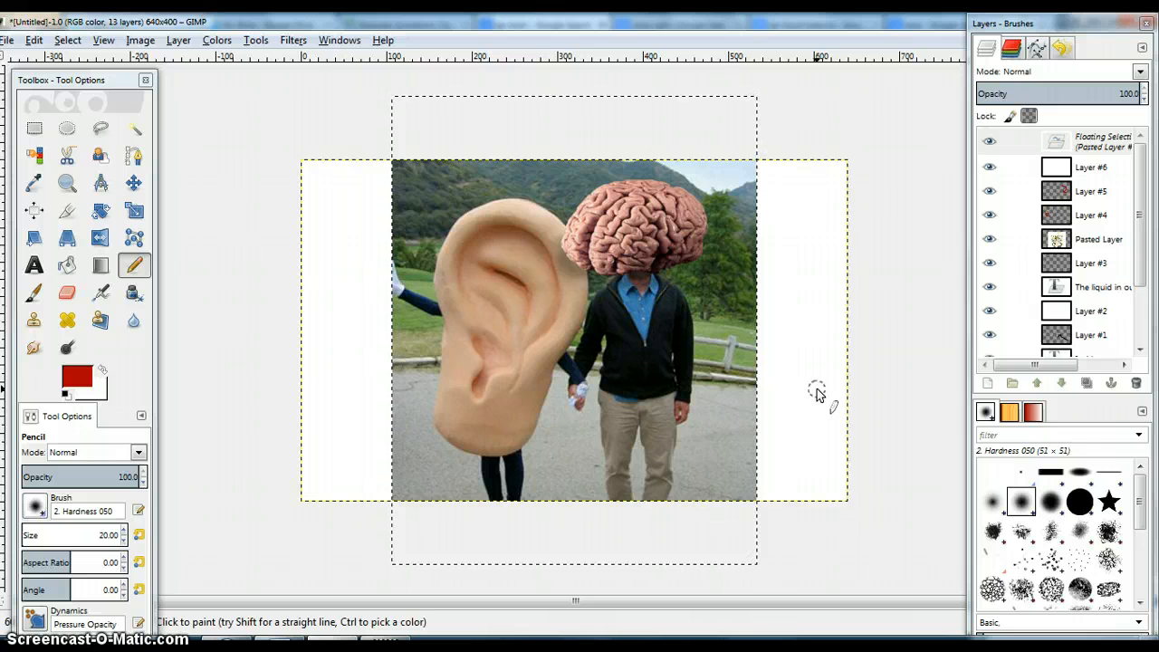
- Turn the floating photo into its own layer and draw a yellow Pencil line on it from the upper ear to the brain
click(988, 384)
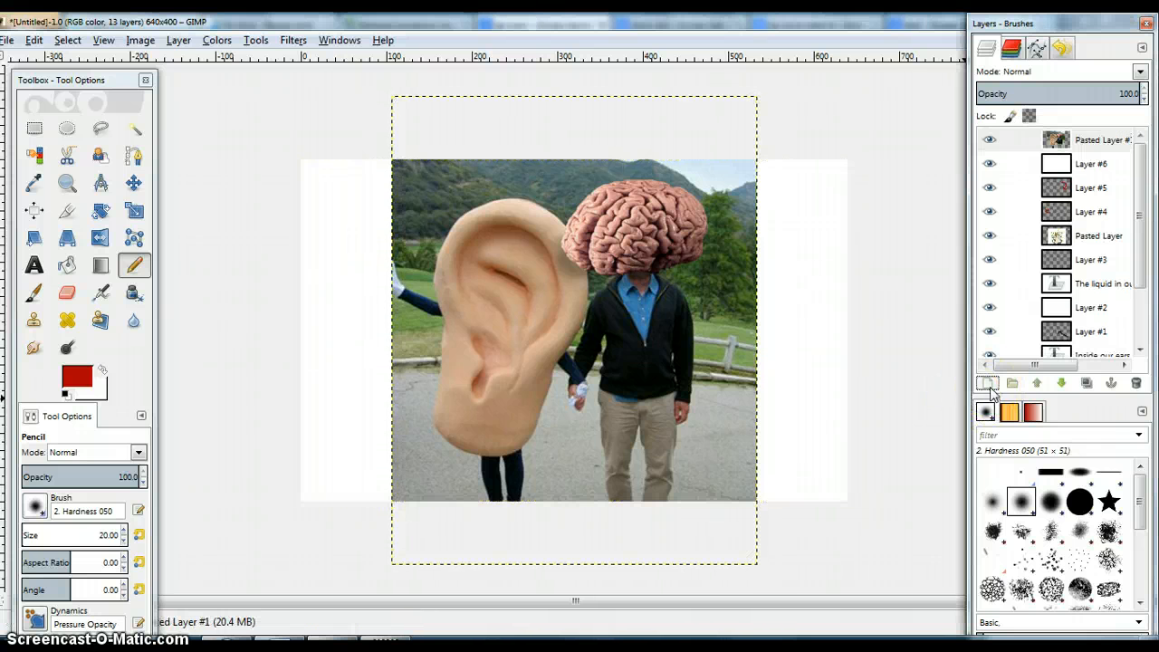
click(567, 254)
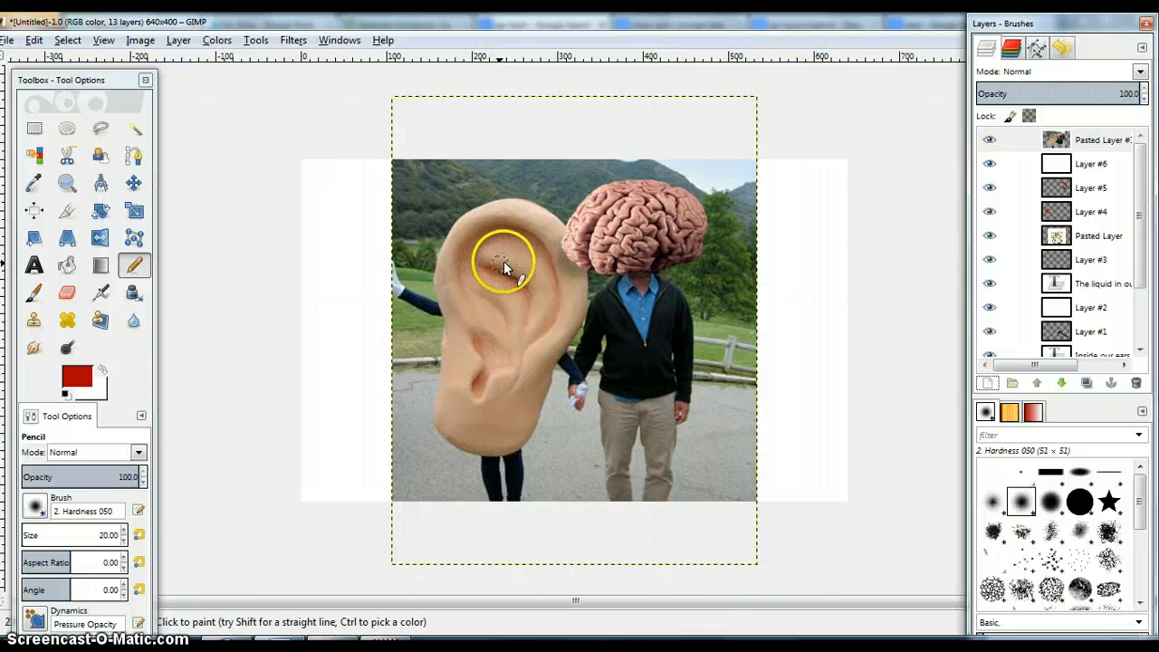
click(80, 382)
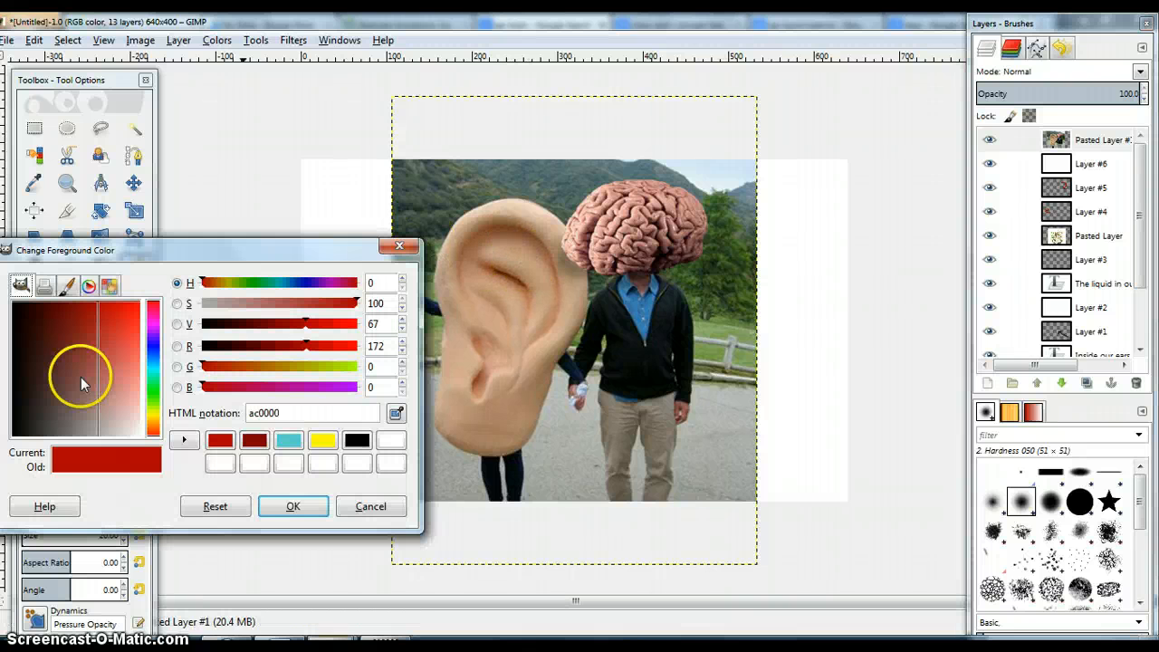
click(322, 440)
click(294, 507)
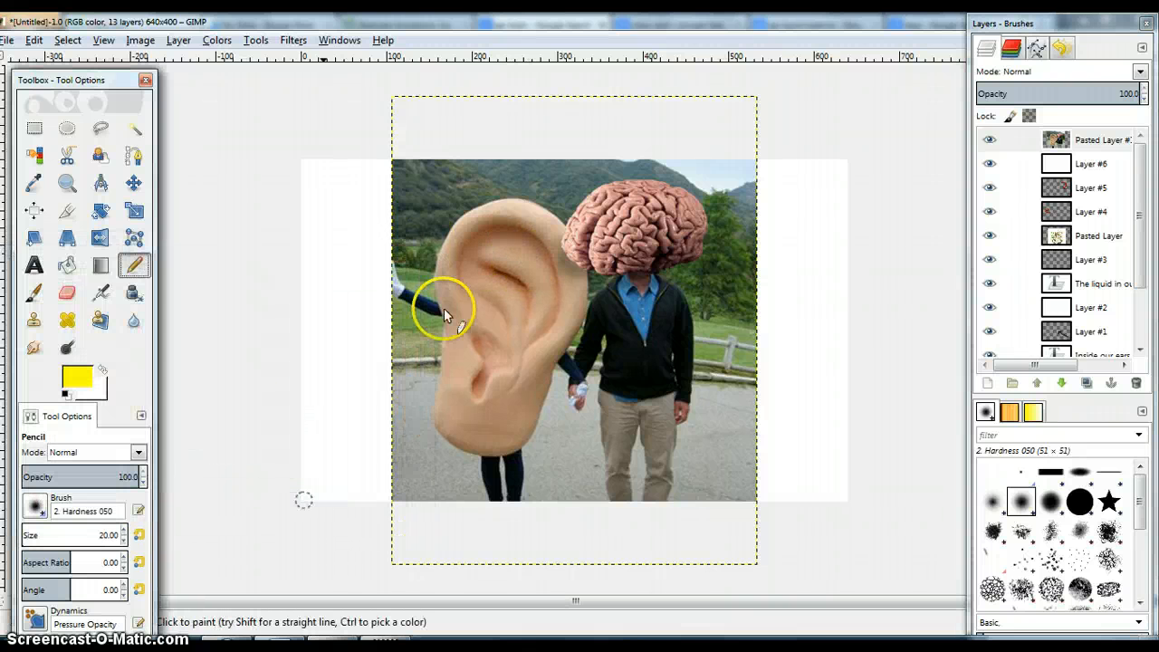
drag(517, 259, 609, 209)
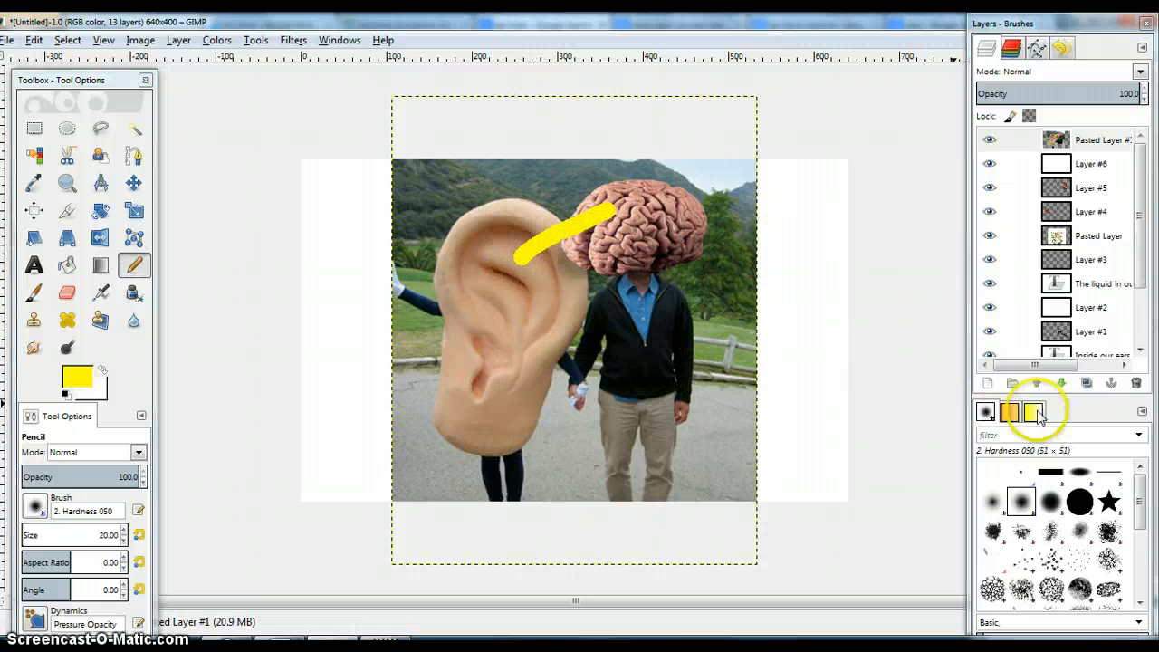
- Add a transparent 640 × 400 px layer and draw a second yellow line on it, below and parallel to the first
click(989, 383)
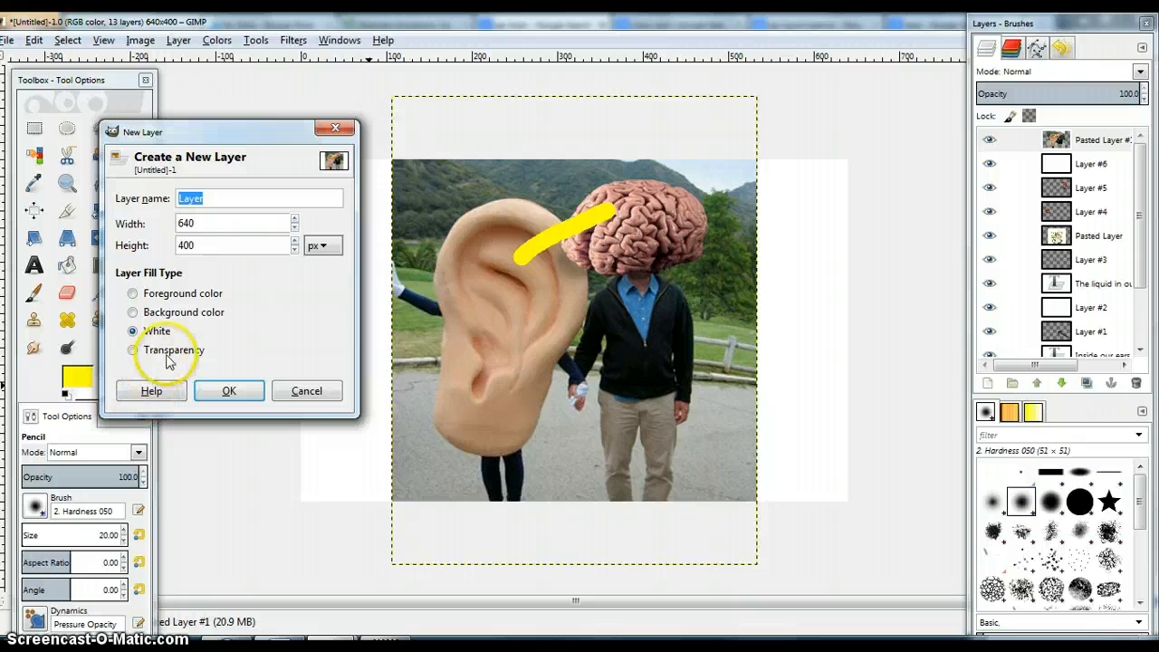
click(228, 392)
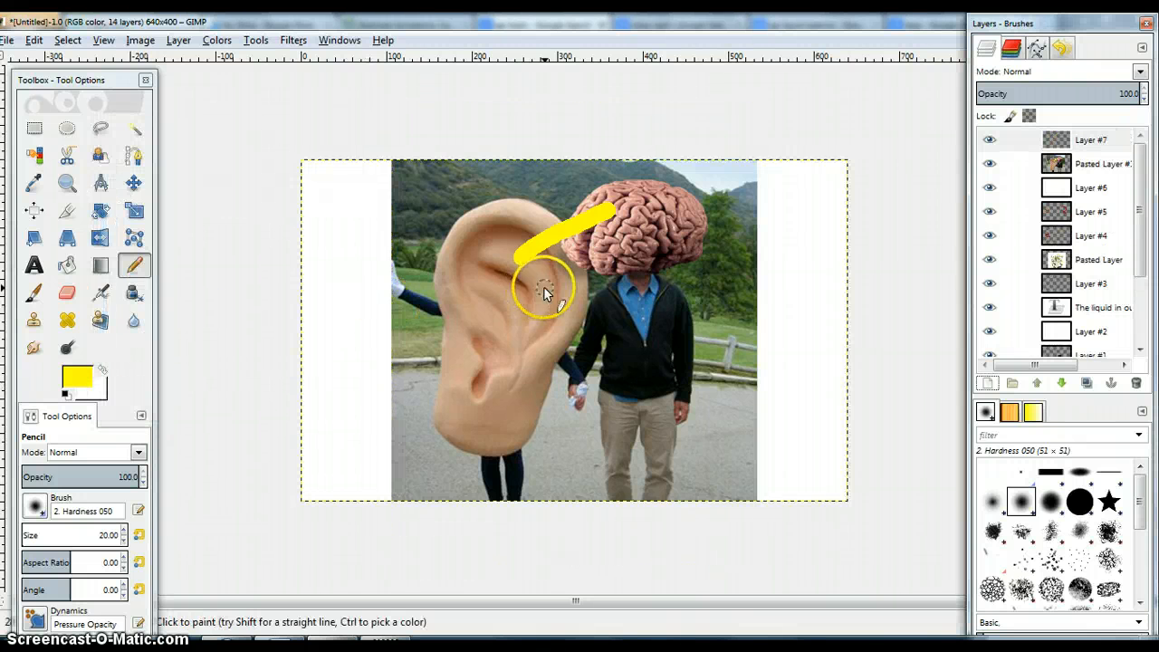
click(537, 306)
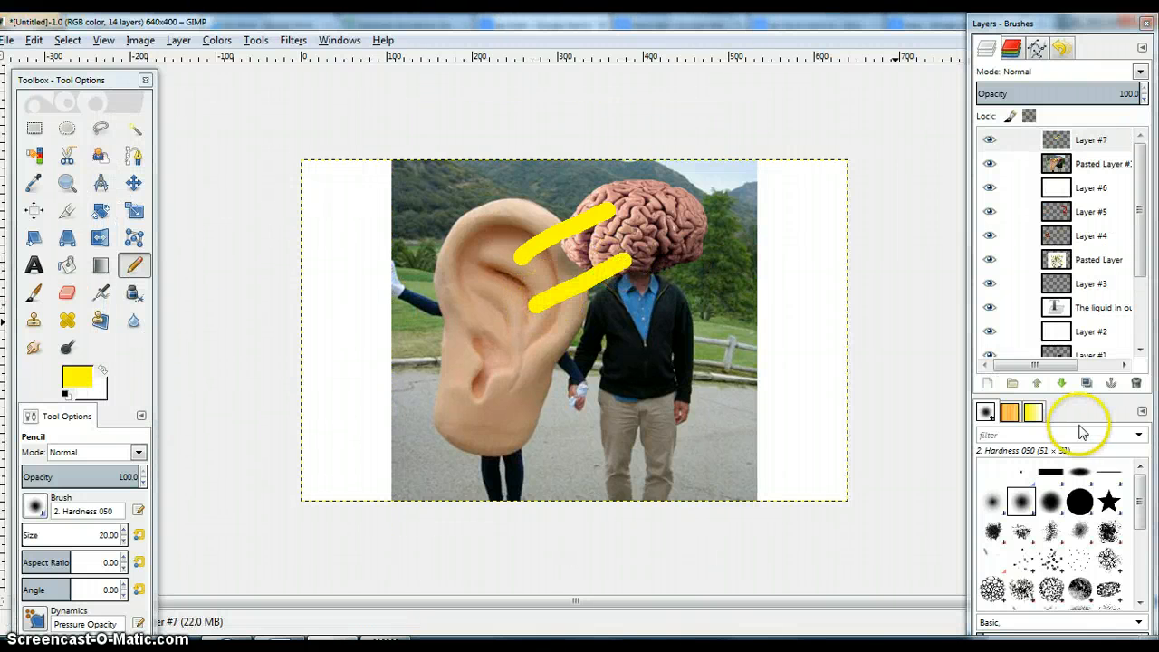
- Add another transparent 640 × 400 px layer and draw the third, lowest yellow line on it, from the ear to the man's collar
click(987, 383)
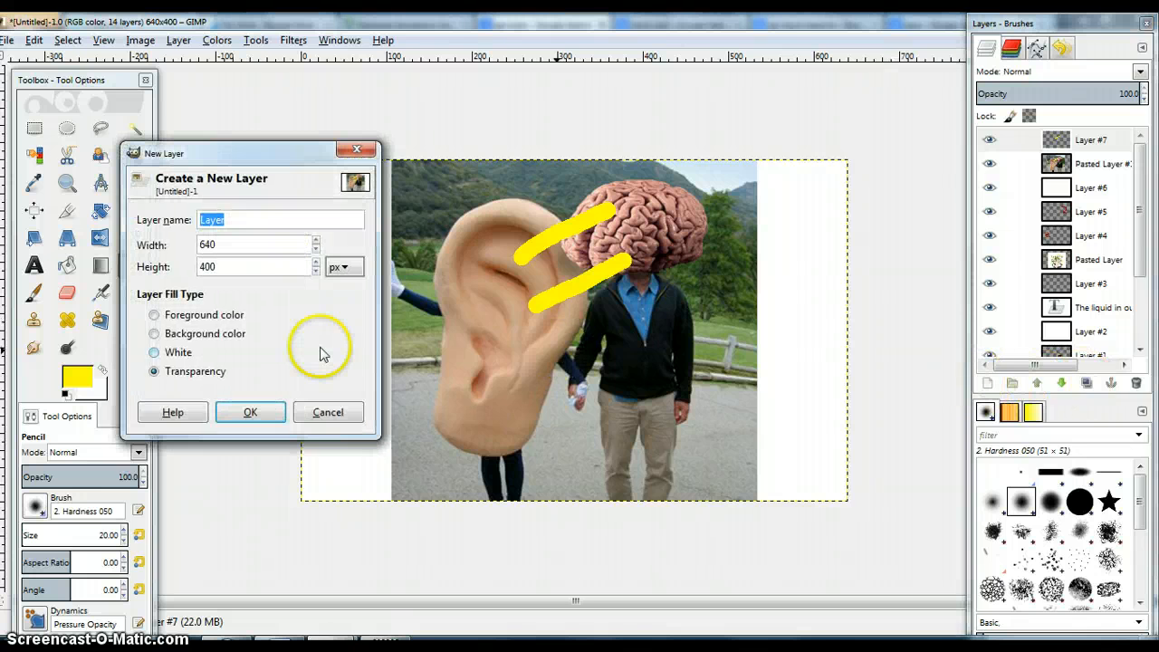
click(244, 408)
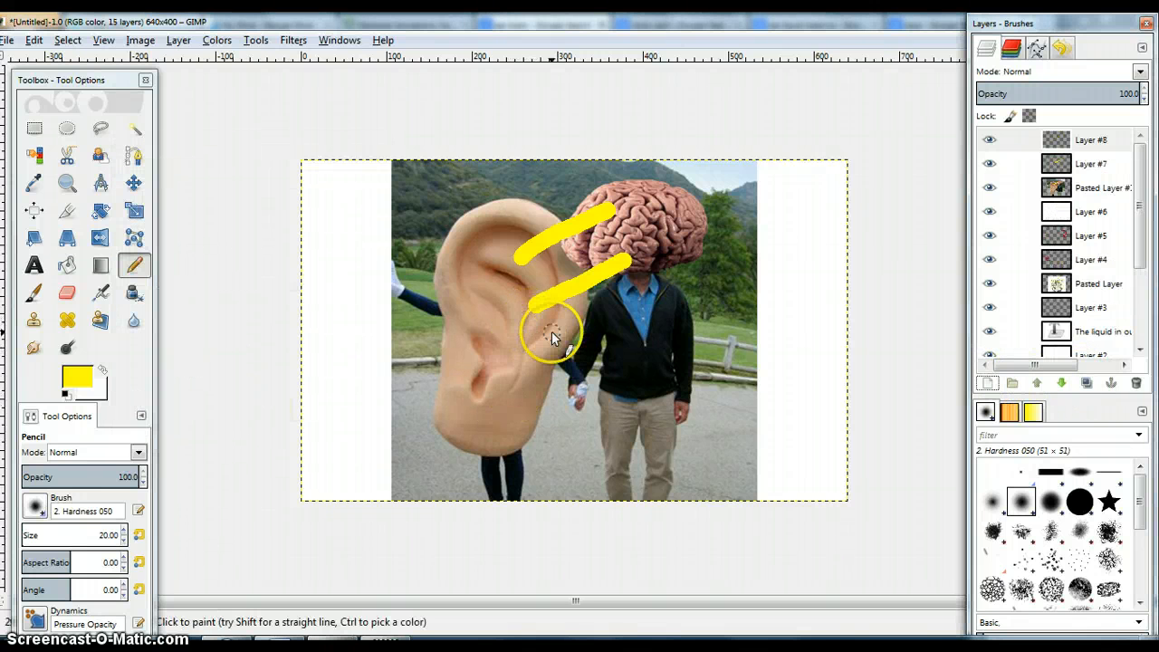
drag(541, 342, 652, 285)
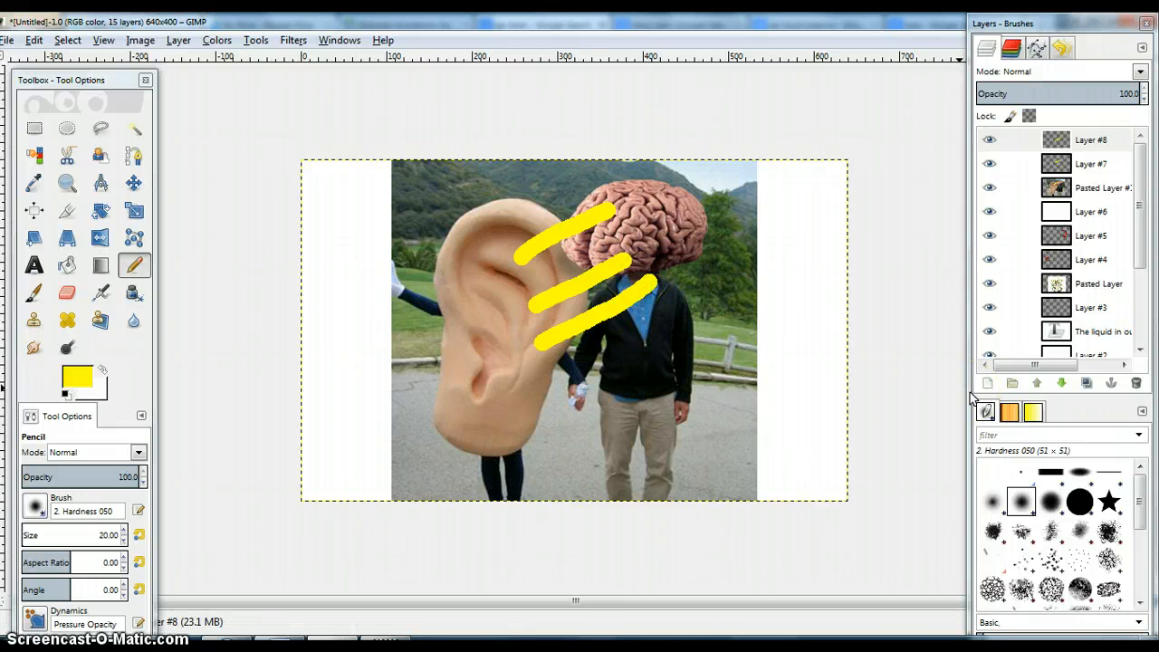
- Add a yellow 18 px Sans caption across the lower photo reading "The liquid in the ear tells the brain how the body is moving."
click(34, 265)
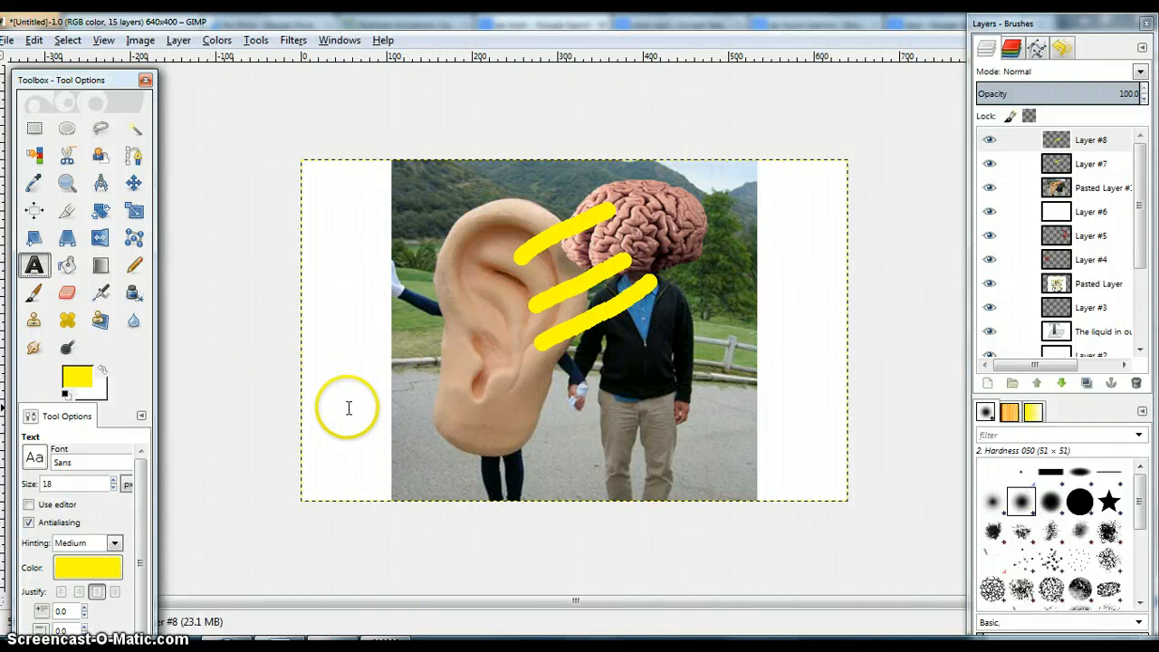
drag(328, 407, 786, 477)
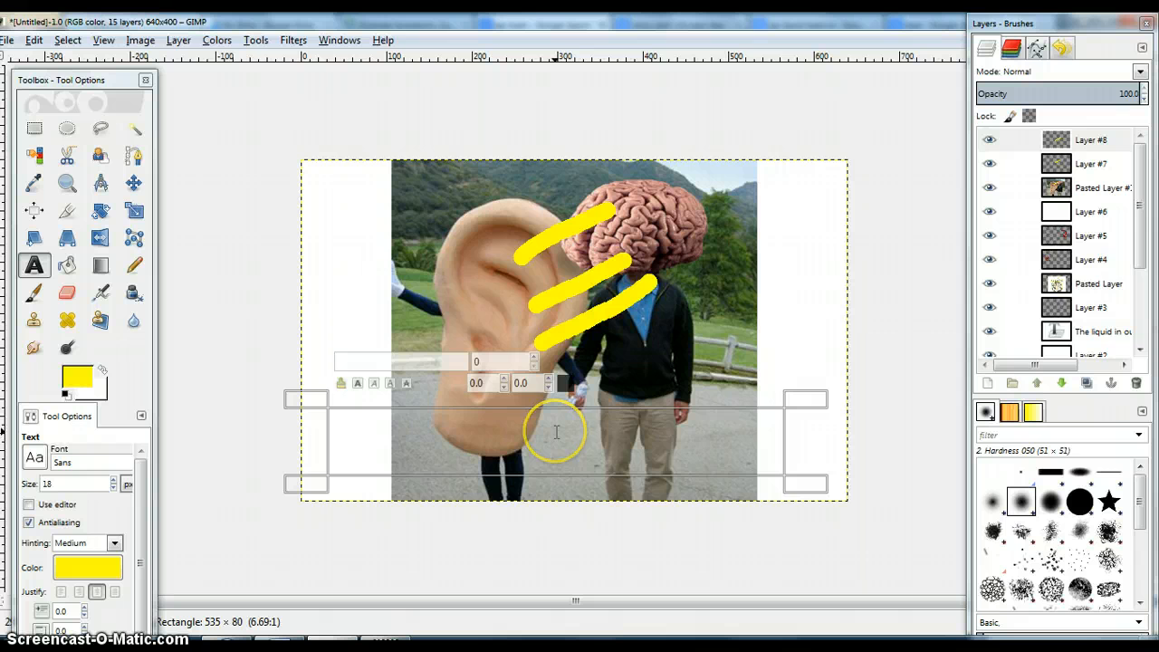
text(The liquid in the e)
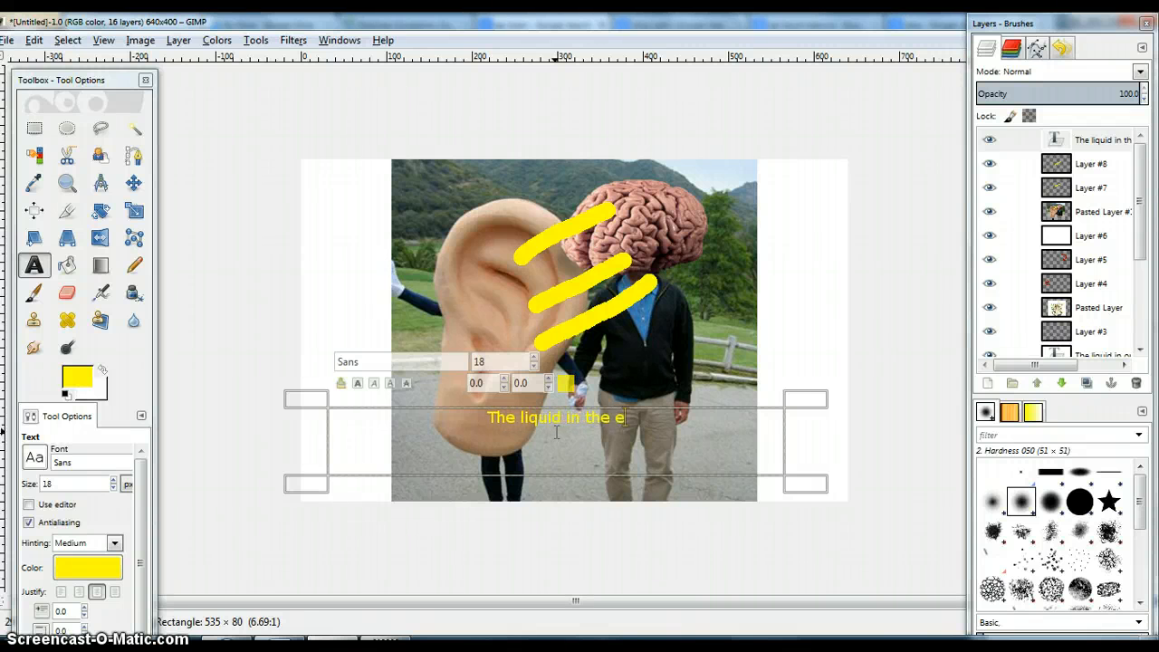
text(ar tells the brain)
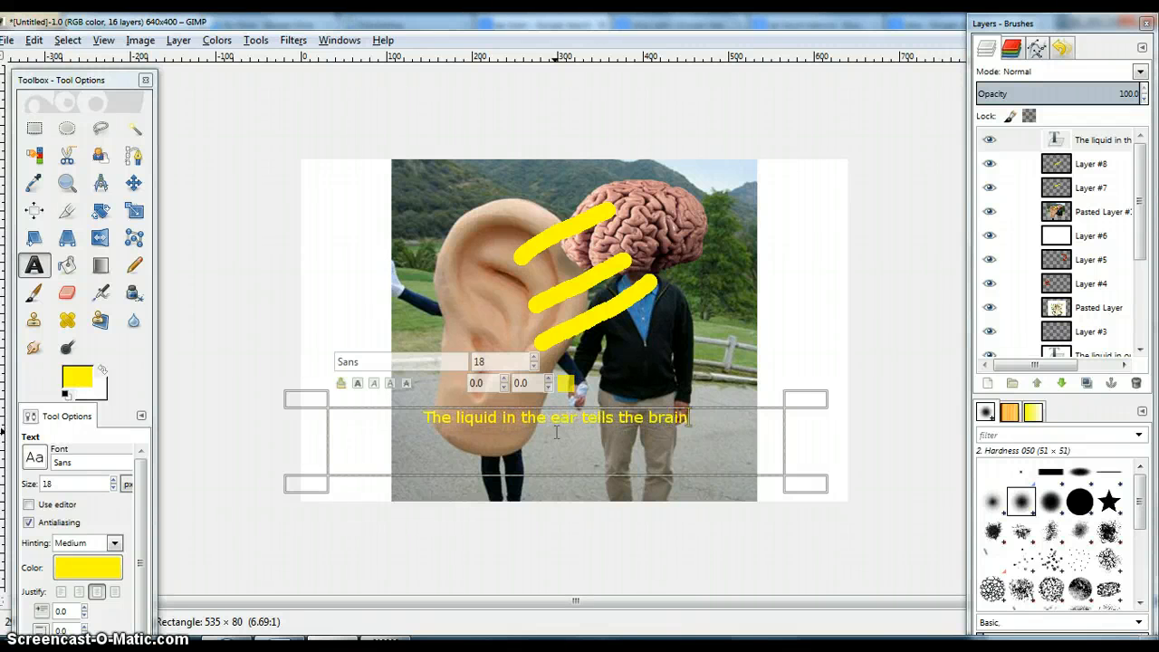
text( how the body is movi)
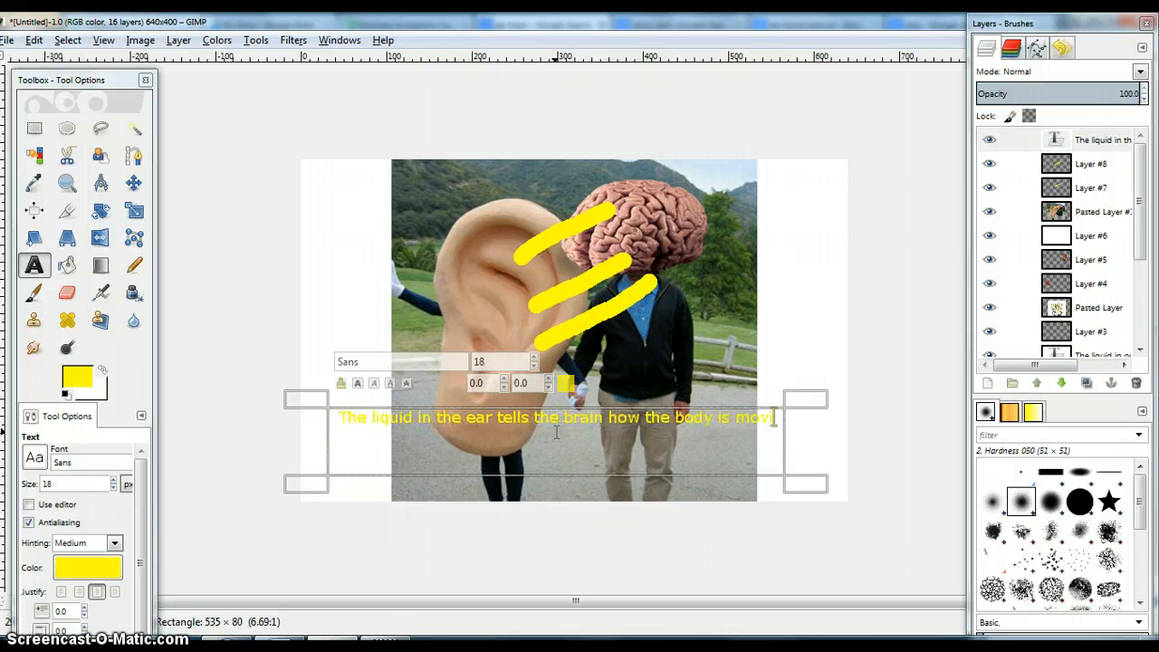
text(ng.)
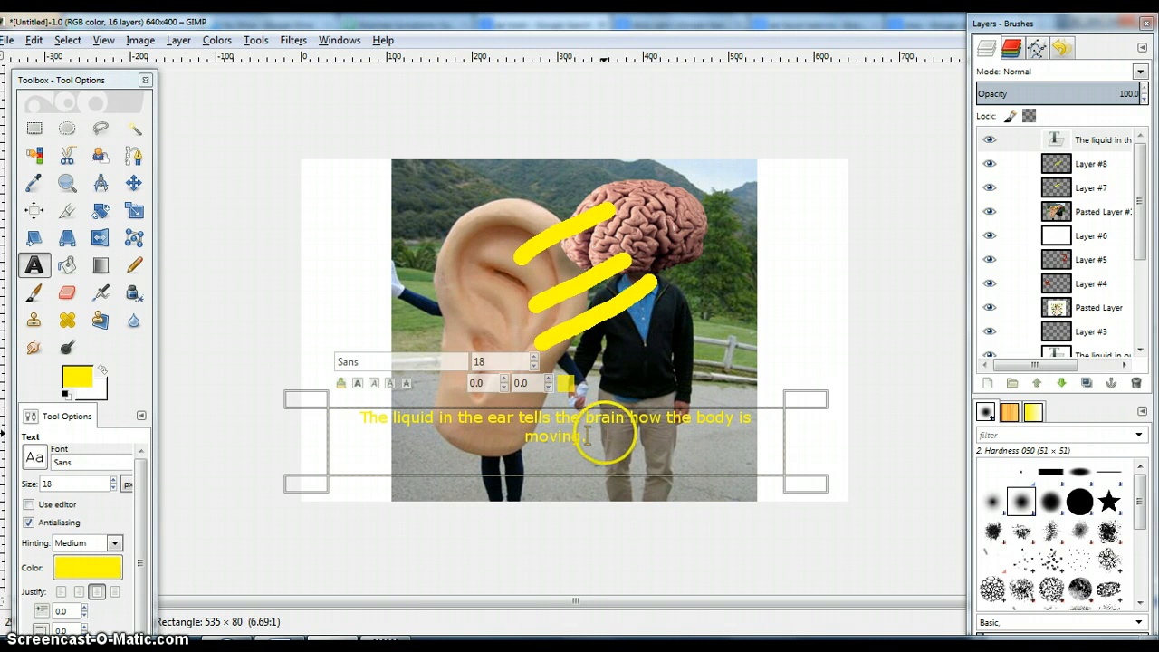
- Narrow the caption's text box to about 379 × 66 px so it fits within the photo, and make its text bold
drag(311, 401, 392, 415)
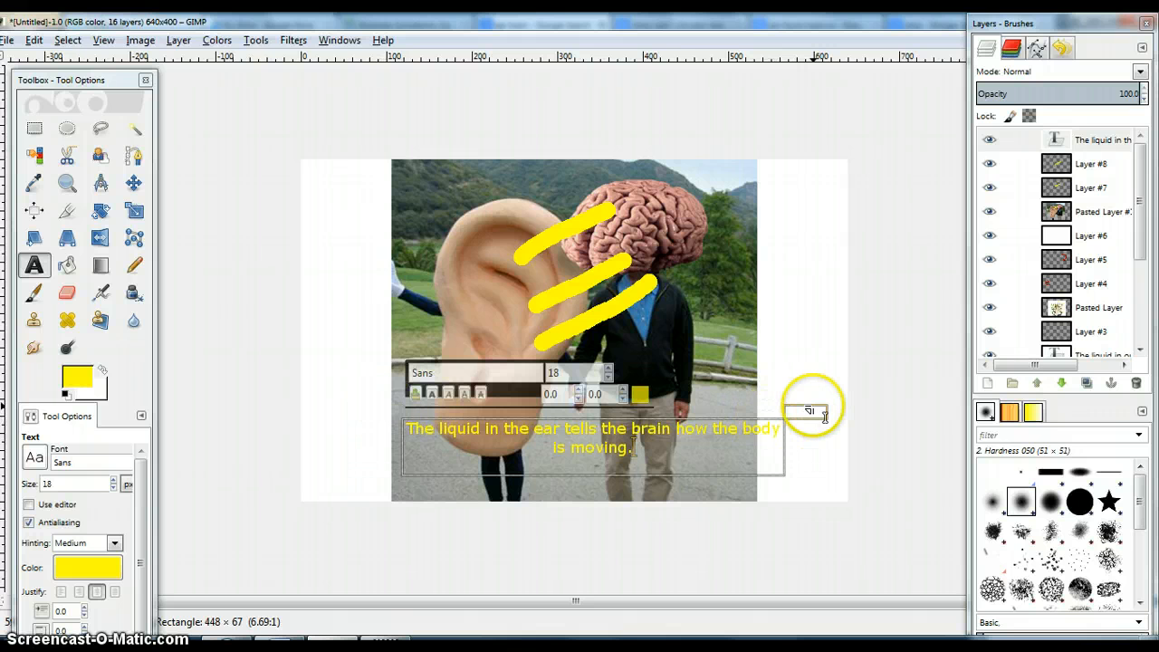
drag(812, 409, 767, 417)
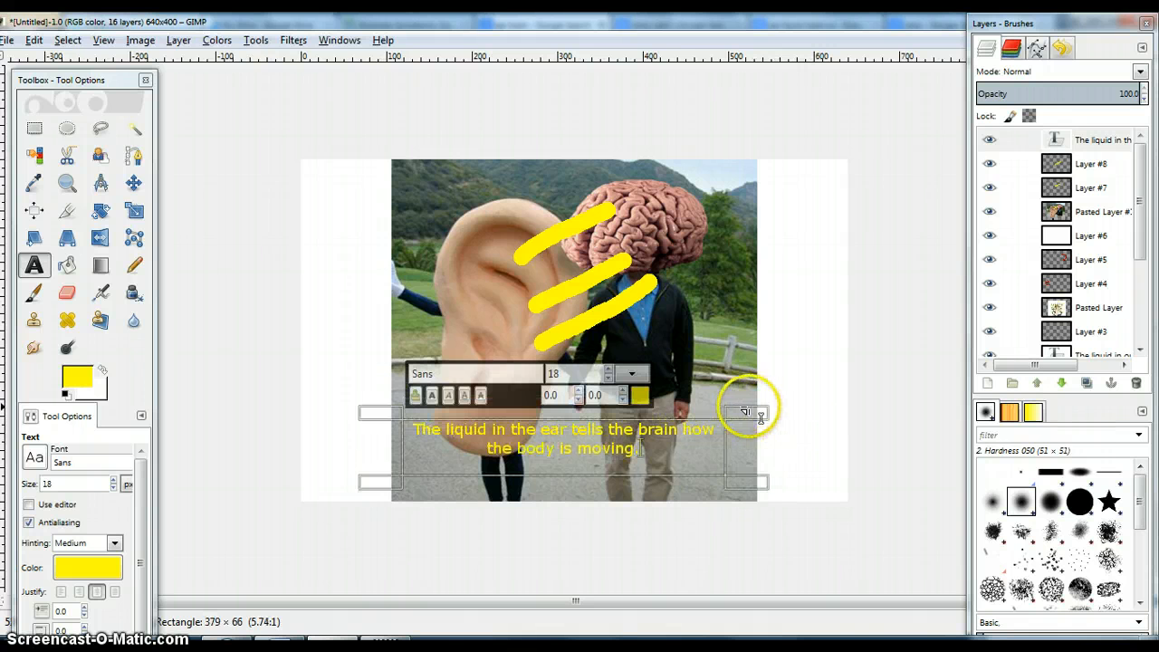
drag(660, 453, 438, 433)
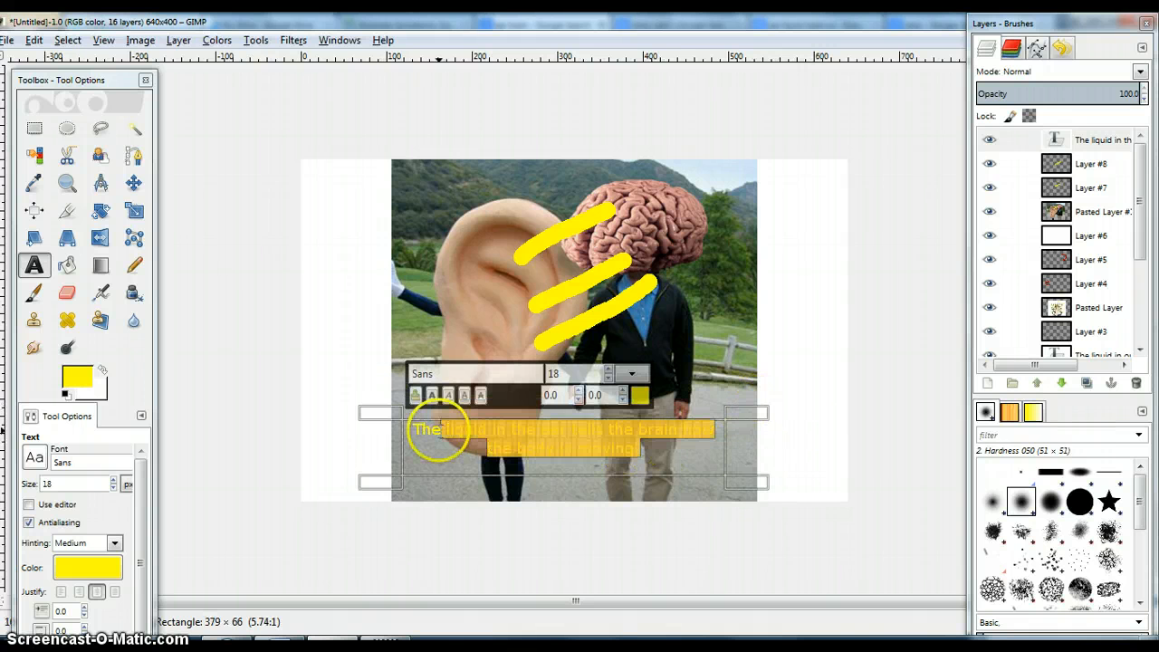
click(433, 395)
click(471, 458)
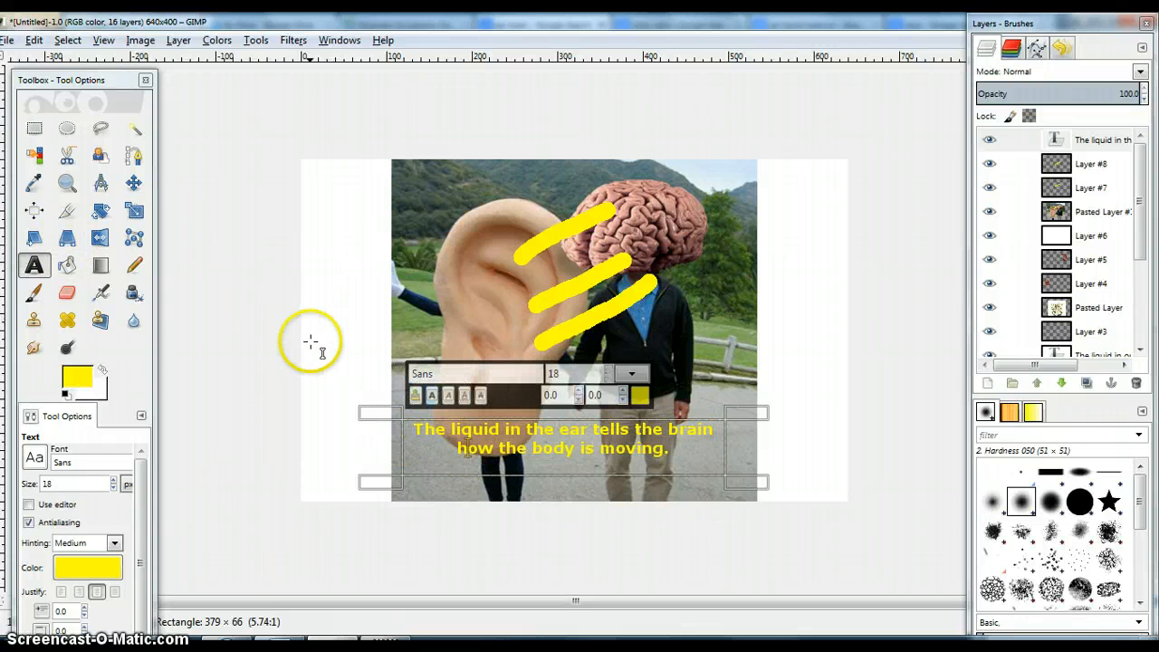
- Fill the white background layer behind the ear-and-brain photo (Layer #6) with dark red ac0000 using Bucket Fill
click(67, 265)
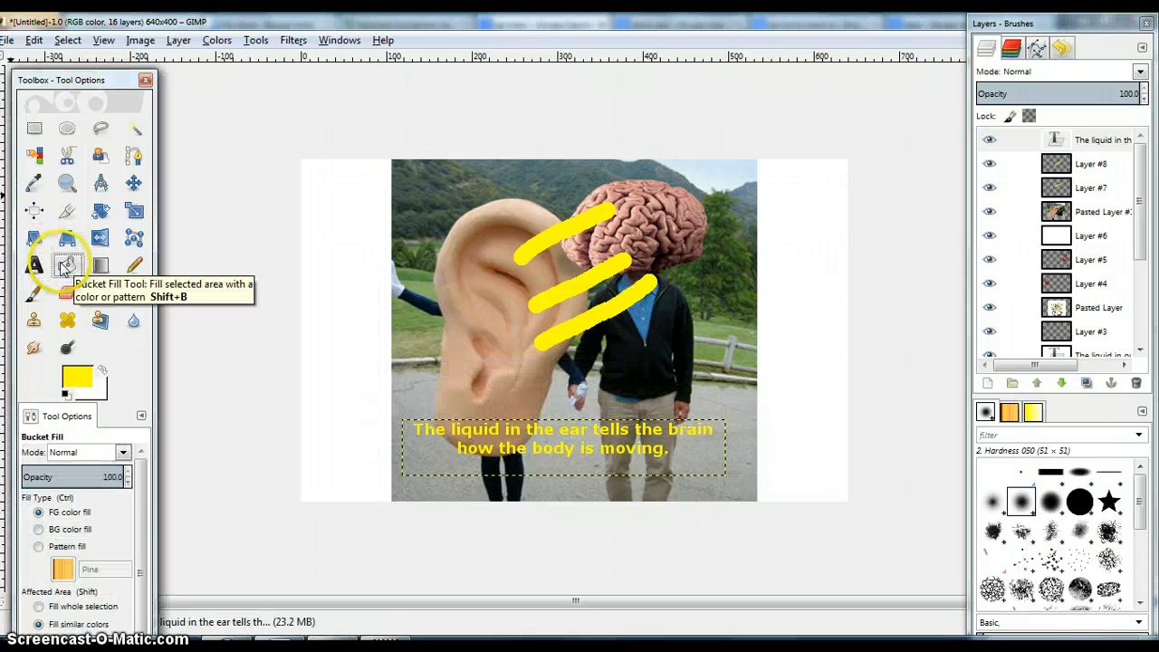
click(1093, 234)
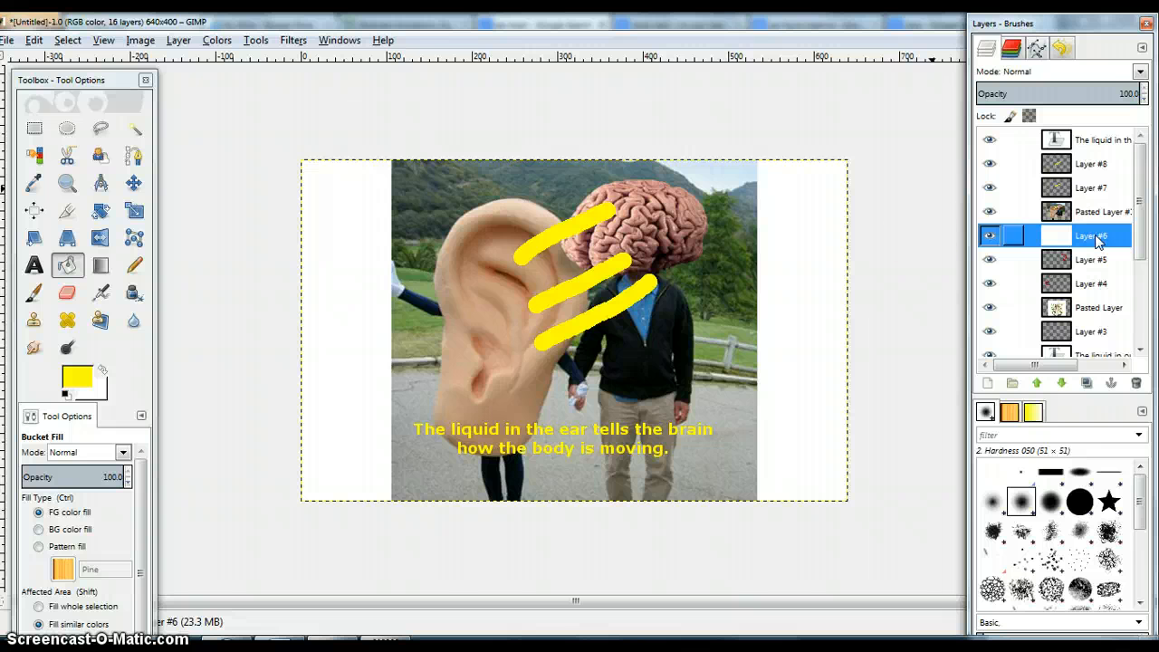
click(91, 380)
click(254, 439)
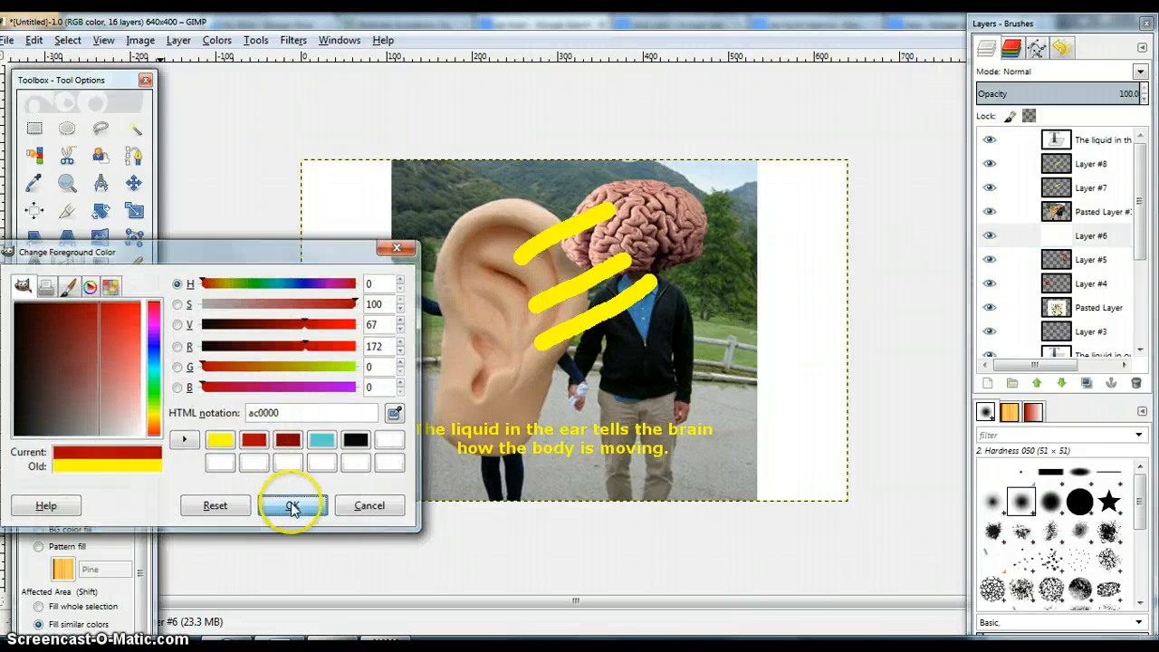
click(292, 508)
click(309, 376)
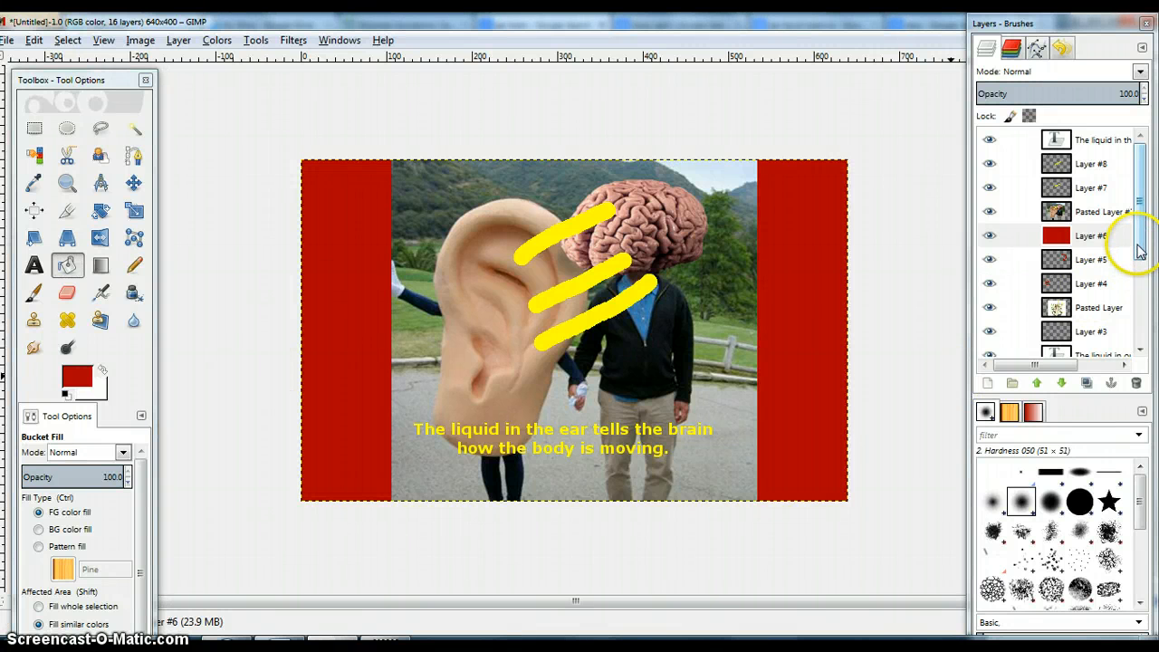
mouse_move(1138, 245)
mouse_down()
mouse_move(1143, 334)
mouse_move(1141, 243)
mouse_up()
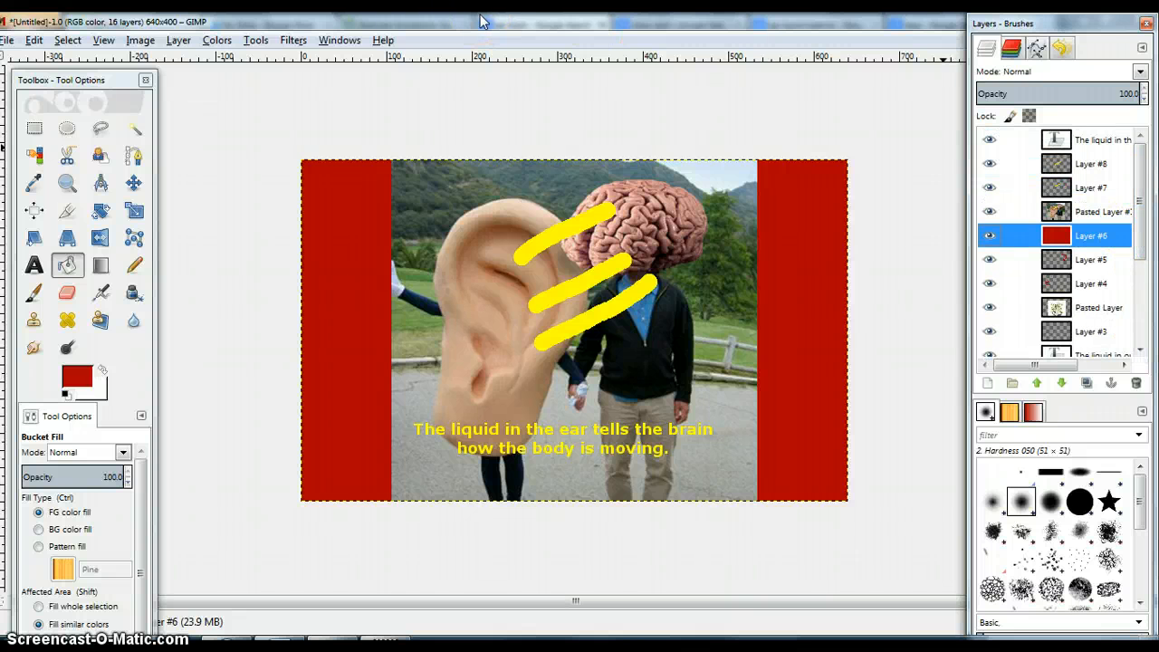
- Preview the layers with Animation Playback at 0.125× speed and 10 fps, and look through the layer stack alongside it
click(338, 40)
click(279, 41)
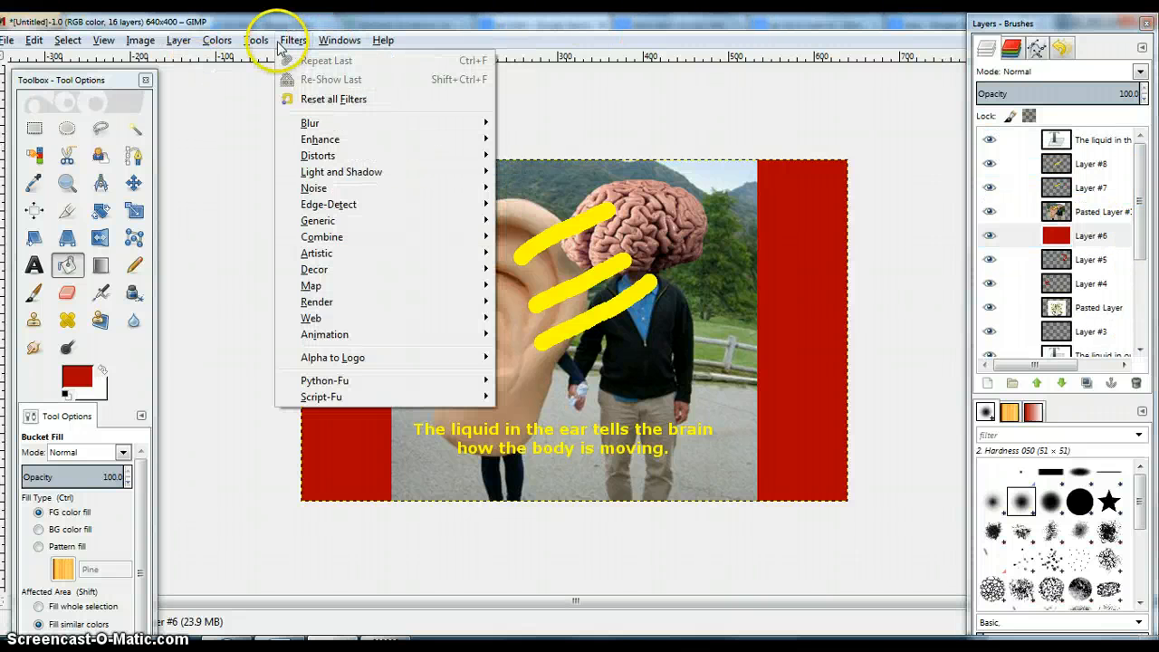
mouse_move(345, 336)
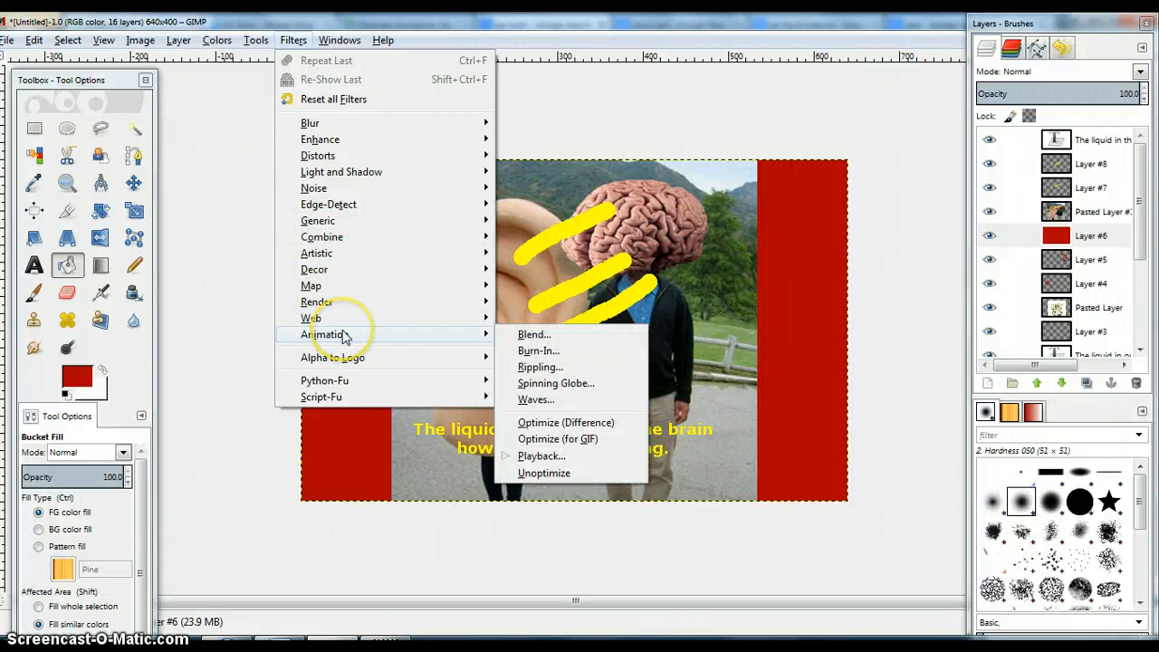
click(553, 458)
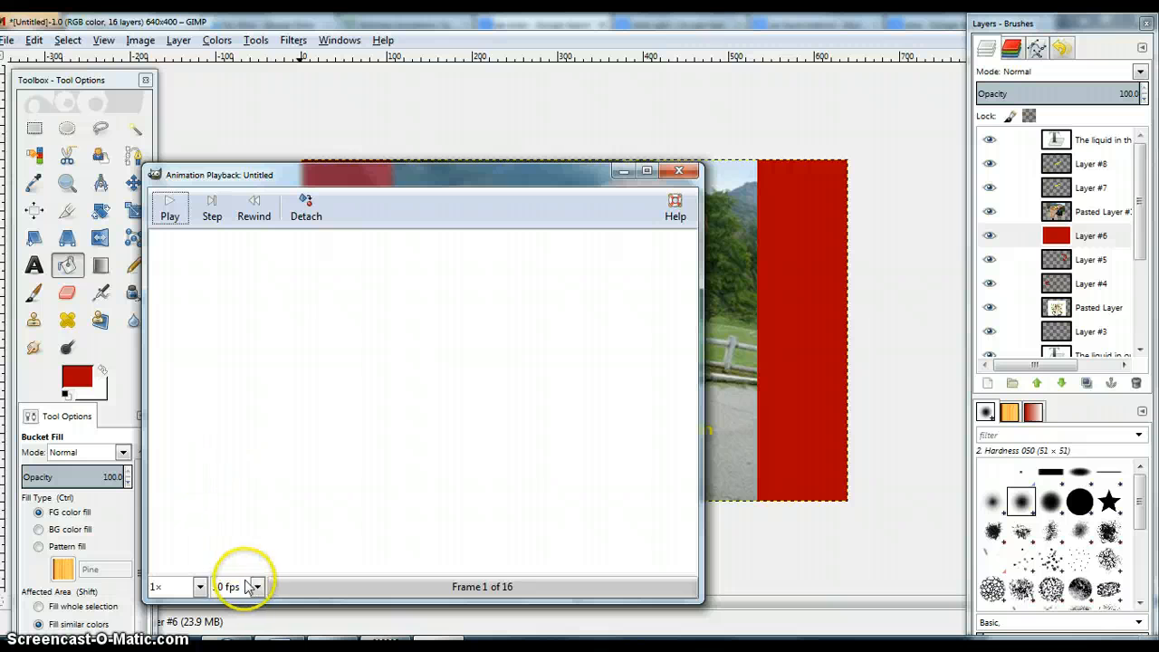
click(256, 587)
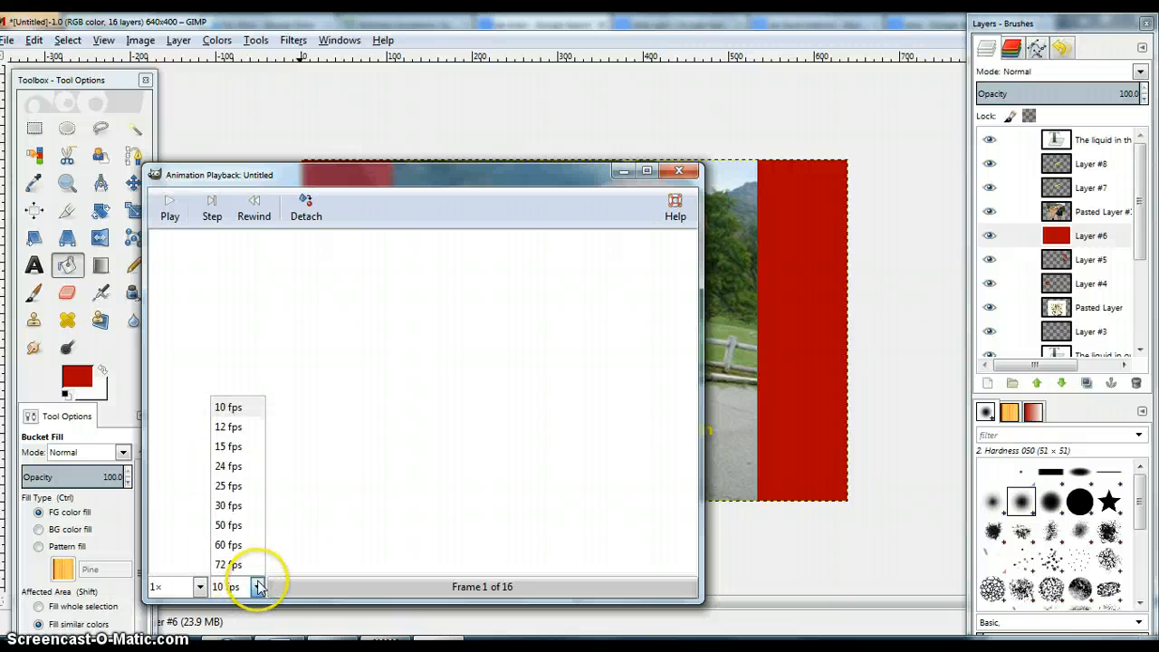
click(199, 587)
click(167, 564)
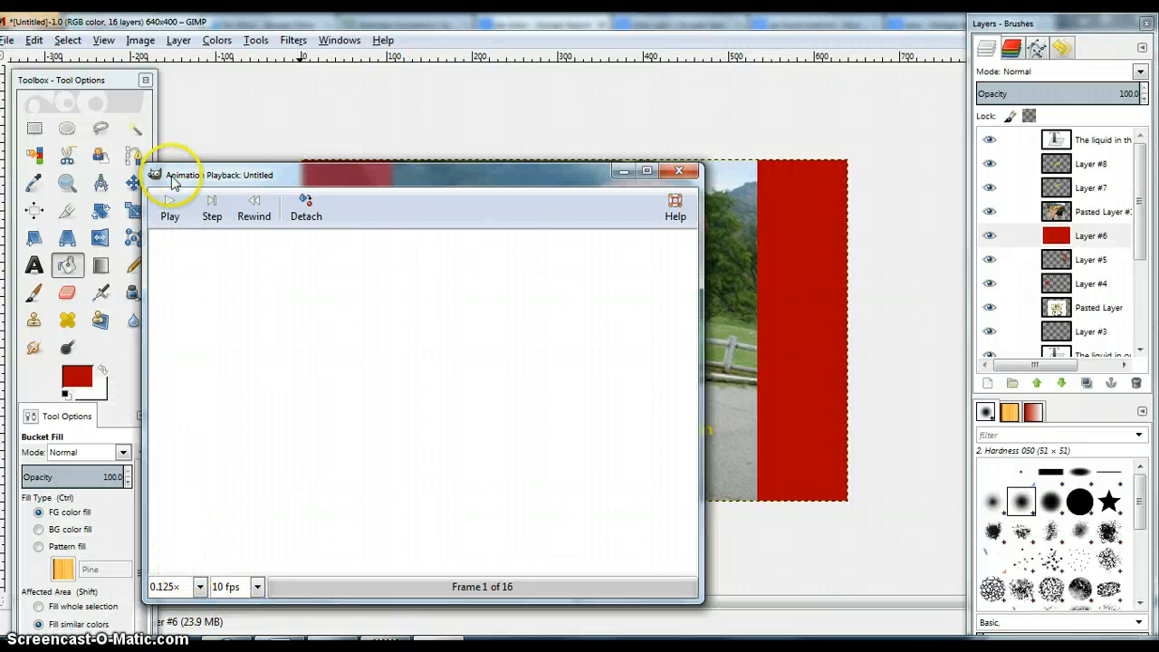
click(171, 216)
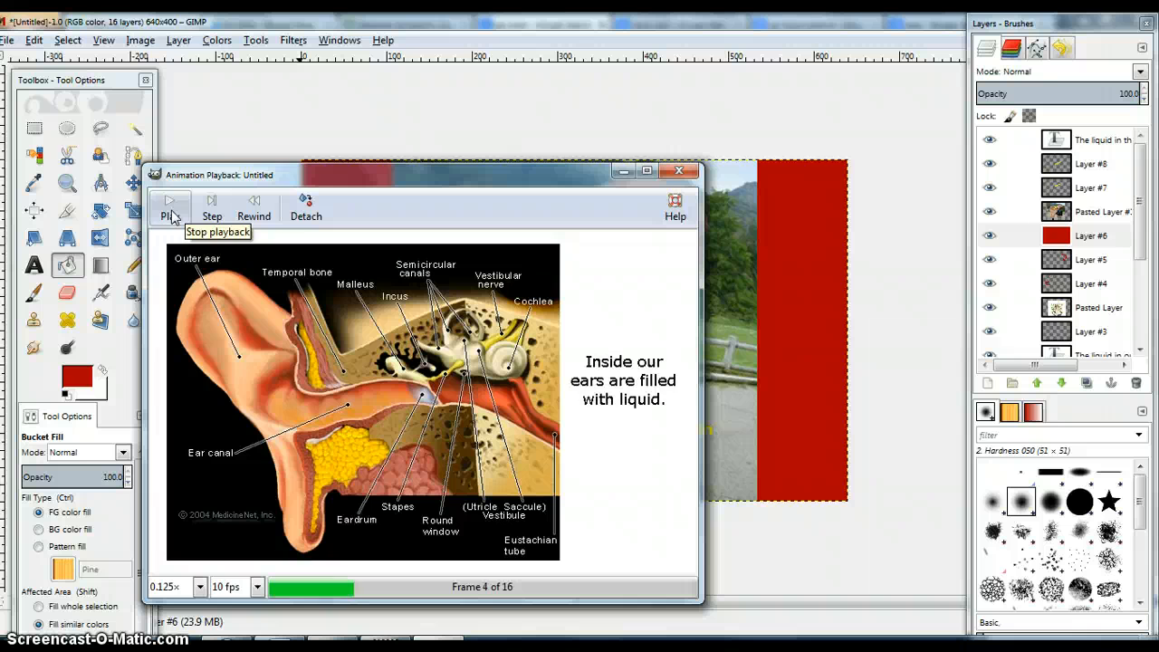
click(1143, 183)
drag(1143, 183, 1143, 229)
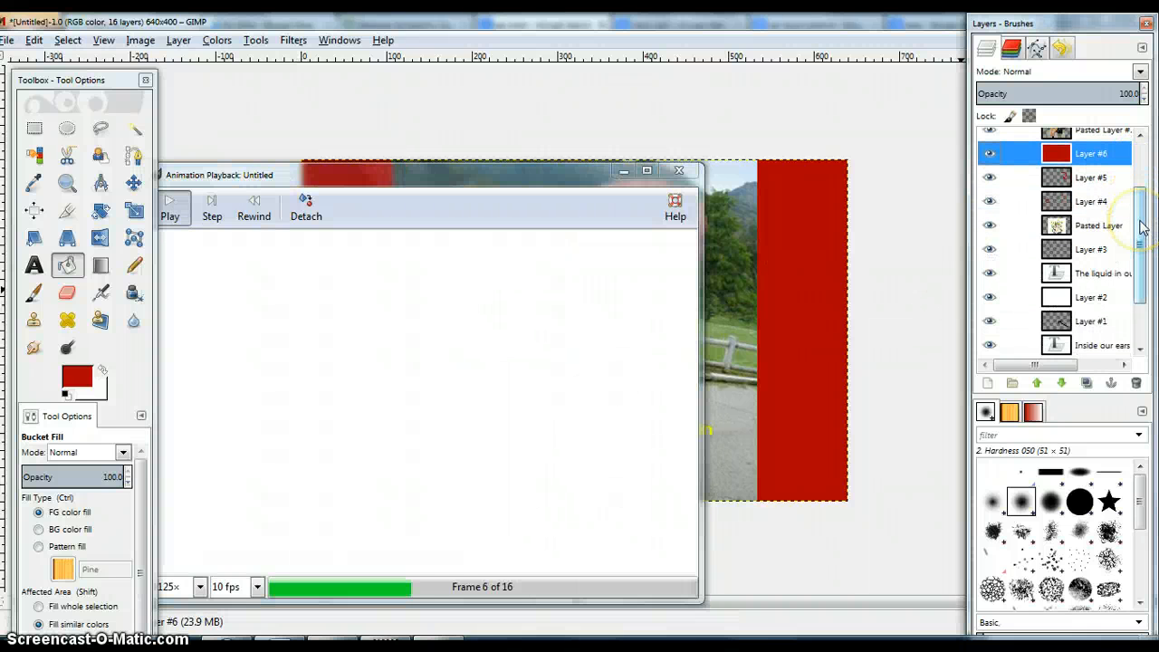